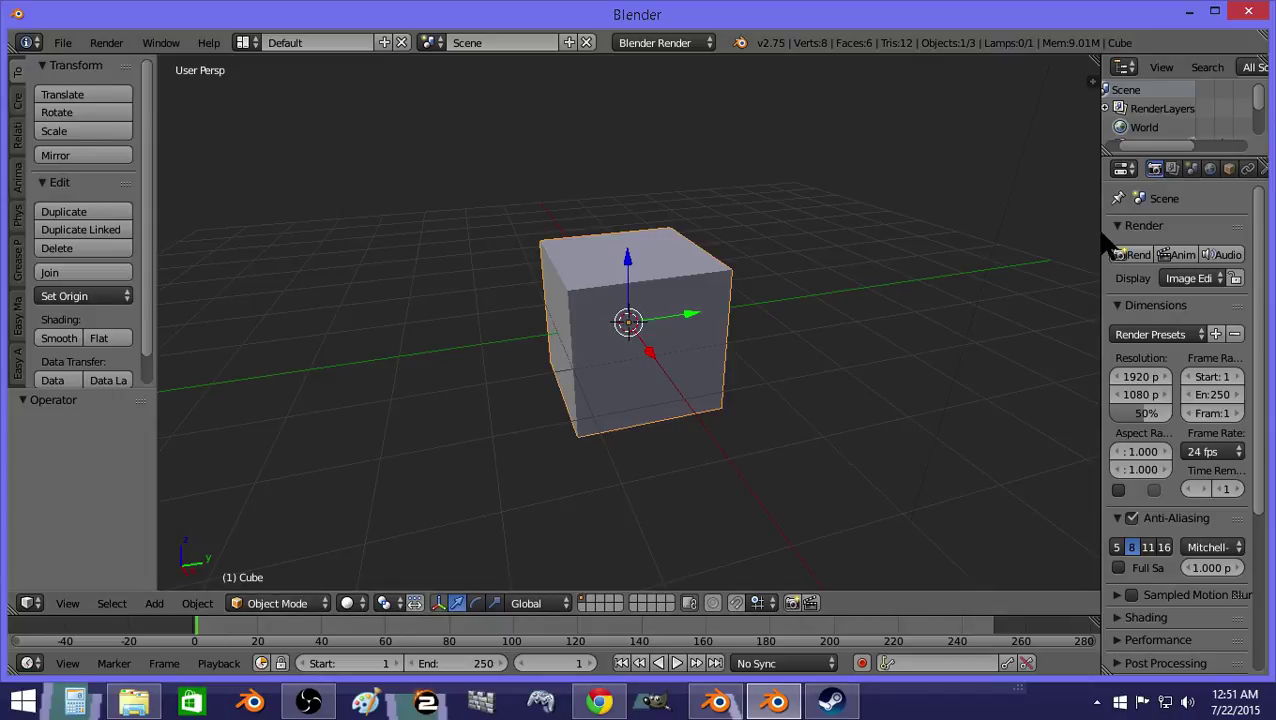
Step: Widen the properties area and rename the default cube as Root
left_click_drag(1100, 234, 864, 240)
left_click(987, 169)
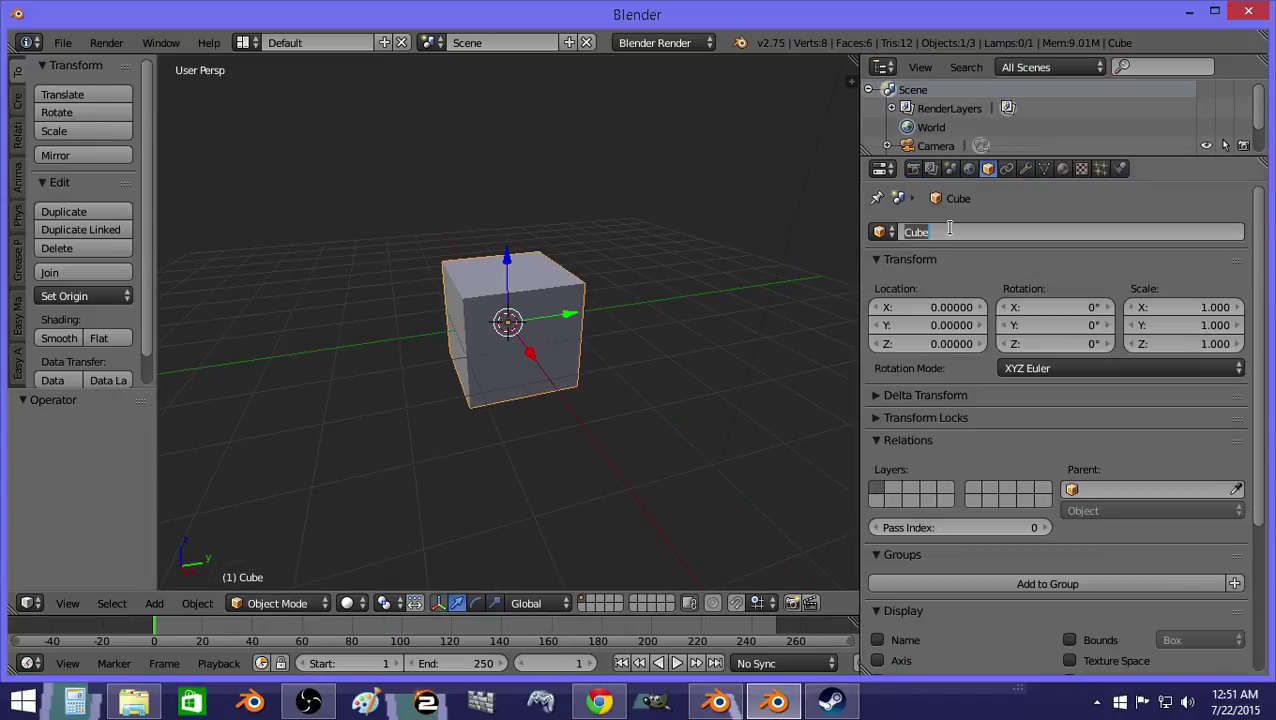
left_click(950, 228)
type("Root")
key("Return")
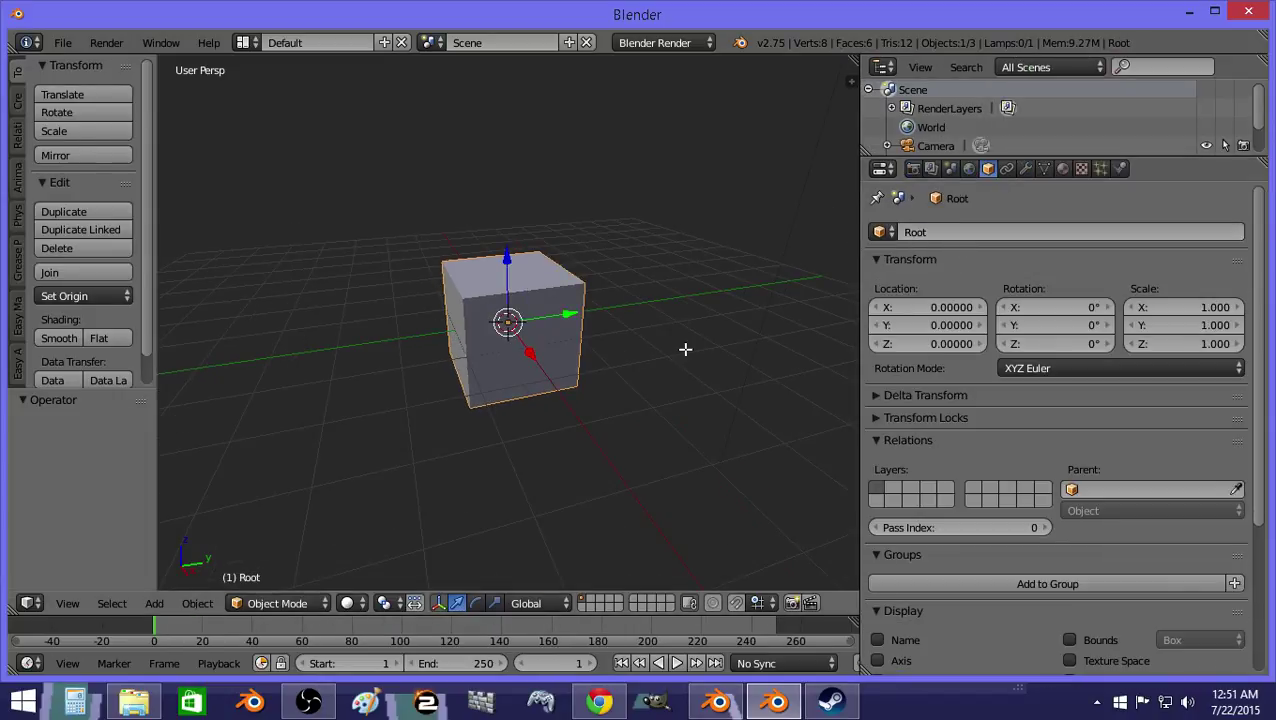
Step: Scale Root's mesh in Edit Mode to about 0.3 in X and Y, leaving its height out
key("Tab")
key("s")
key("shift+z")
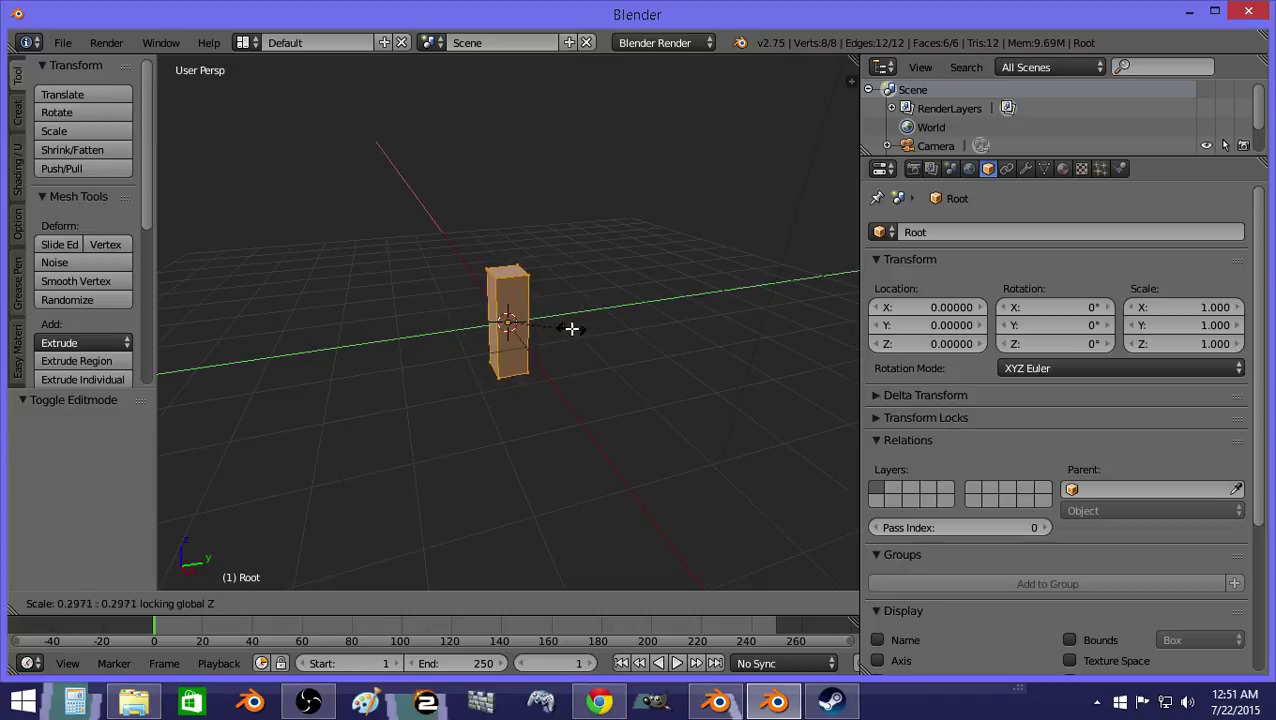
left_click(570, 330)
key("Tab")
Step: Duplicate Root about 1.44 units along the Y axis and name the copy Leg
mouse_move(522, 355)
middle_mouse_down()
mouse_move(498, 372)
mouse_move(510, 362)
middle_mouse_up()
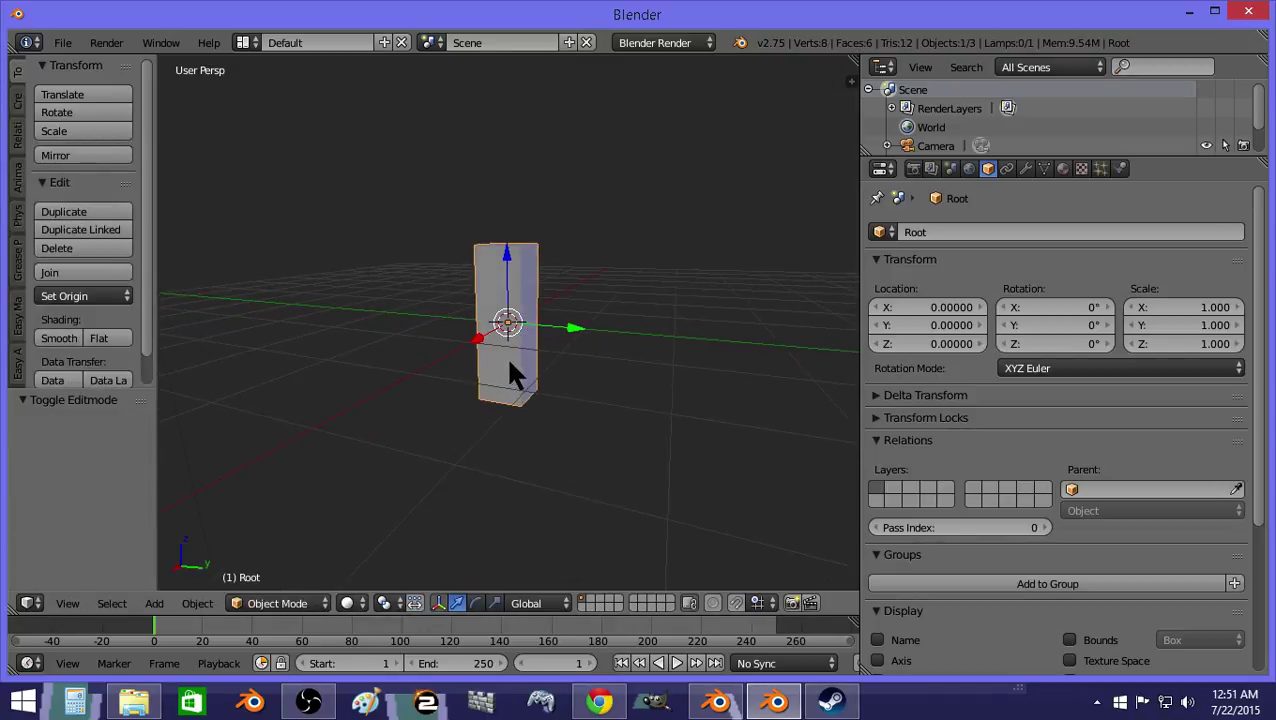
key("shift+d")
key("y")
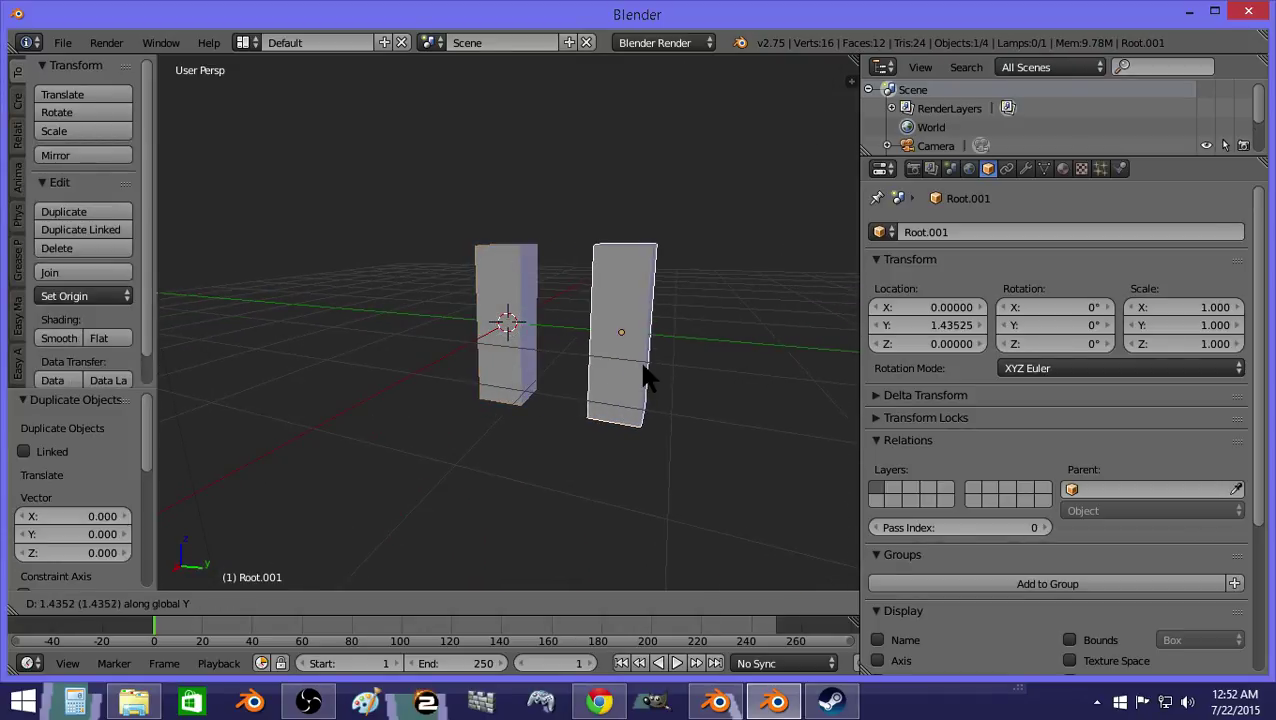
left_click(646, 373)
left_click(983, 231)
type("Leg")
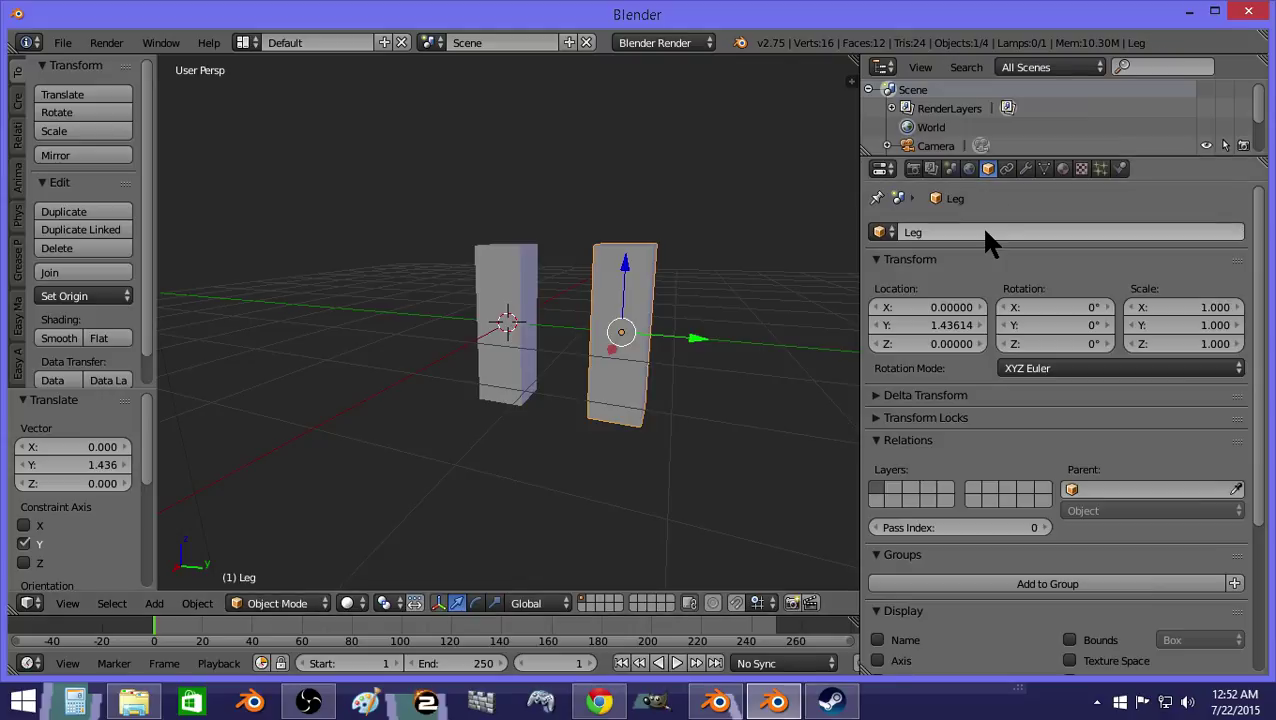
key("Return")
Step: Snap the 3D cursor to Leg's top face and set the object's origin to the 3D cursor
key("Tab")
key("z")
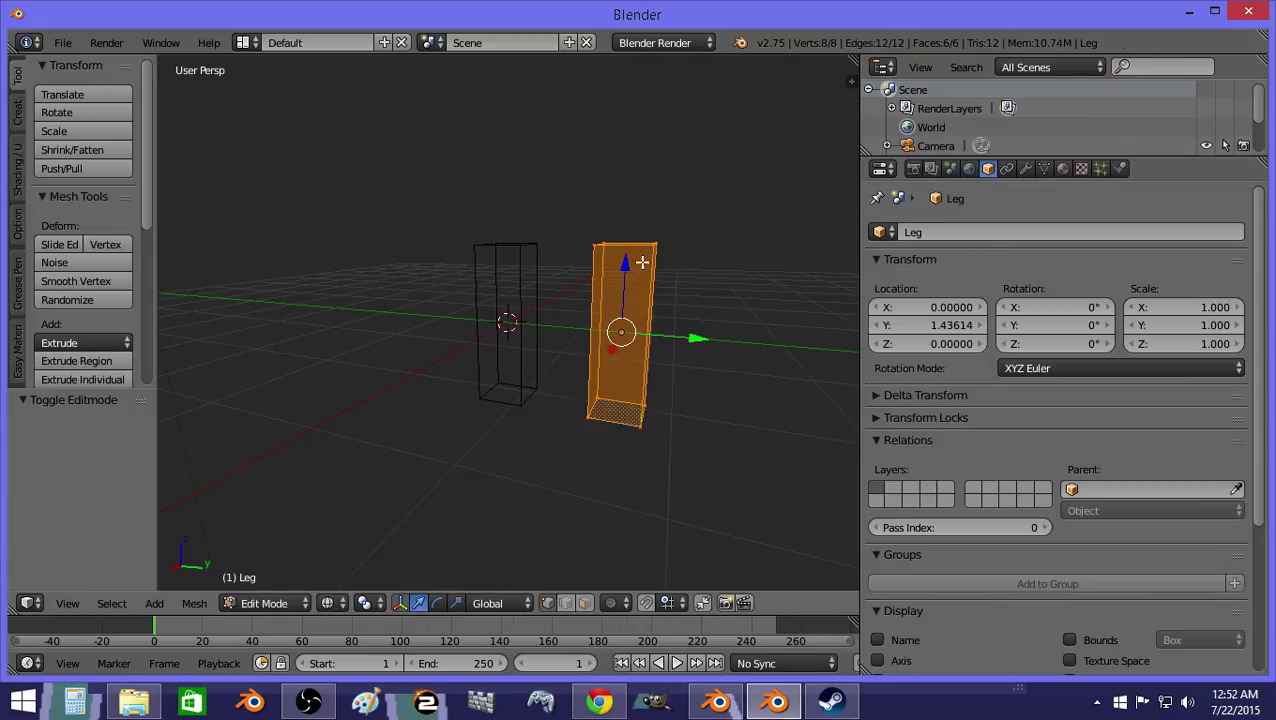
right_click(654, 240)
key("shift+s")
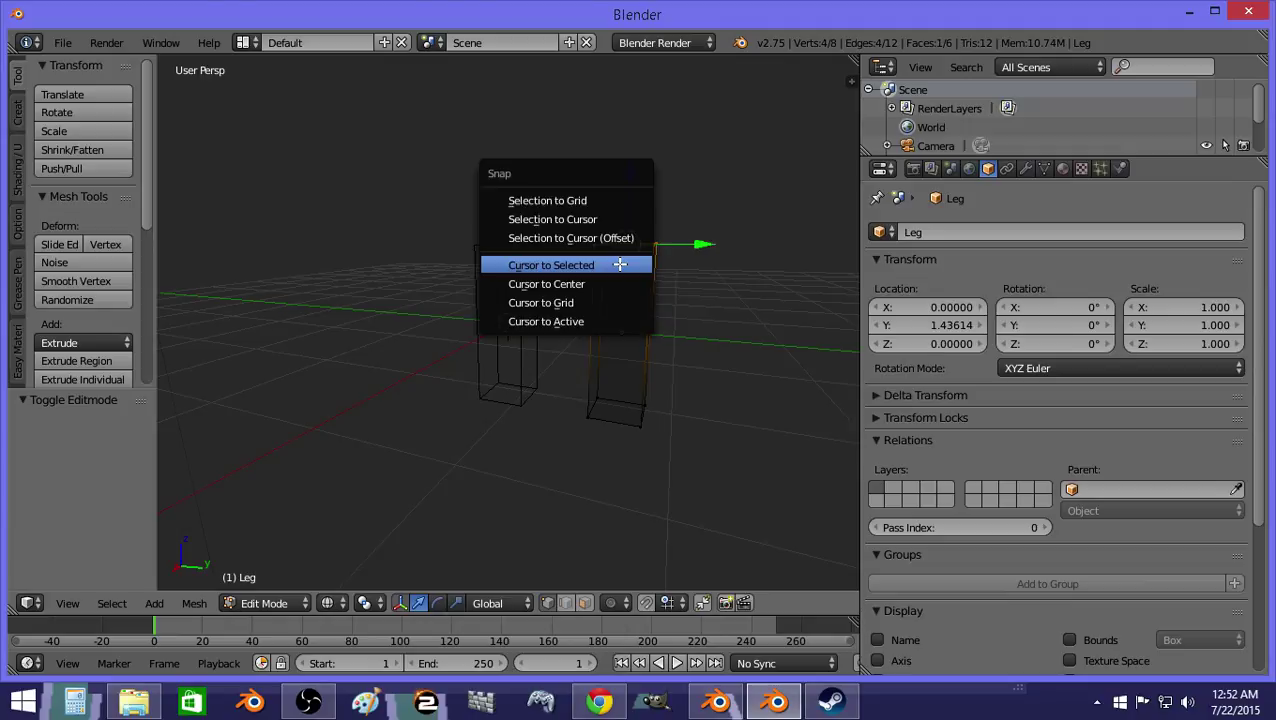
left_click(605, 262)
key("Tab")
key("z")
left_click(110, 295)
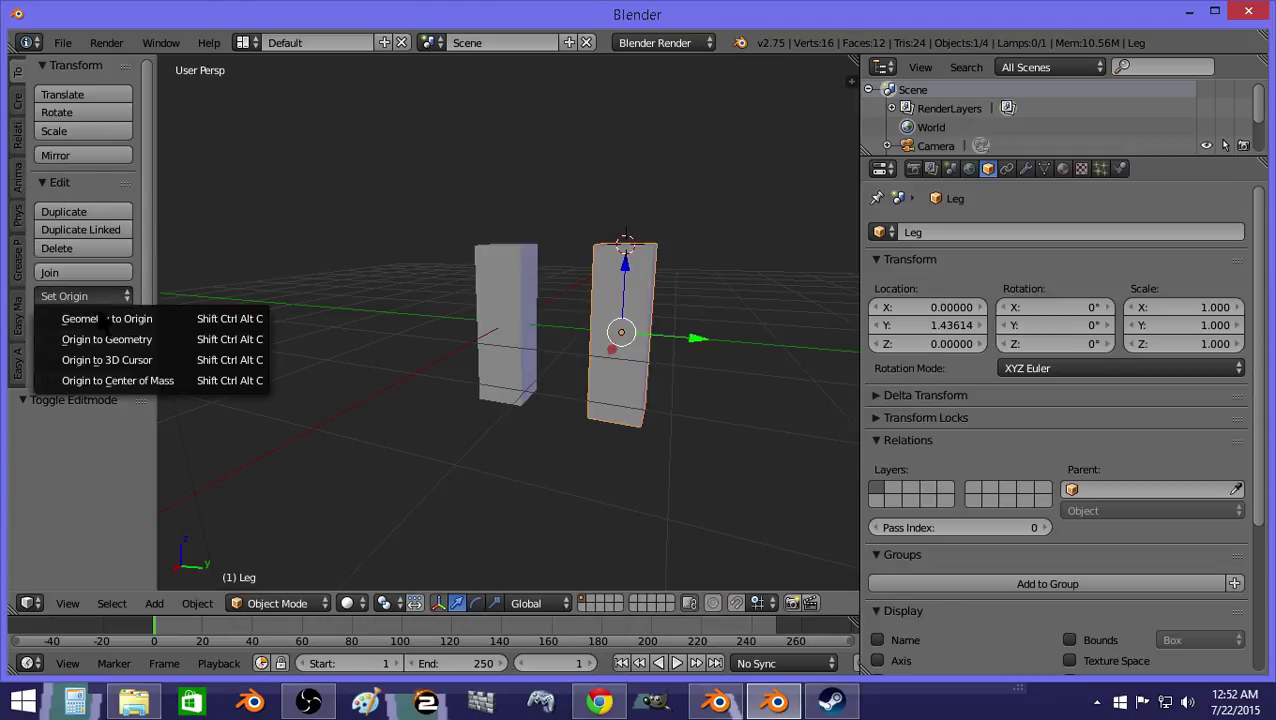
left_click(100, 359)
Step: Switch the render engine to Blender Game and set Leg's physics type to Rigid Body
left_click(1120, 168)
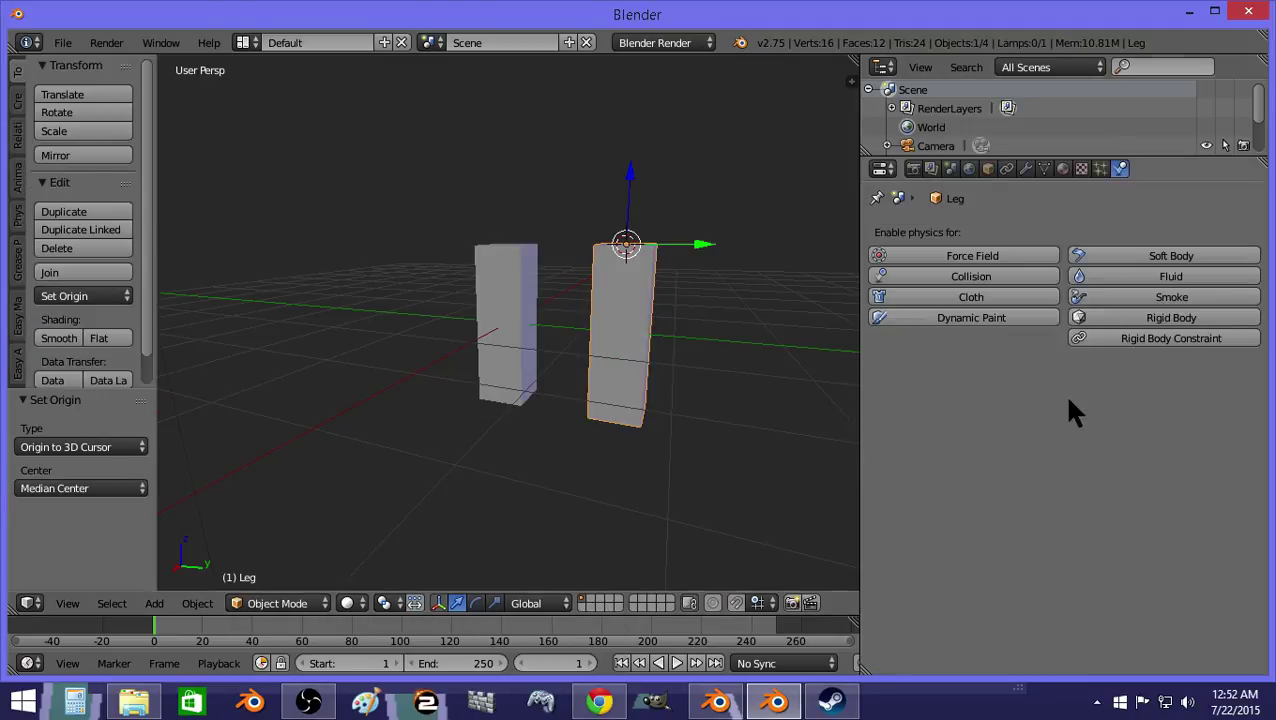
left_click(665, 42)
left_click(672, 86)
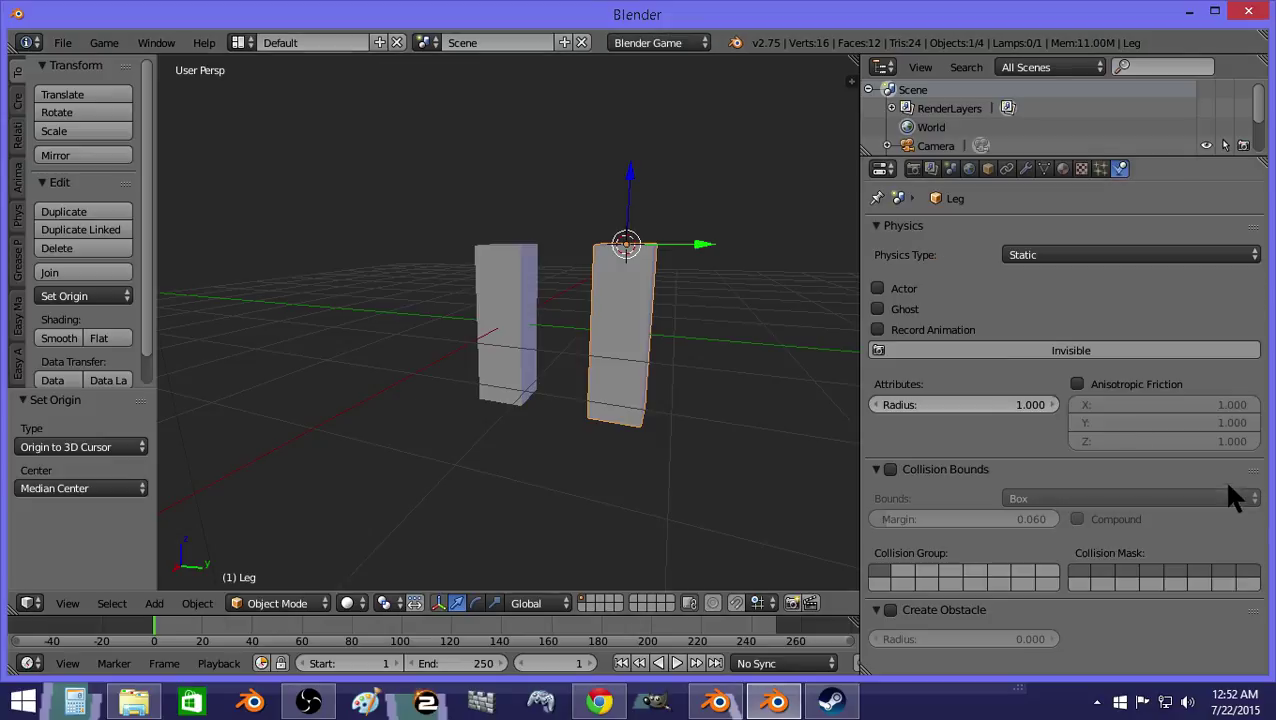
left_click(1068, 255)
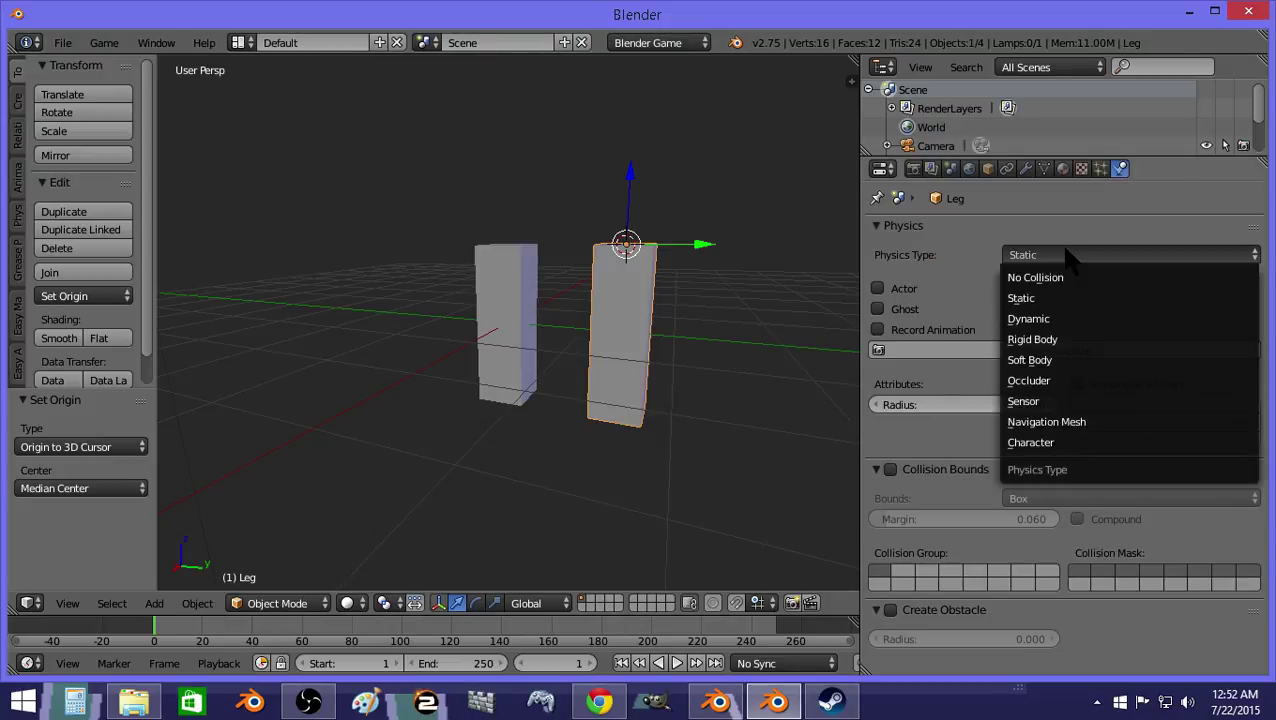
left_click(1032, 339)
Step: Enable collision bounds for Leg with the Convex Hull shape
scroll(950, 500, "down", 3)
left_click(890, 498)
left_click(1054, 527)
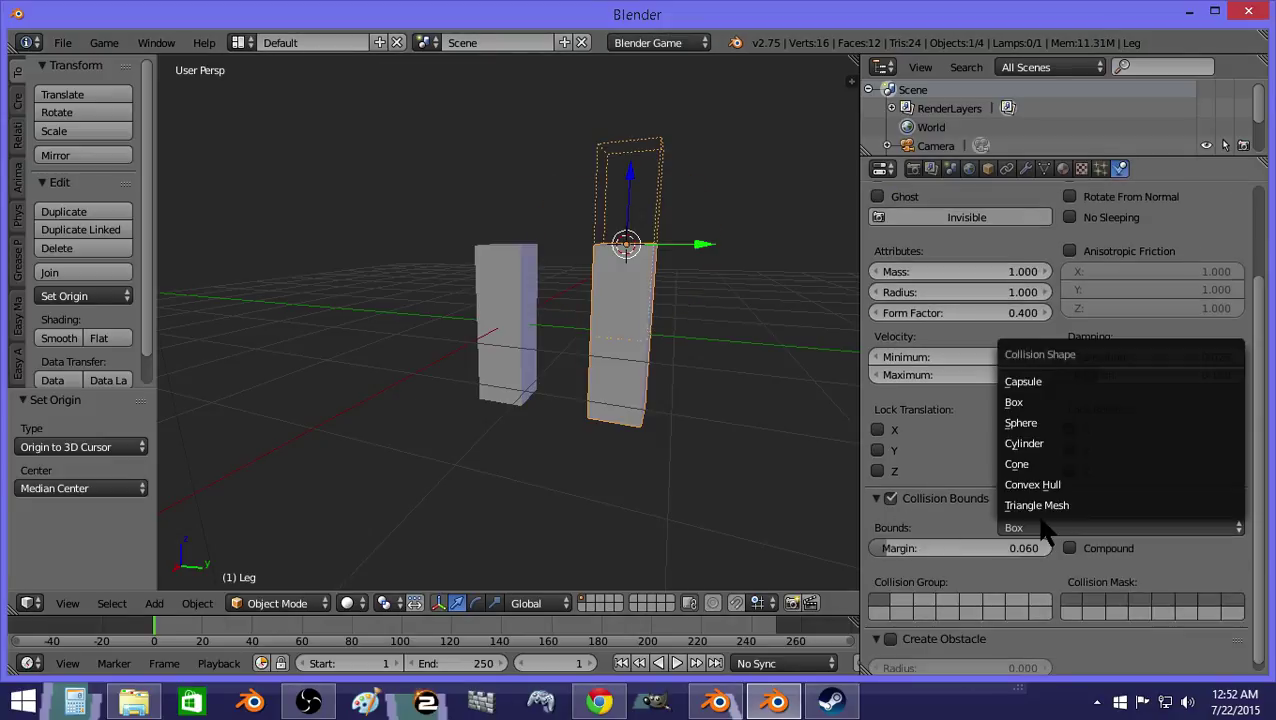
left_click(1050, 512)
left_click(1048, 520)
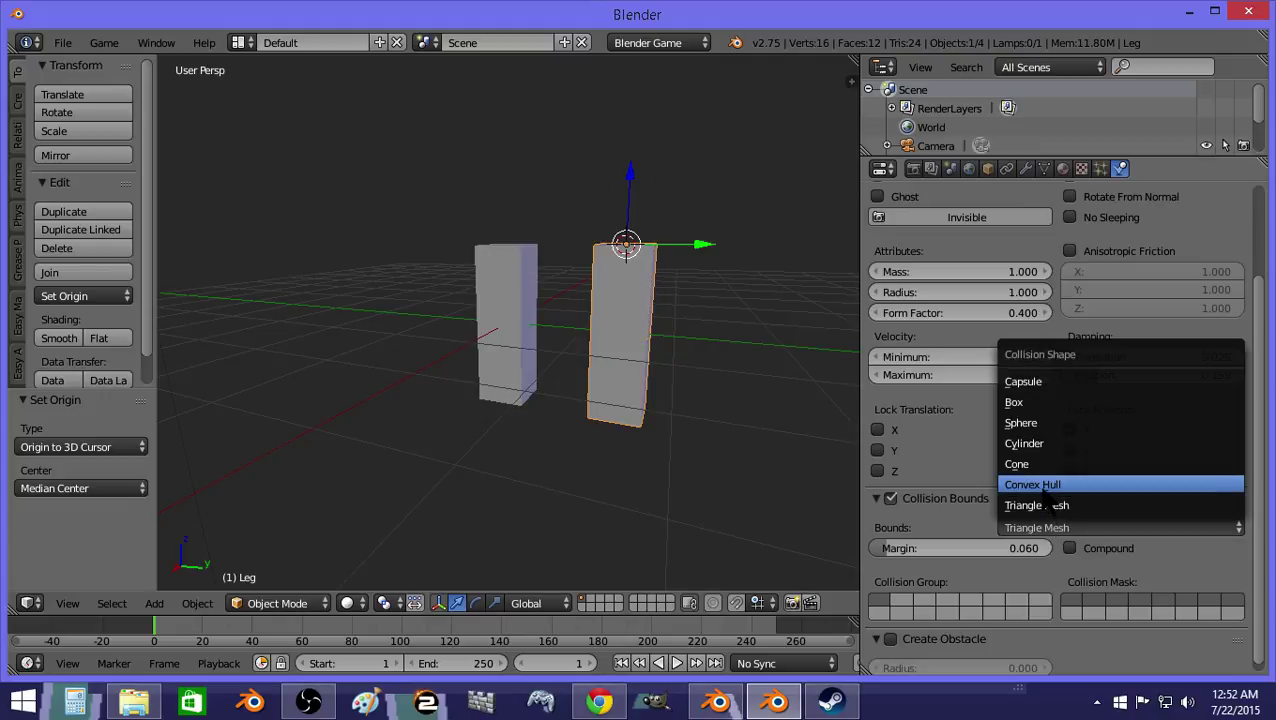
left_click(1025, 484)
Step: Enable collision bounds for the Root object
middle_click_drag(649, 270, 721, 365)
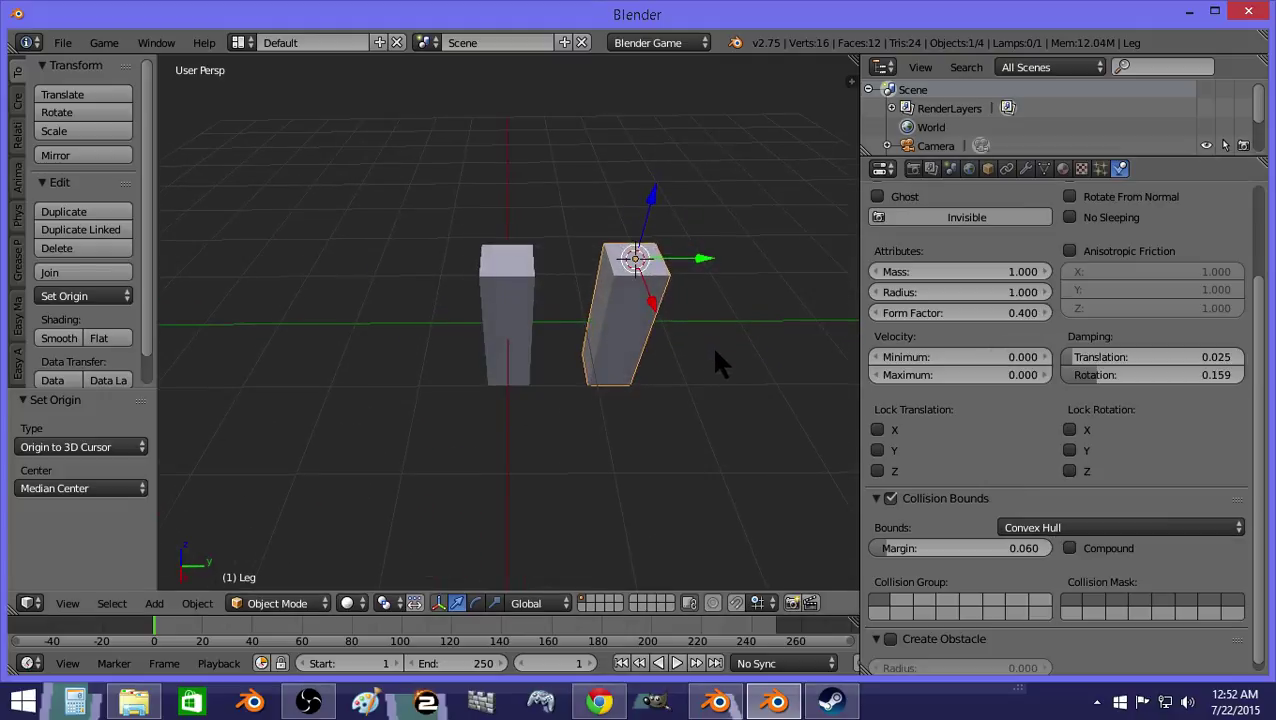
right_click(548, 280)
left_click(891, 359)
Step: Add a Rigid Body Joint constraint to the Leg object
middle_click_drag(560, 290, 528, 255)
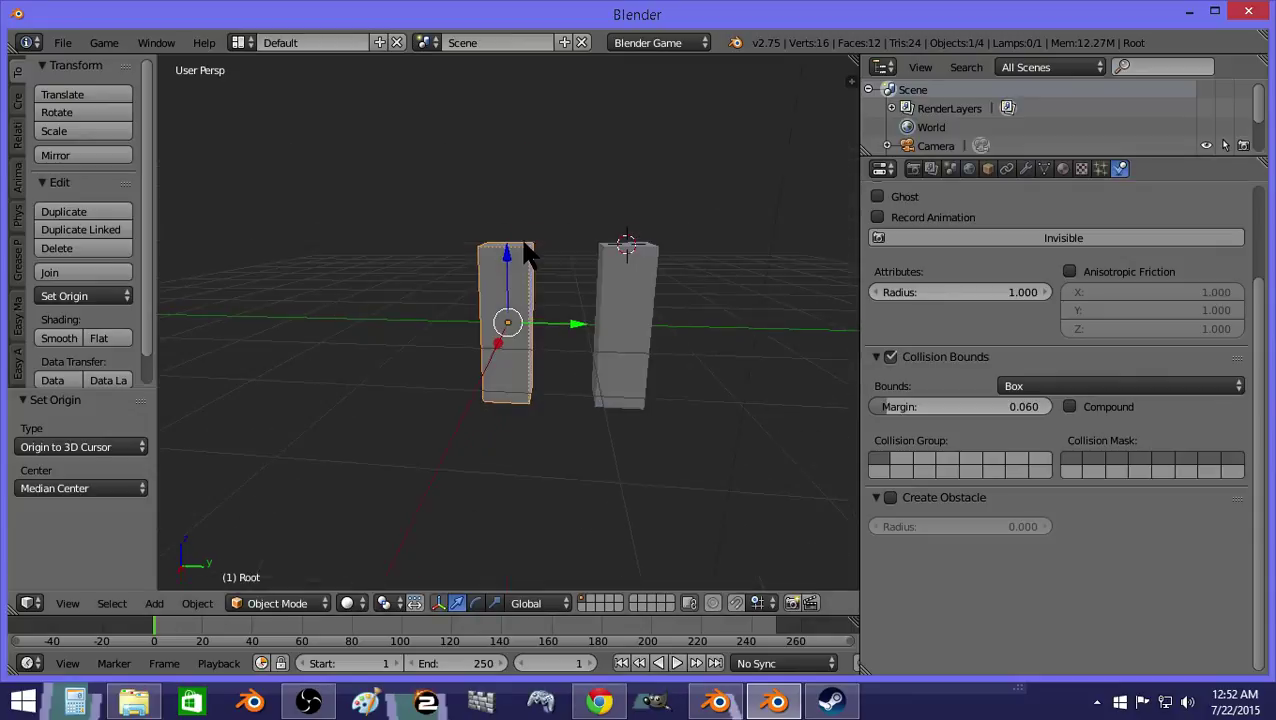
right_click(632, 322)
left_click(1011, 168)
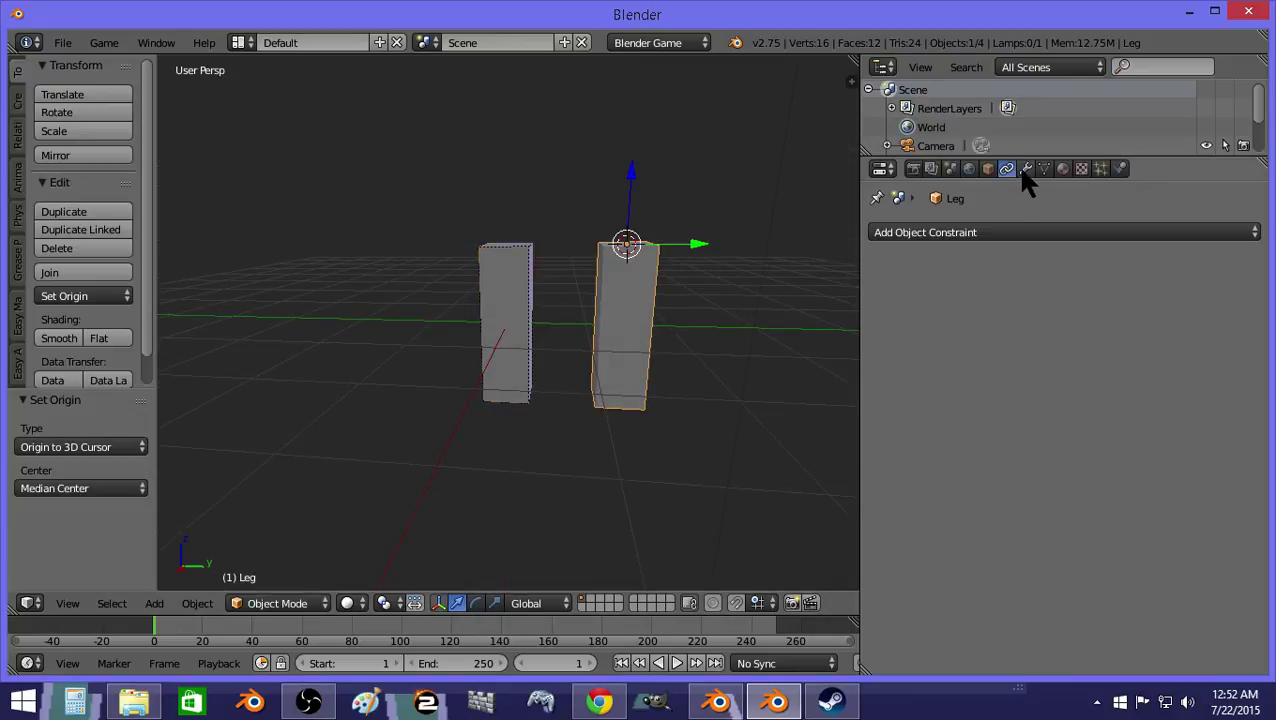
left_click(1025, 168)
left_click(1006, 168)
left_click(995, 233)
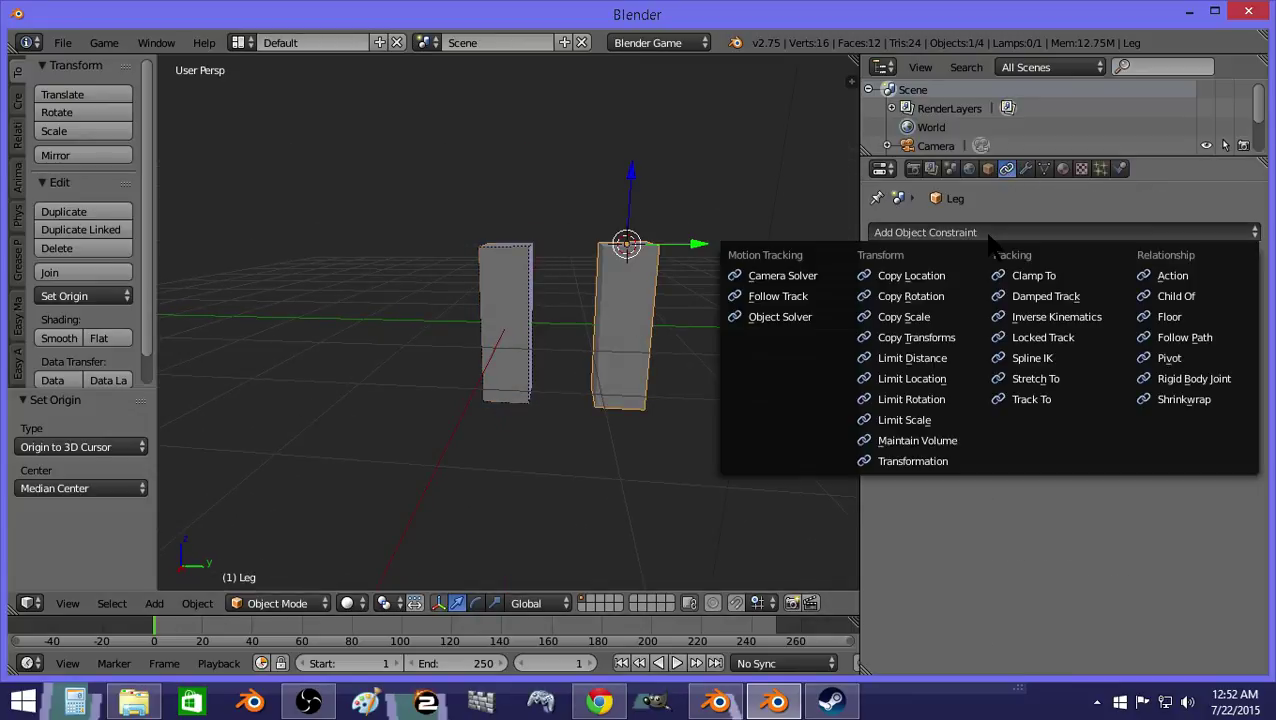
left_click(1170, 379)
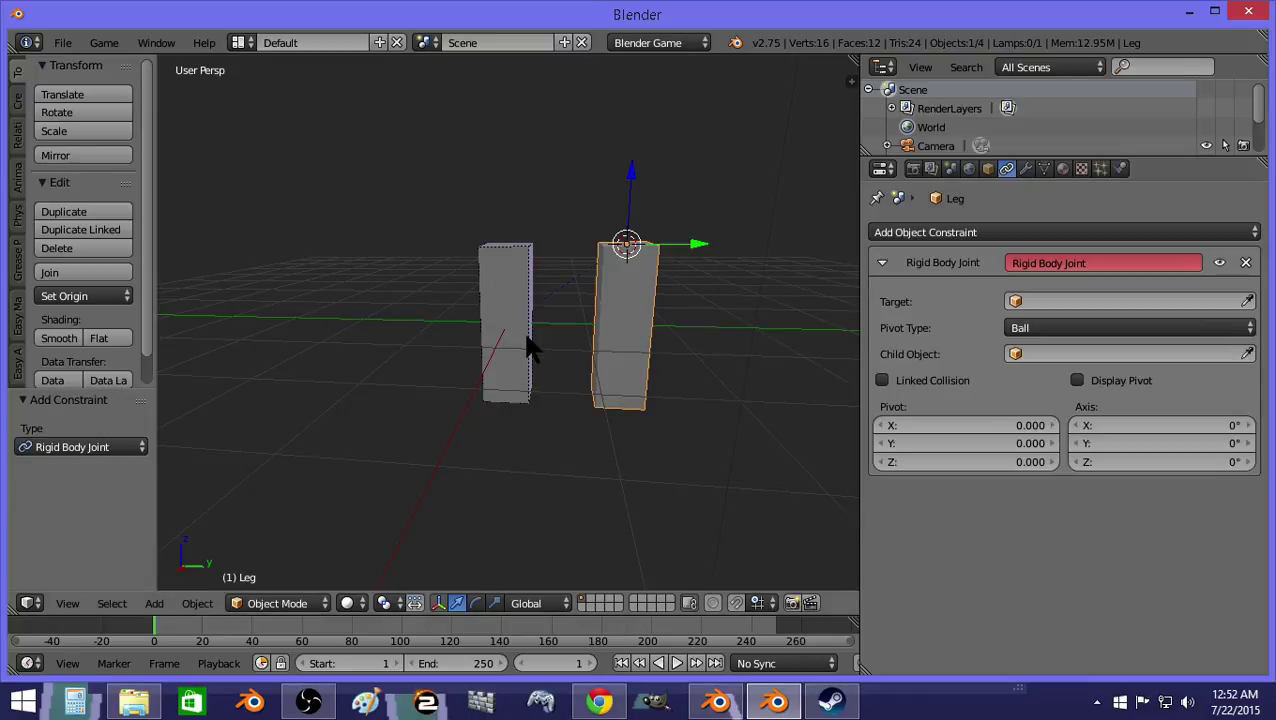
Step: Set Root as the target of Leg's Rigid Body Joint constraint
right_click(532, 346)
key("shift+s")
right_click(665, 300)
left_click(1058, 301)
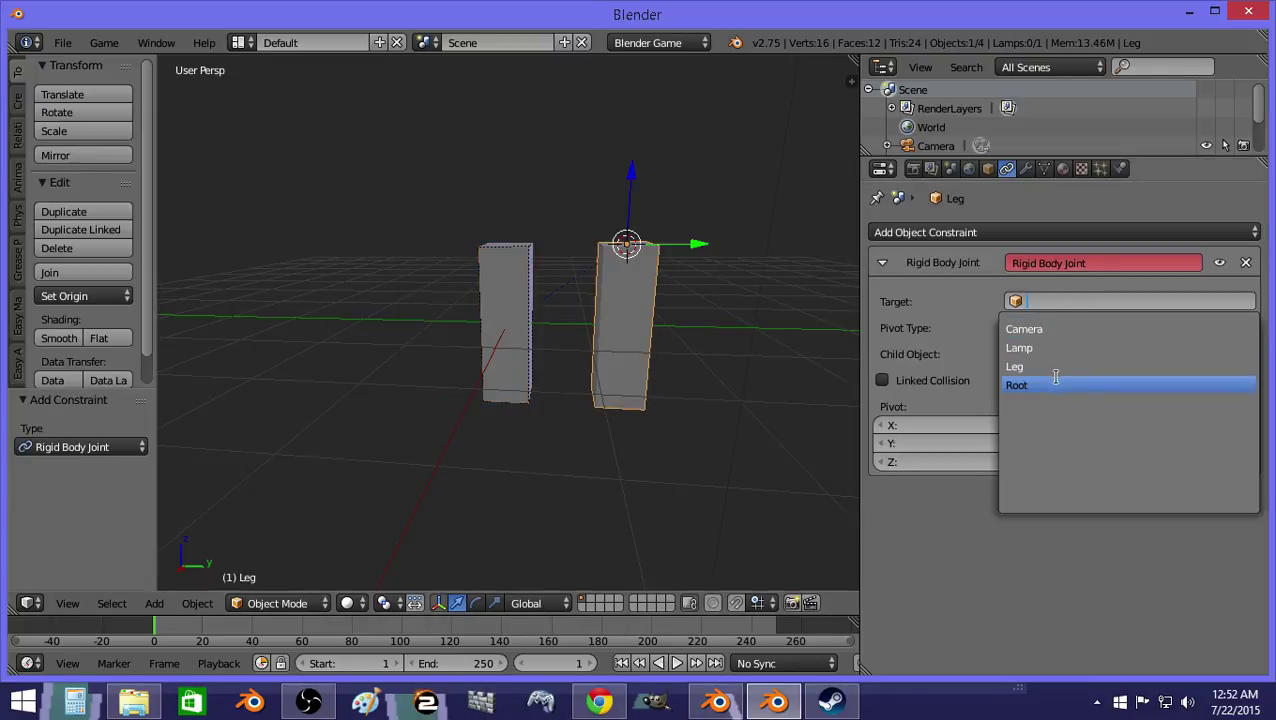
left_click(1055, 381)
Step: Move Leg down about 1.35, about 0.64 along Y towards Root, and down about another 0.51
key("g")
key("z")
left_click(650, 400)
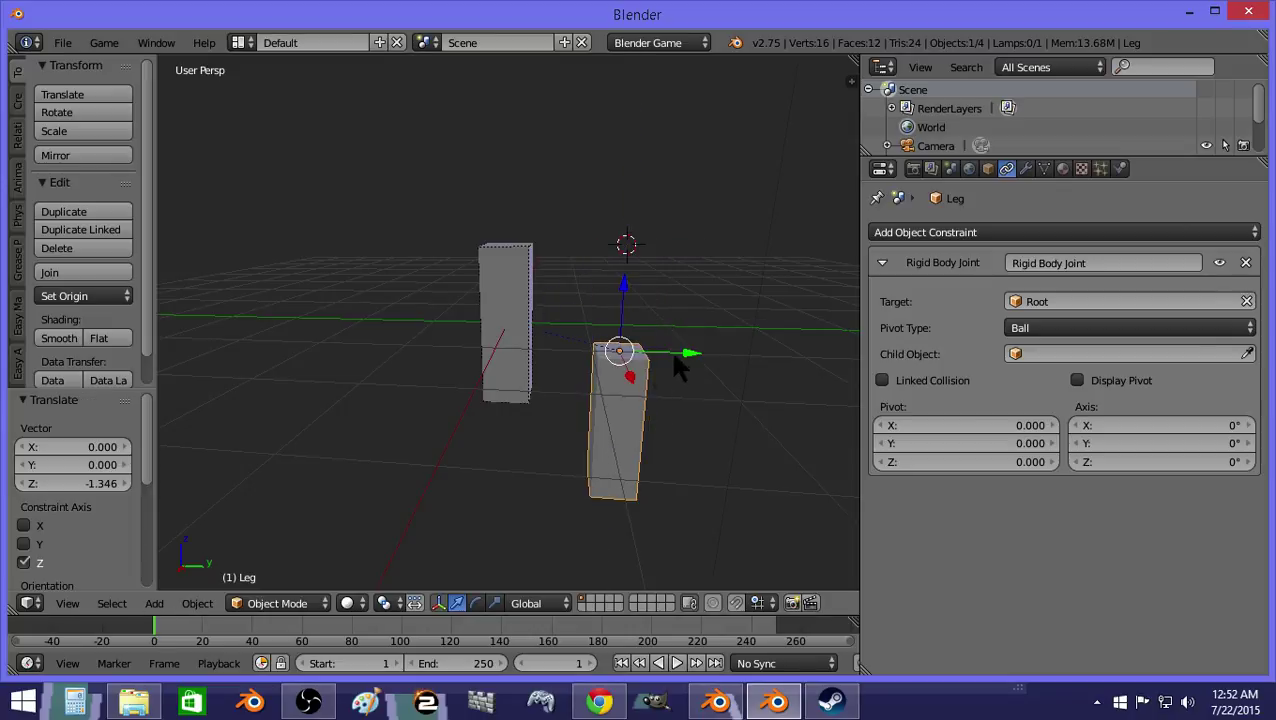
key("g")
key("y")
left_click(646, 402)
key("g")
key("z")
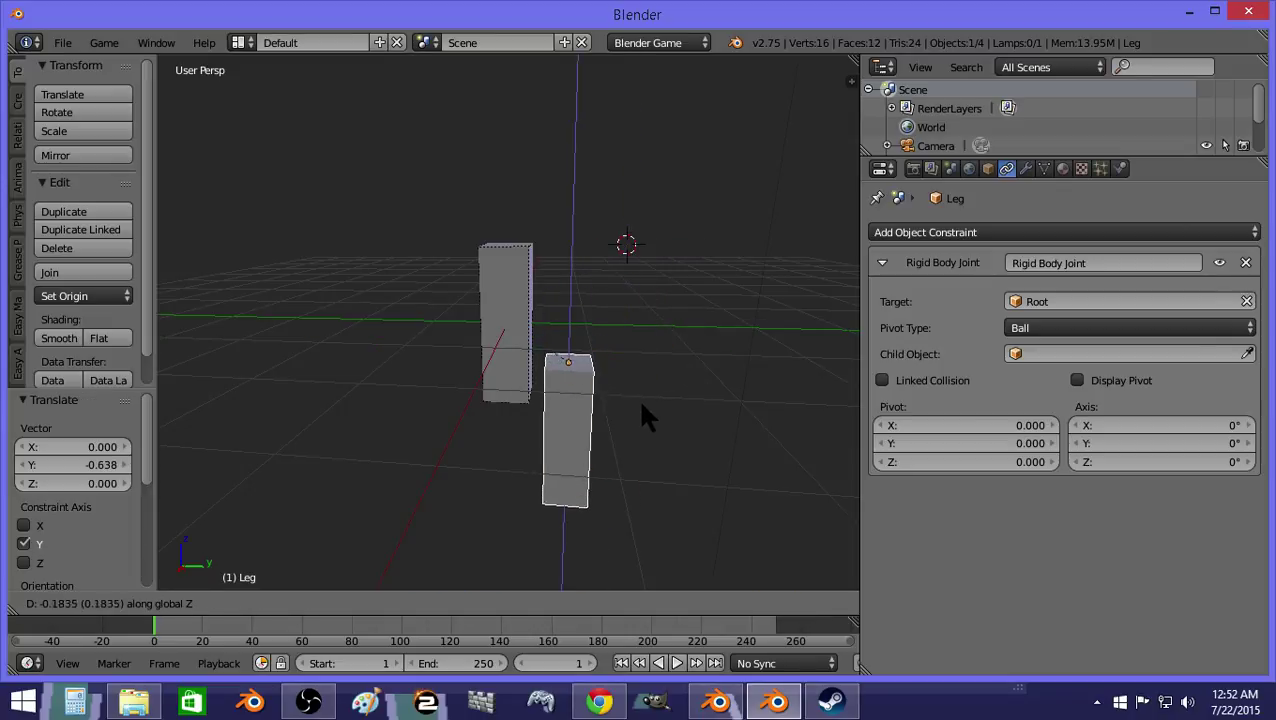
left_click(641, 425)
Step: Snap the 3D cursor to the Root object
right_click(529, 390)
key("shift+s")
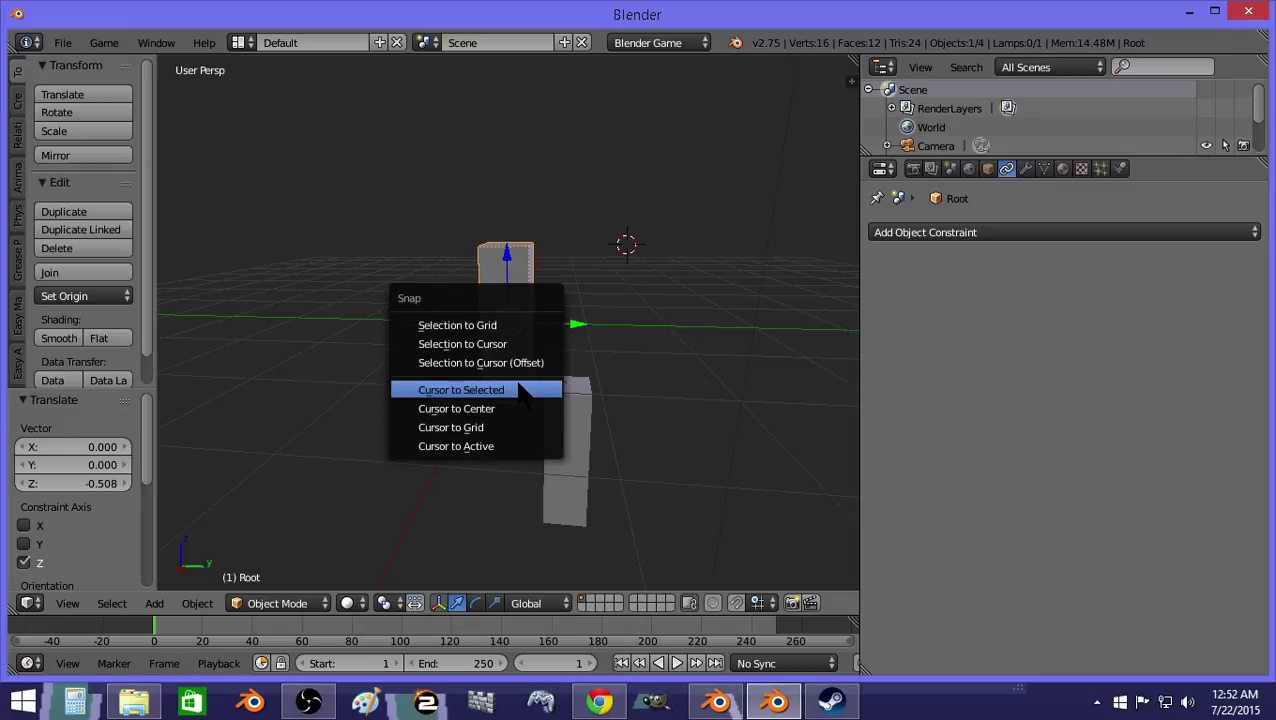
left_click(521, 390)
Step: Duplicate Leg in place and mirror the copy along Y, using the 3D cursor as the pivot point
right_click(592, 421)
key("shift+d")
right_click(592, 421)
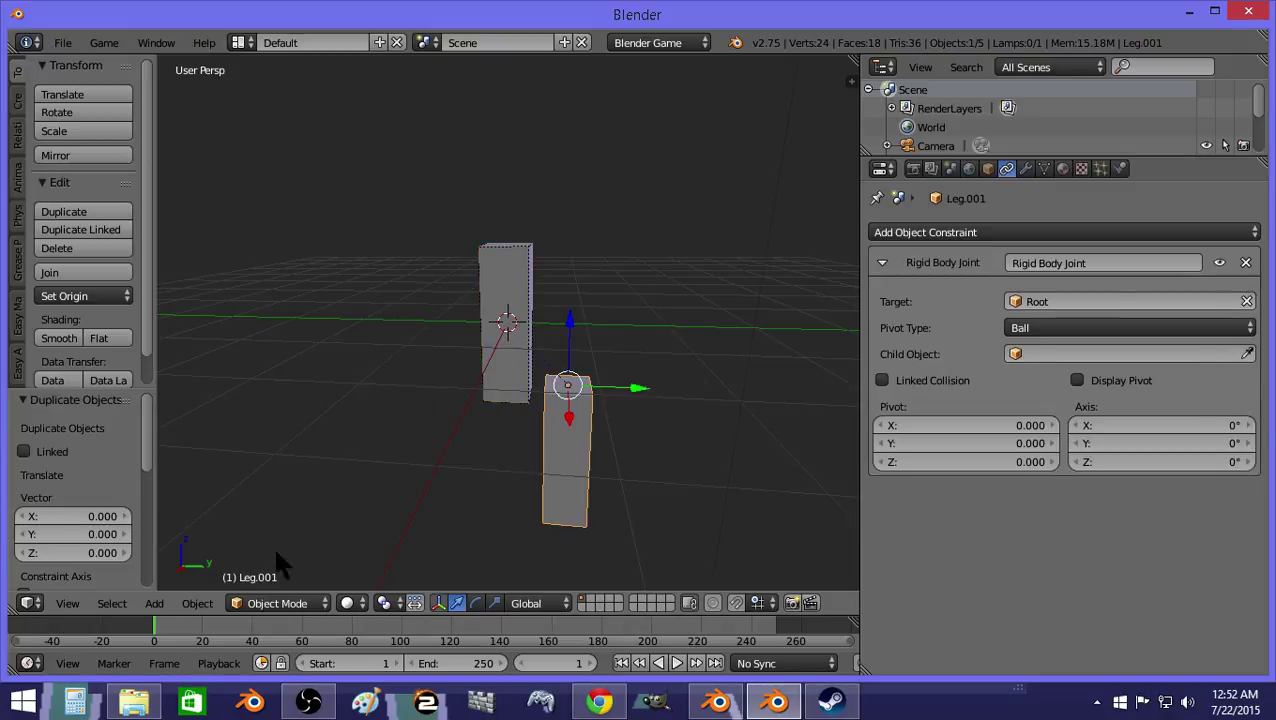
left_click(385, 603)
left_click(425, 557)
key("ctrl+m")
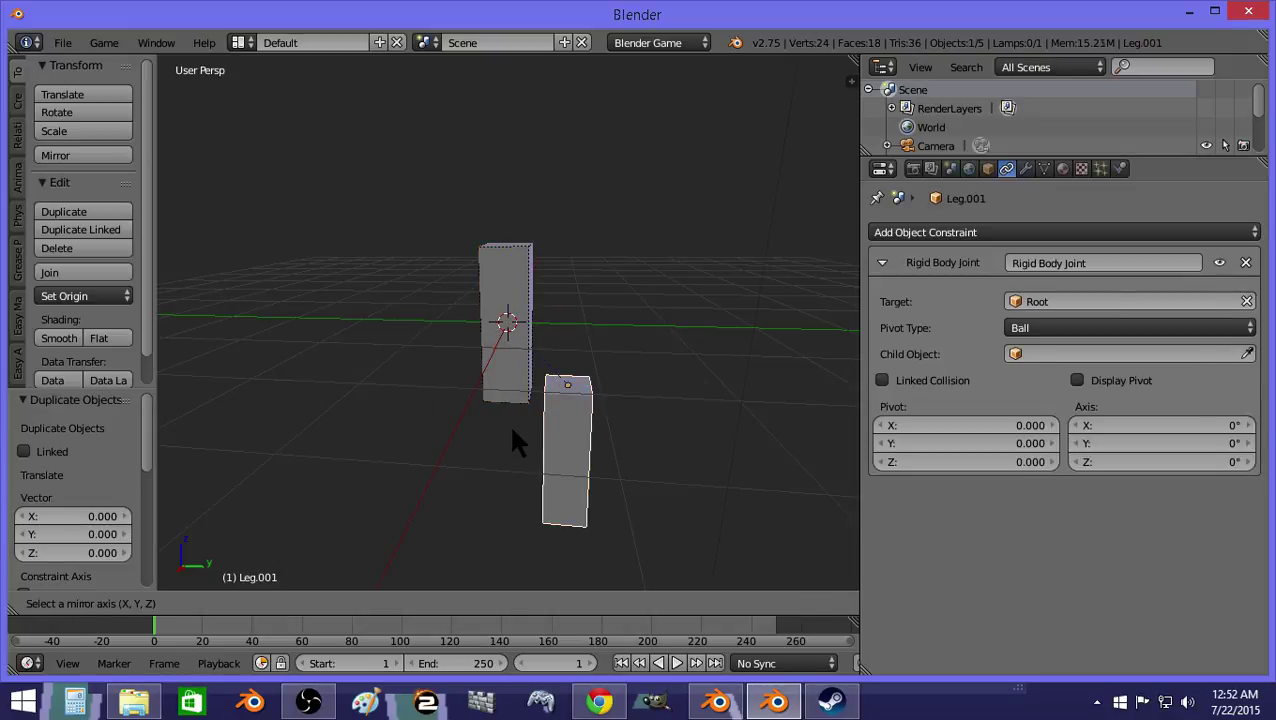
key("y")
key("Return")
Step: Apply rotation and scale to the mirrored leg and recalculate its mesh normals in Edit Mode
key("ctrl+a")
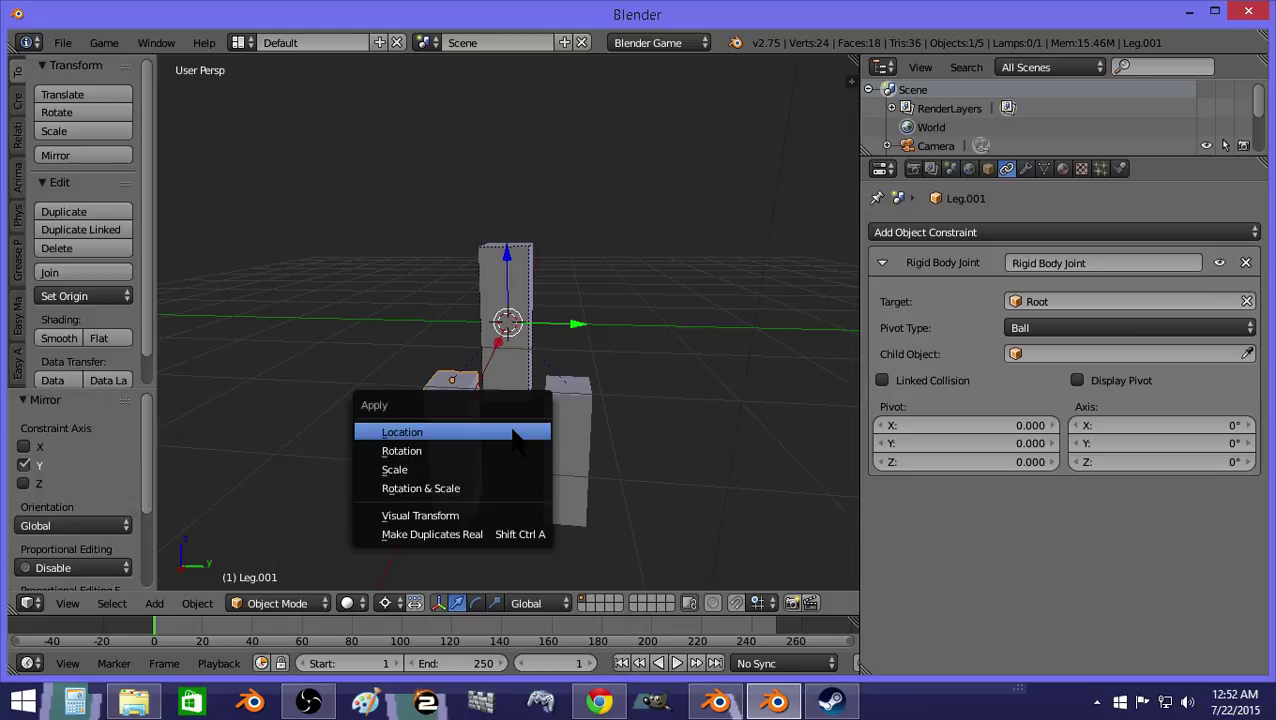
left_click(521, 487)
key("a")
key("Tab")
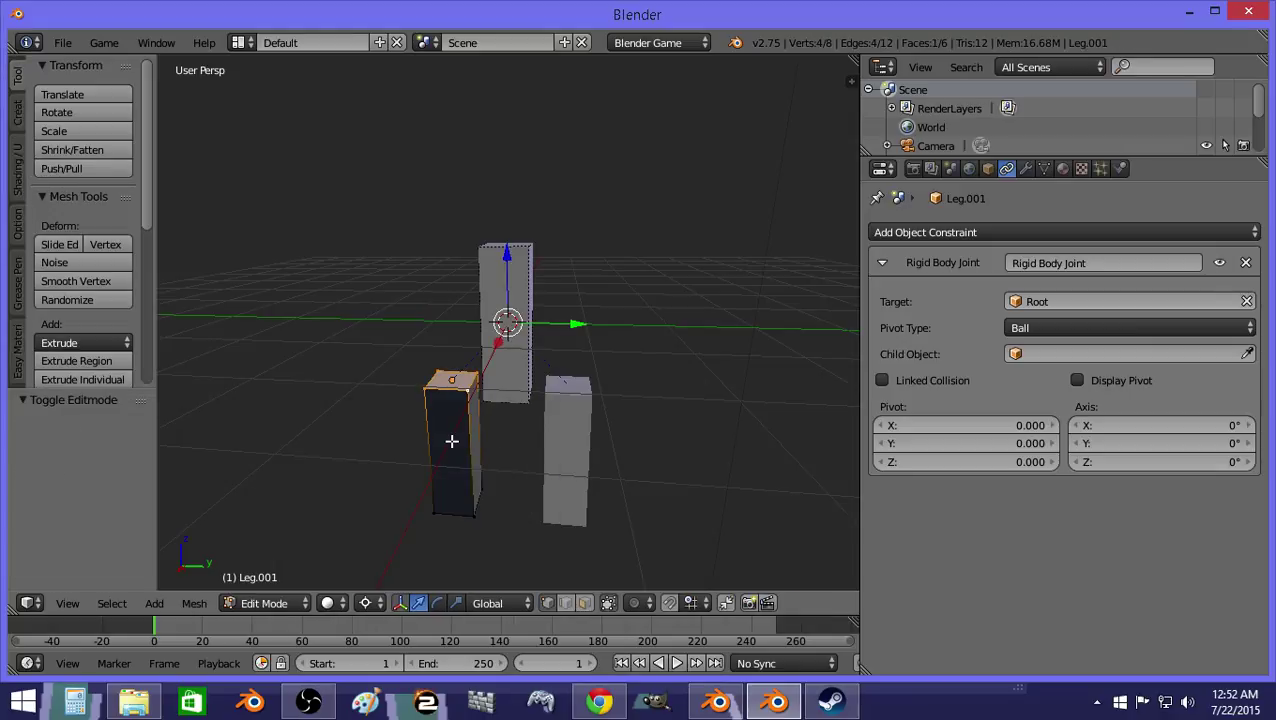
key("a")
key("Tab")
key("a")
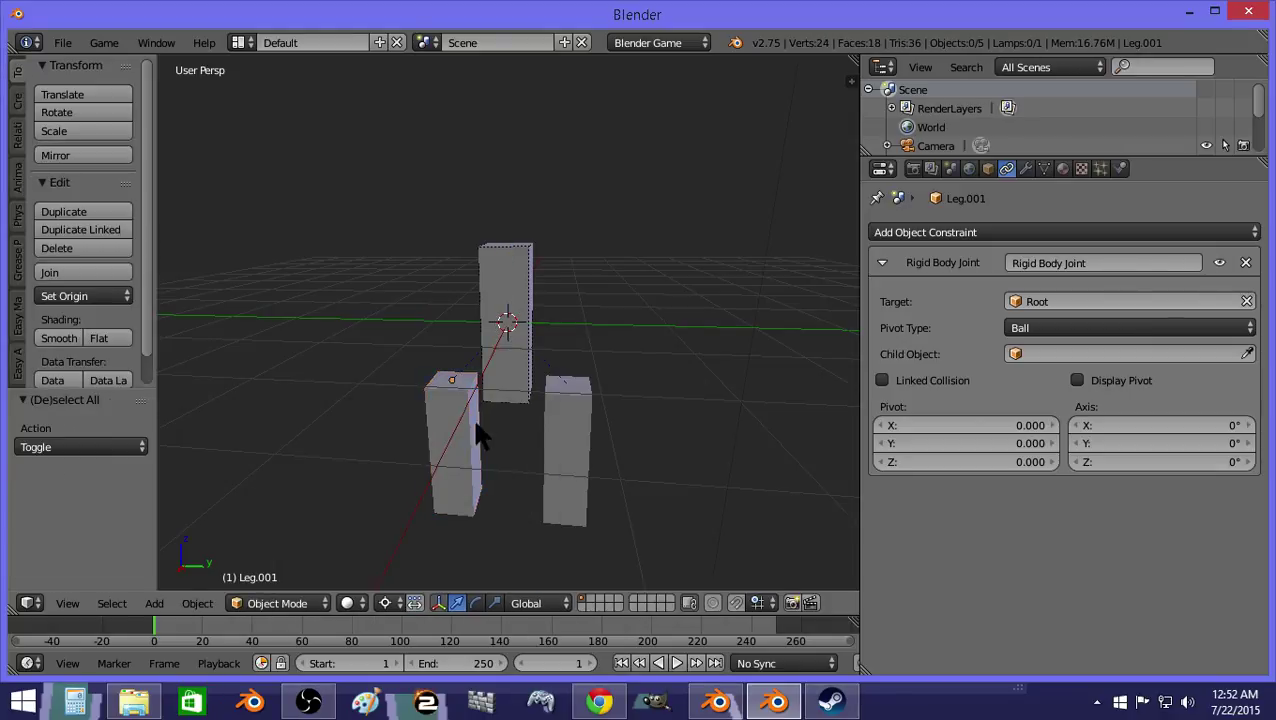
Step: Set Root's physics type to Rigid Body
middle_click_drag(478, 433, 490, 398)
key("a")
right_click(532, 307)
scroll(530, 305, "down", 3)
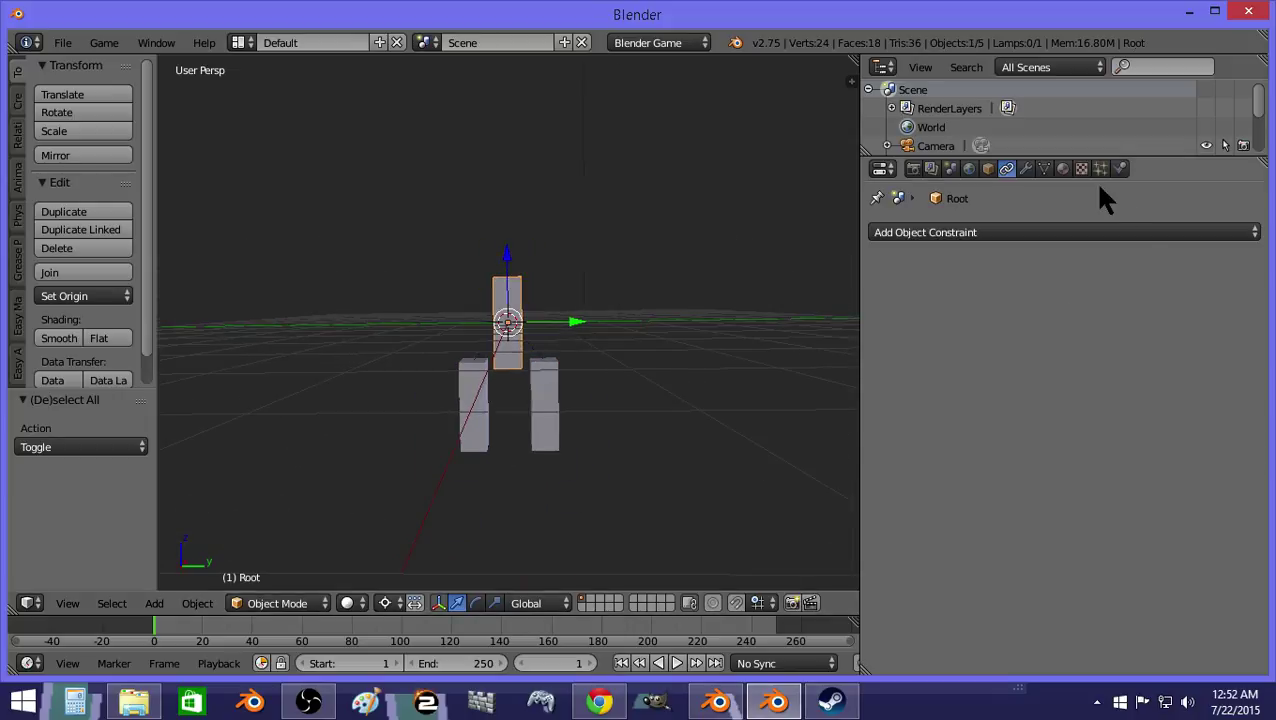
left_click(1120, 169)
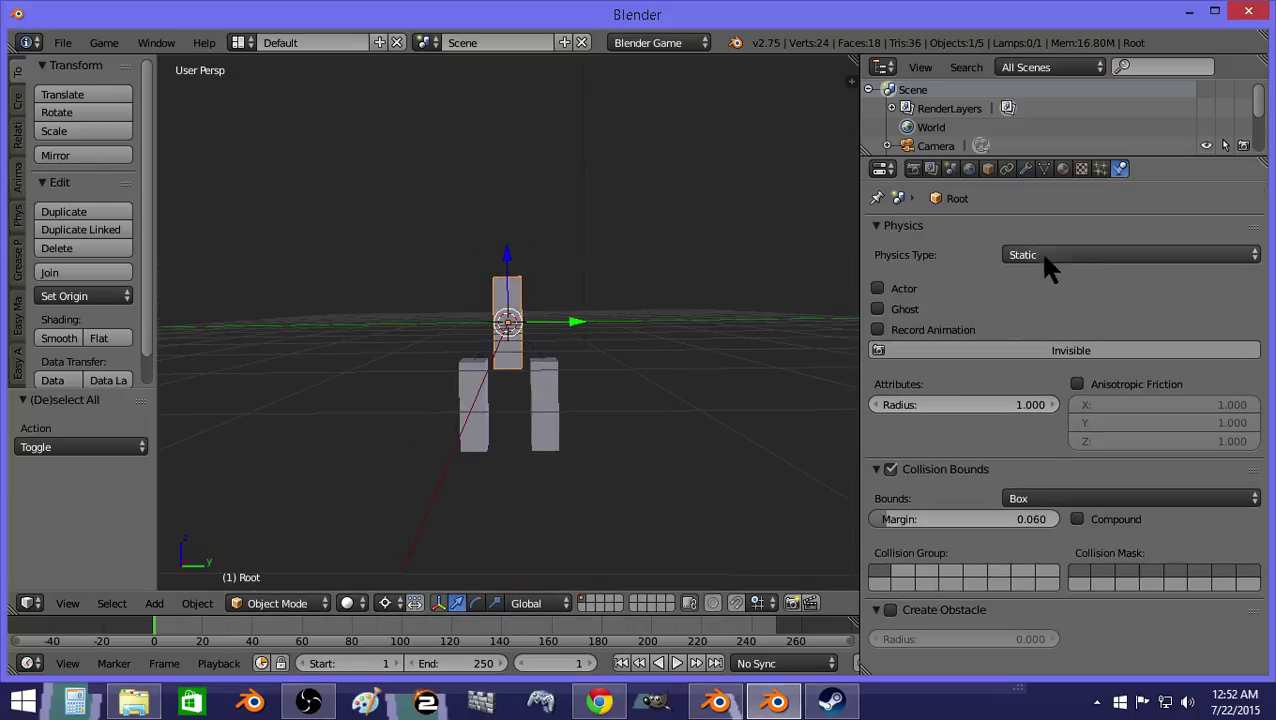
left_click(1048, 256)
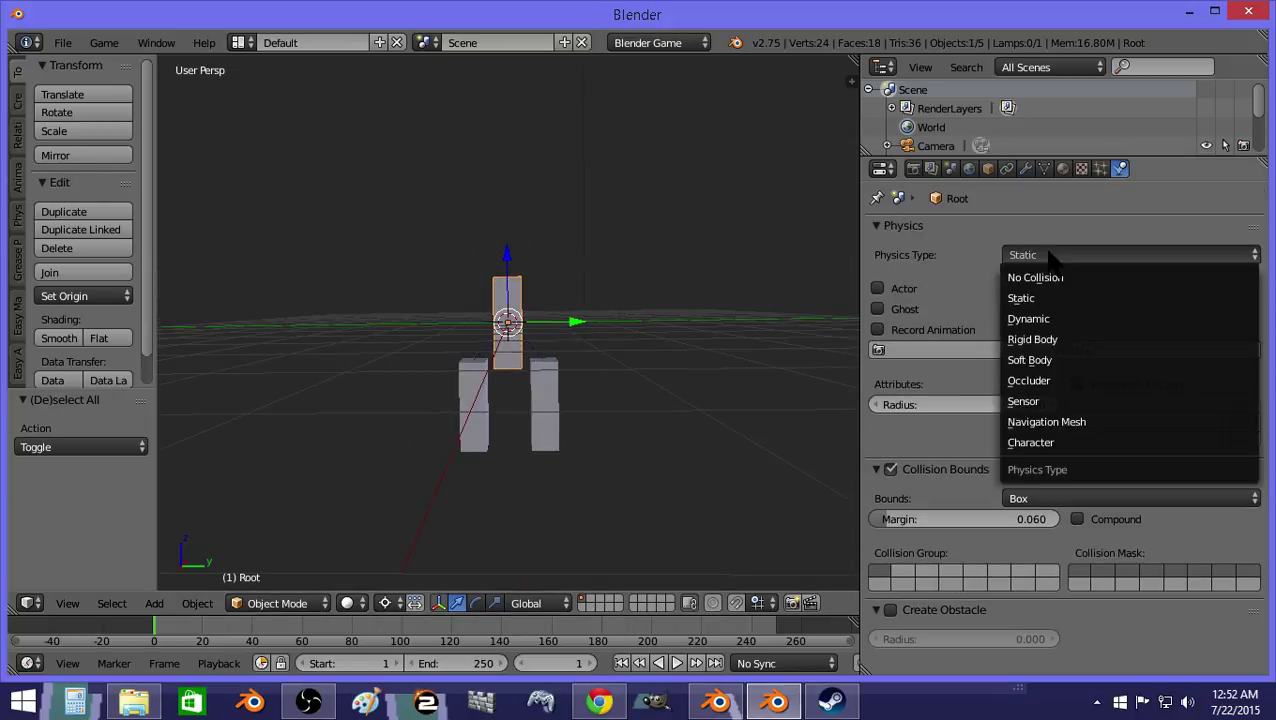
left_click(1049, 341)
Step: Add a cube and move it about 5.57 units down along Z, below the legs
middle_click_drag(425, 352, 257, 398)
left_click(154, 603)
mouse_move(172, 583)
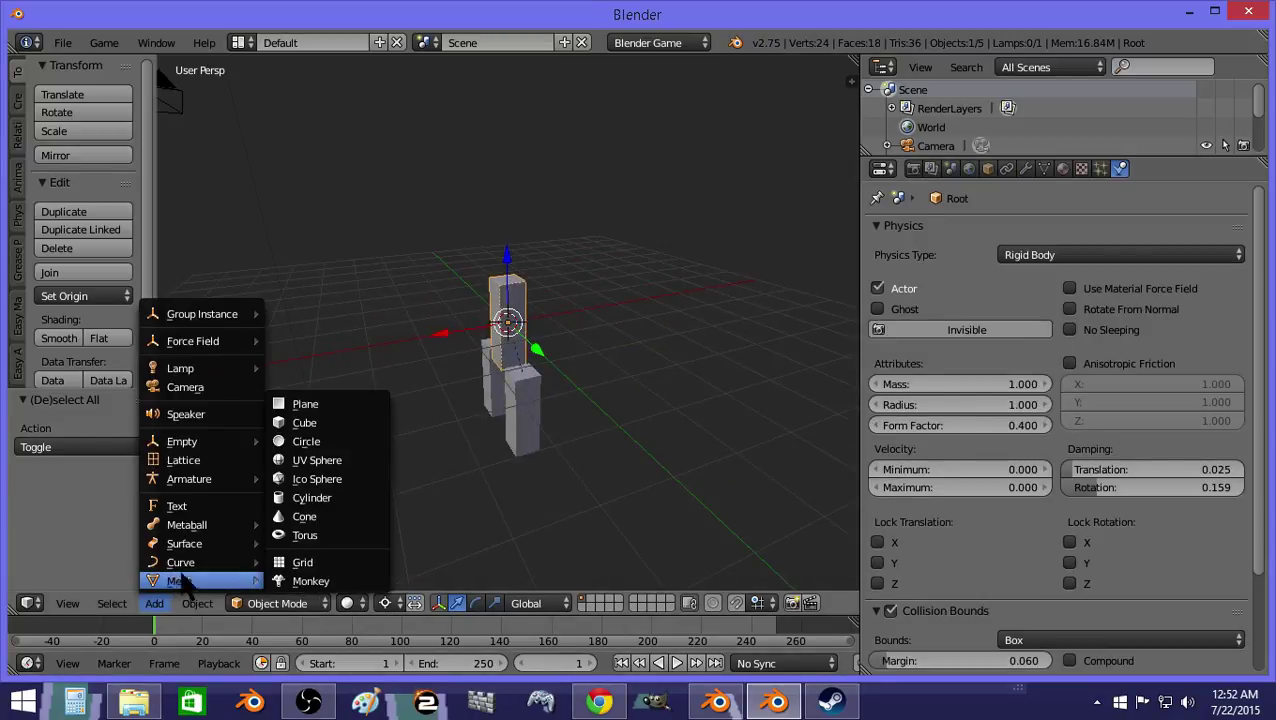
left_click(318, 430)
key("g")
key("z")
left_click(598, 484)
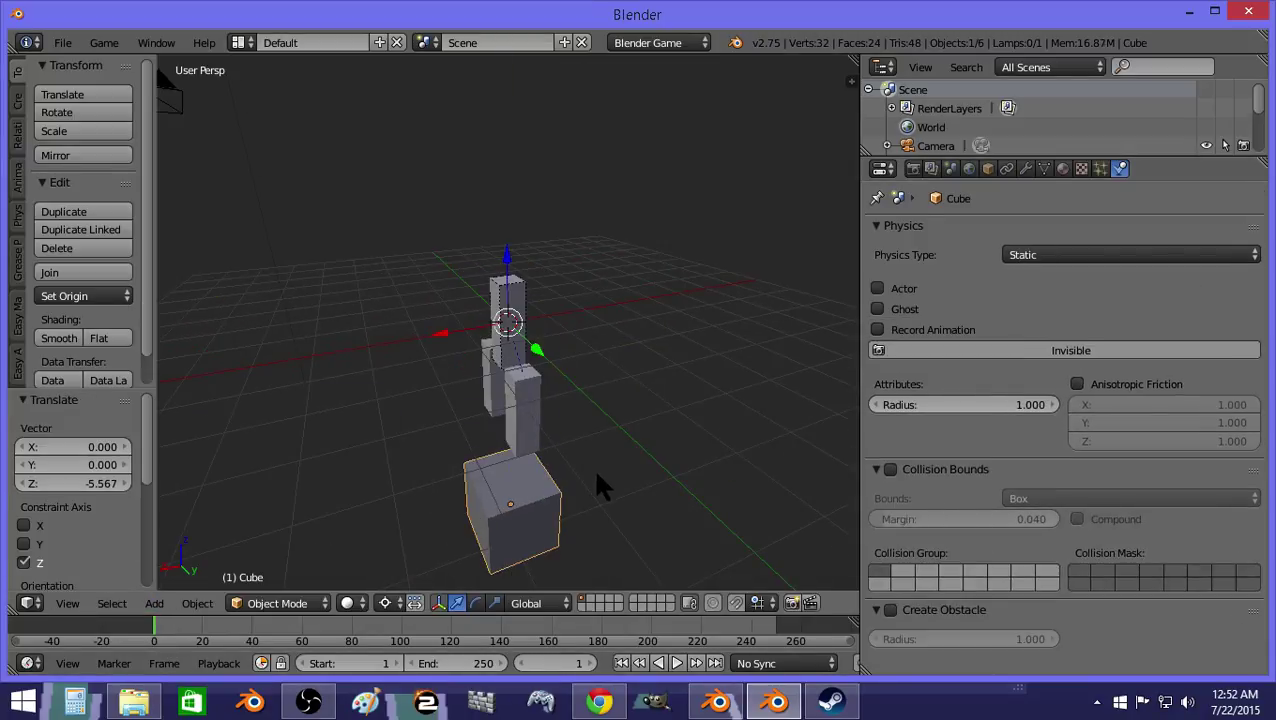
Step: Scale the new cube's mesh in X and Y only into a wide floor slab and run the game
key("Tab")
key("s")
key("shift+z")
left_click(700, 549)
key("Tab")
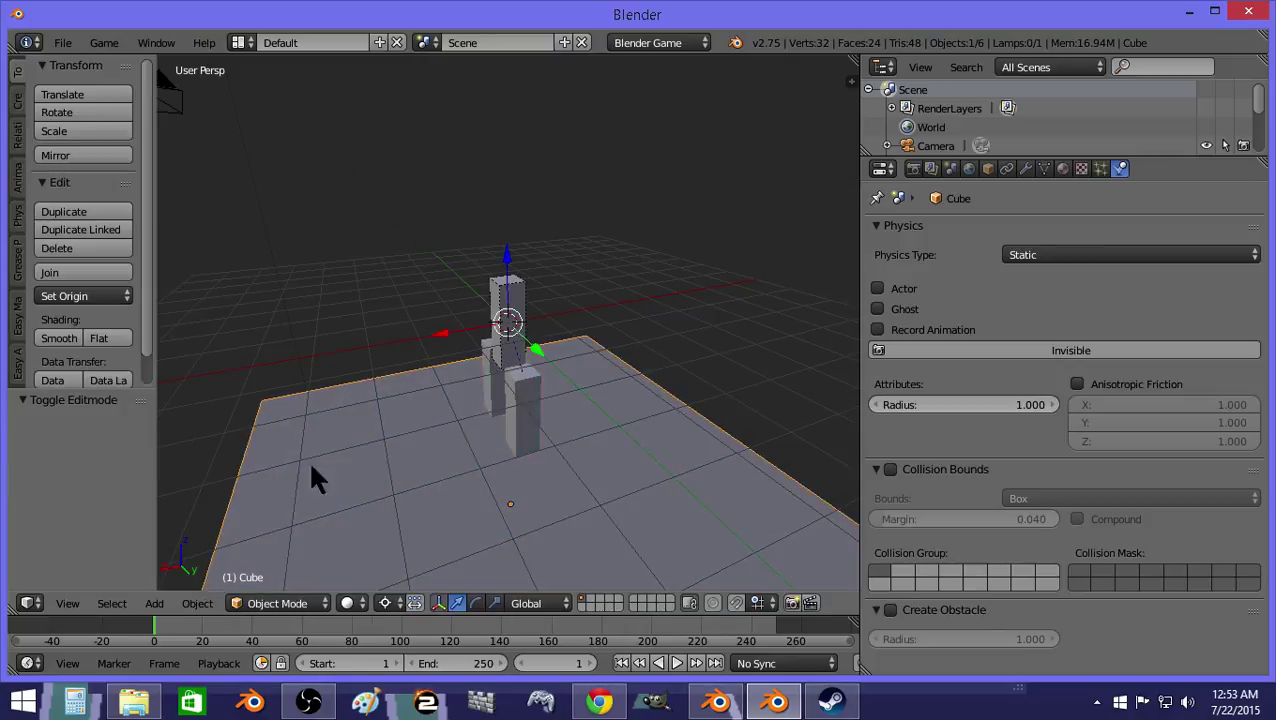
key("p")
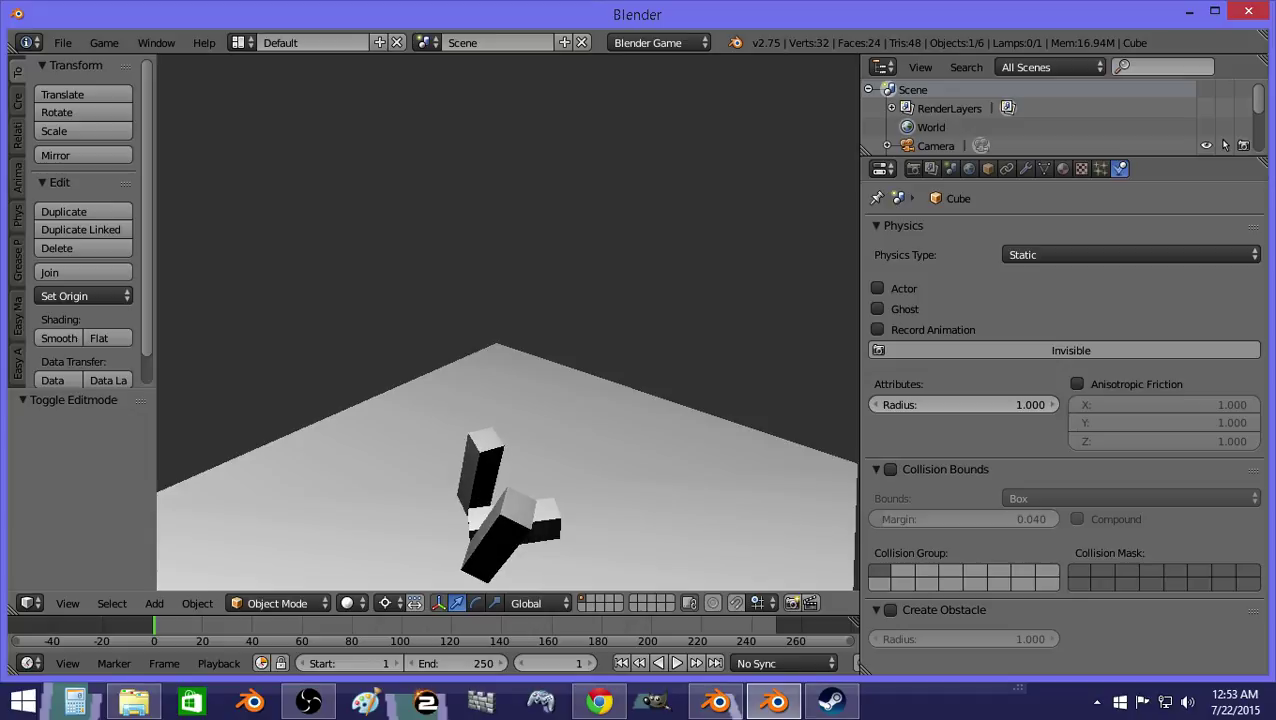
Step: Stop the game, duplicate both legs and move the copies 2.235 units down along Z as lower legs
key("Escape")
right_click(526, 386)
right_click(481, 384, "shift")
right_click(547, 415, "shift")
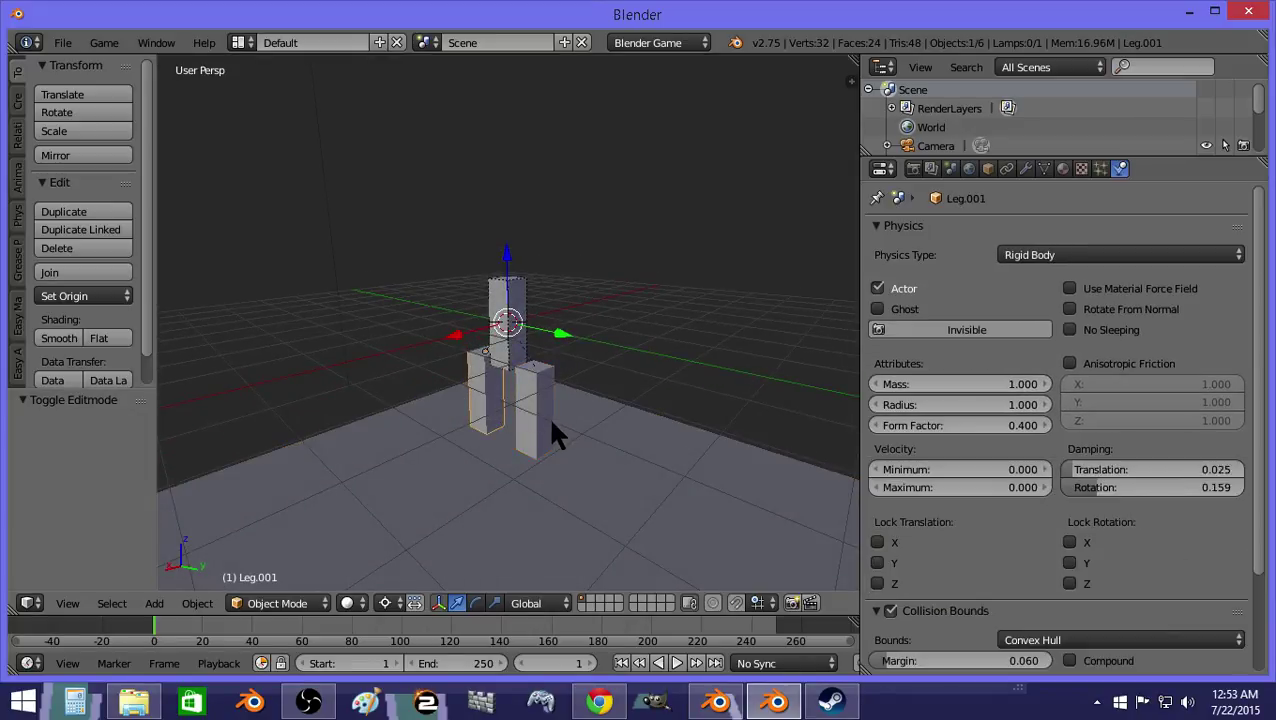
key("shift+d")
right_click(546, 413)
key("g")
key("z")
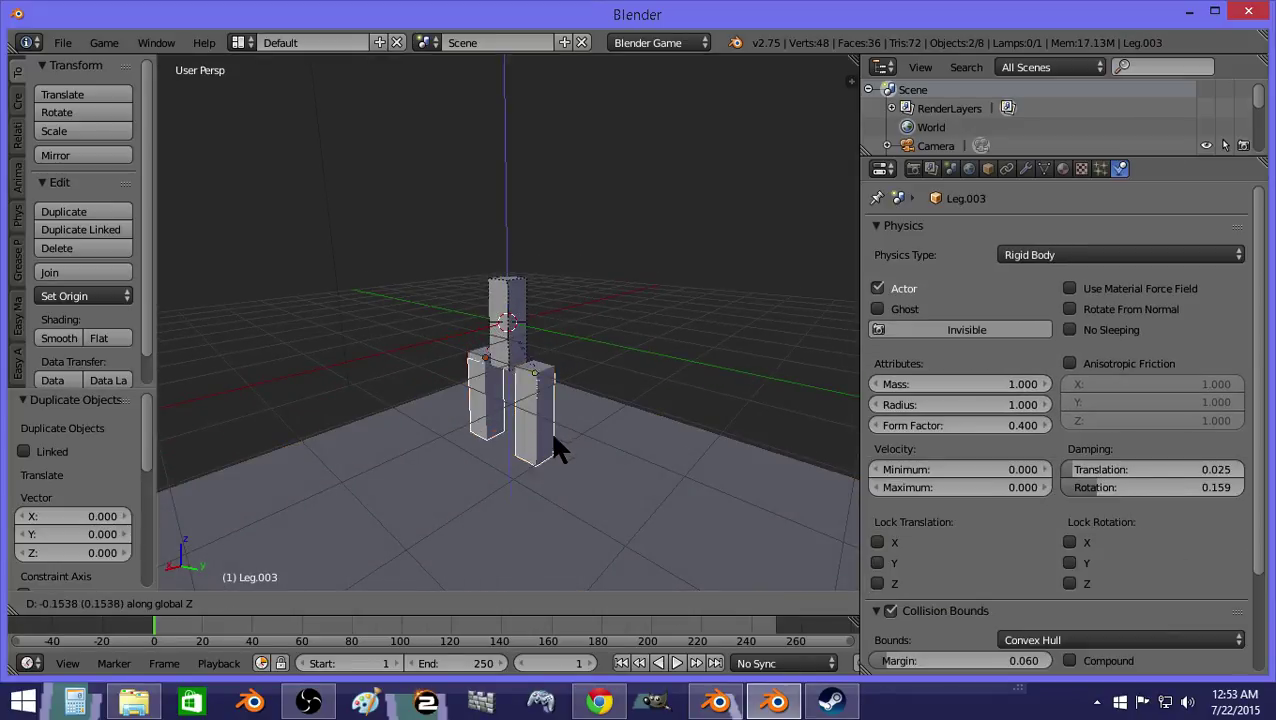
left_click(535, 437)
Step: Add Root and the upper legs to the selection and move the whole figure up along Z above the floor
right_click(490, 430, "shift")
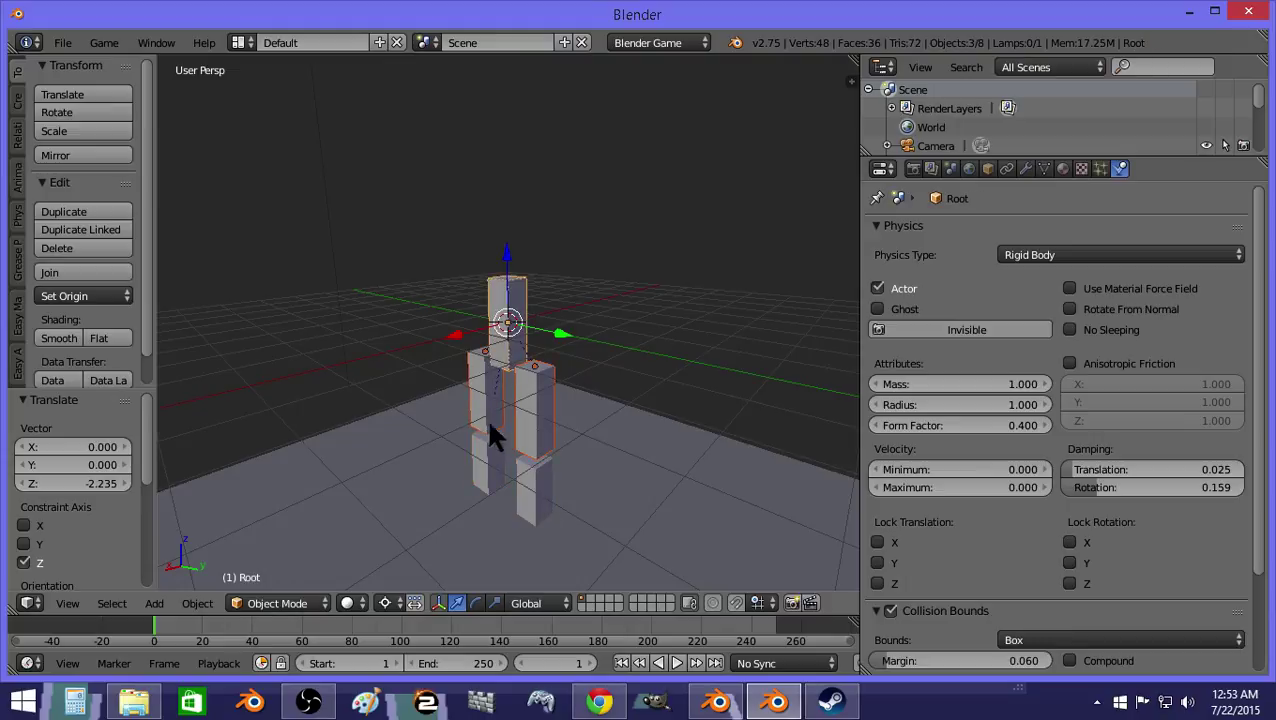
right_click(540, 469, "shift")
key("g")
key("z")
left_click(530, 332)
Step: Set the target of Leg.003's Rigid Body Joint to the upper leg directly above it, Leg
key("a")
right_click(520, 390)
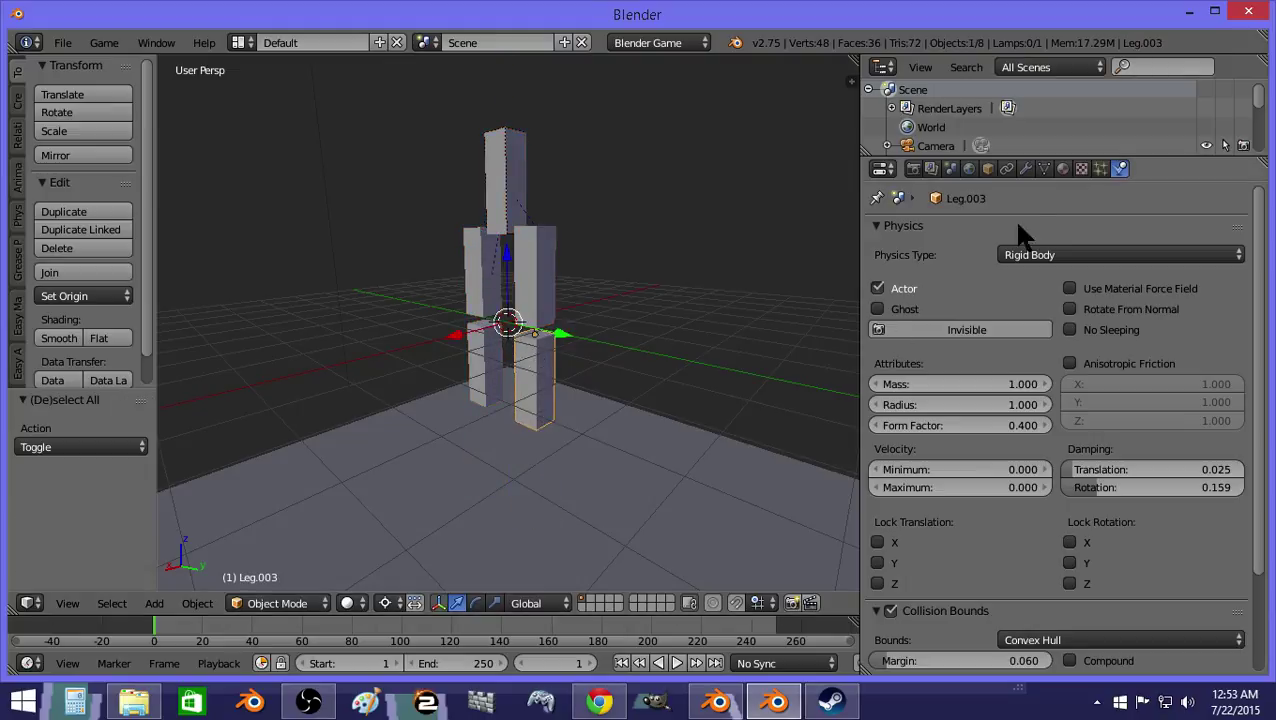
left_click(1042, 168)
right_click(547, 263)
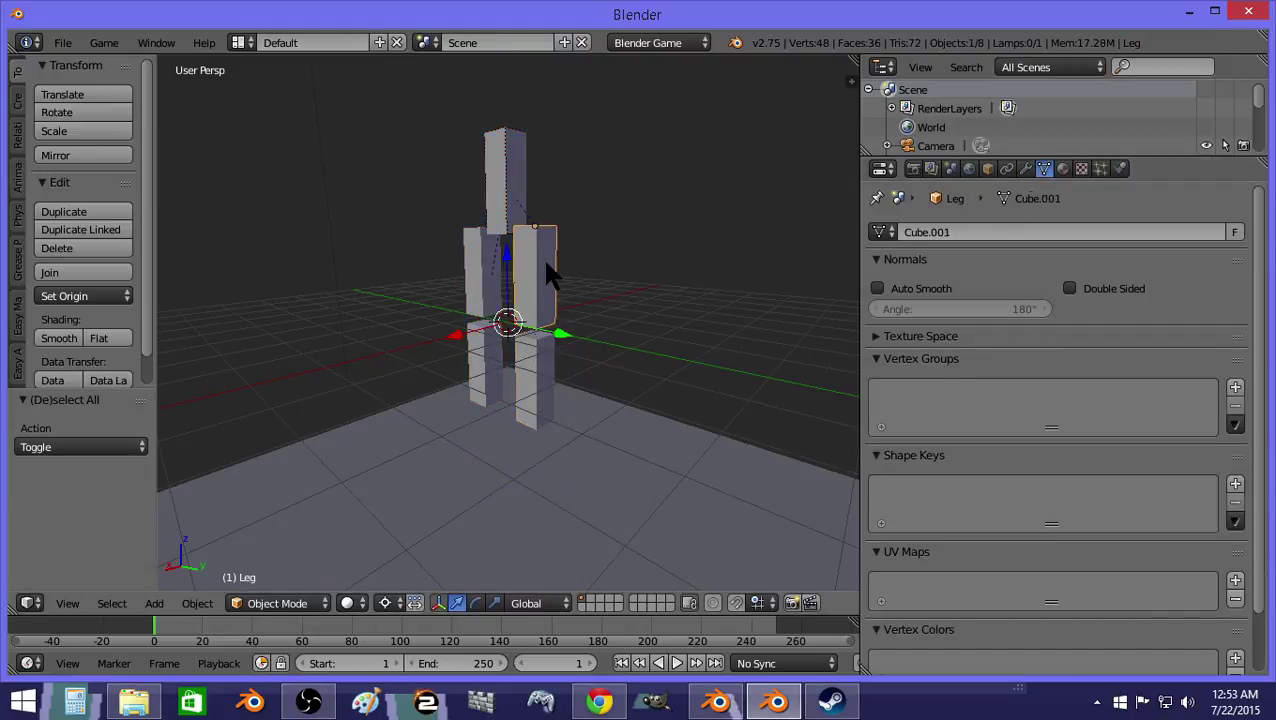
left_click(1007, 169)
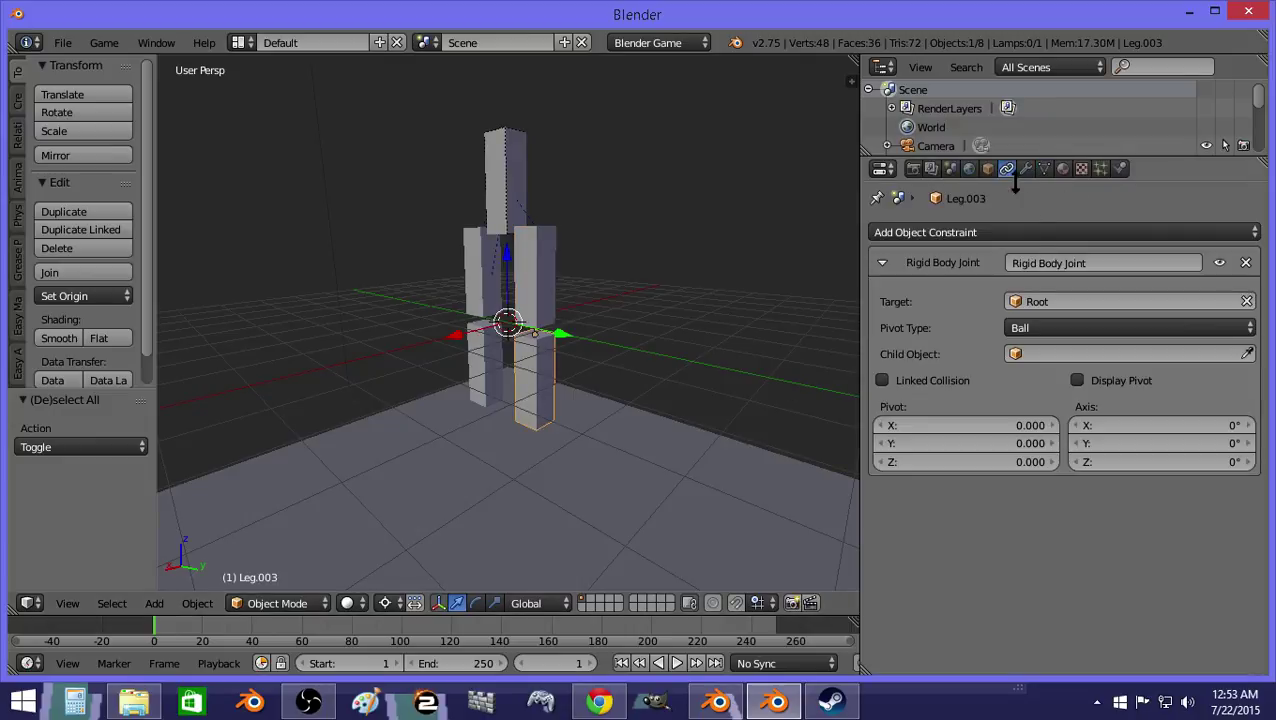
left_click(1040, 300)
left_click(1020, 385)
Step: Retarget the other lower leg's Rigid Body Joint to Leg.001 above it and test the figure in the game engine
key("a")
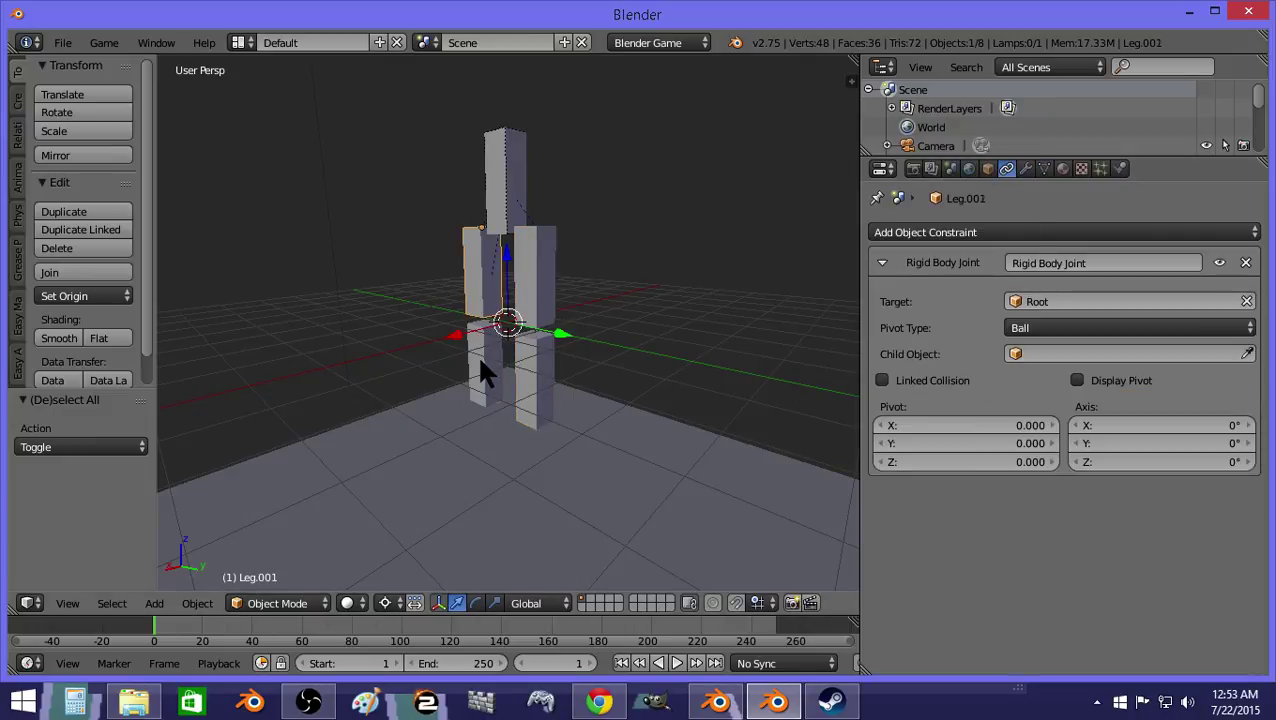
right_click(480, 362)
left_click(1045, 301)
left_click(1036, 404)
key("a")
key("p")
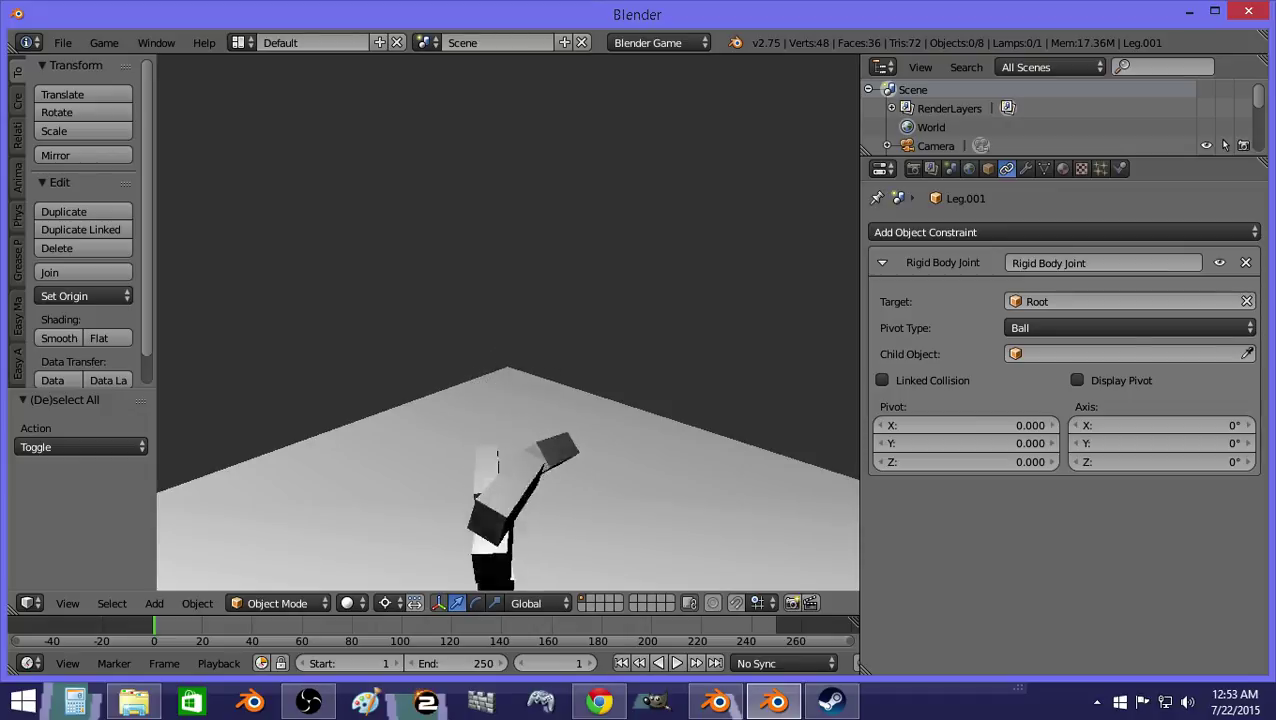
key("Escape")
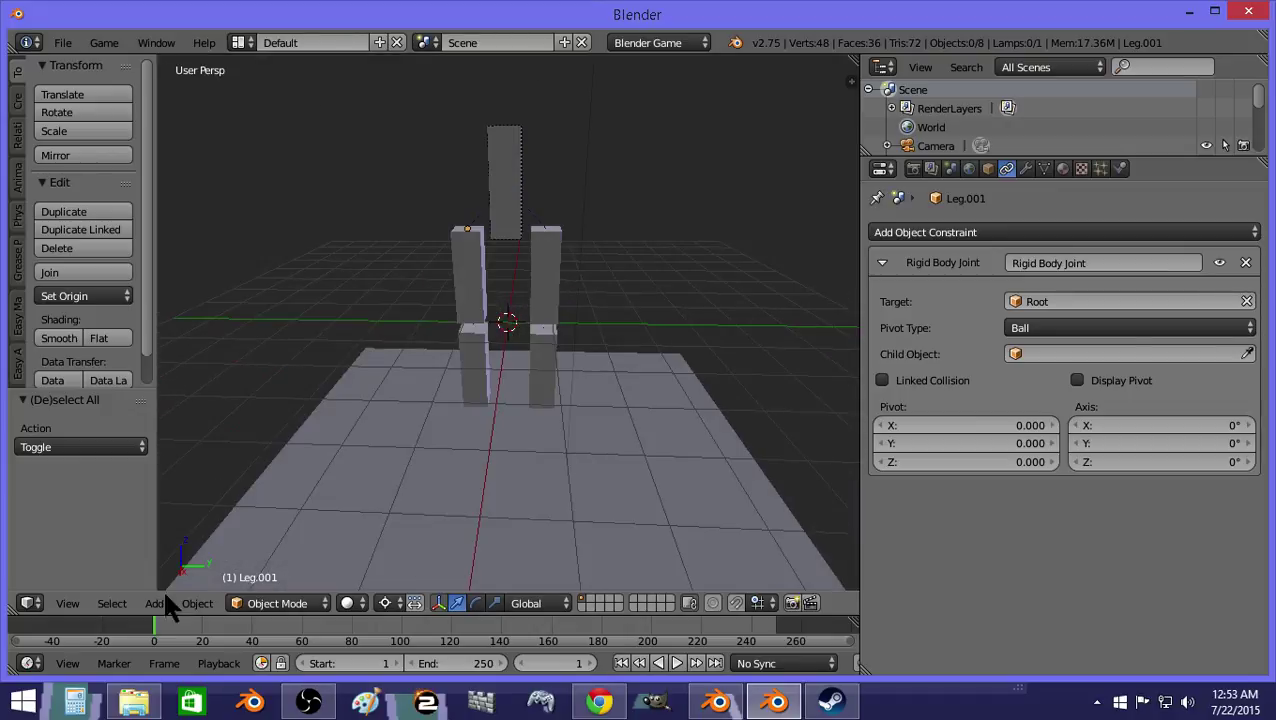
Step: Add a cube and move it 3.017 units along Y, beside the ragdoll blocks
left_click(154, 603)
mouse_move(185, 589)
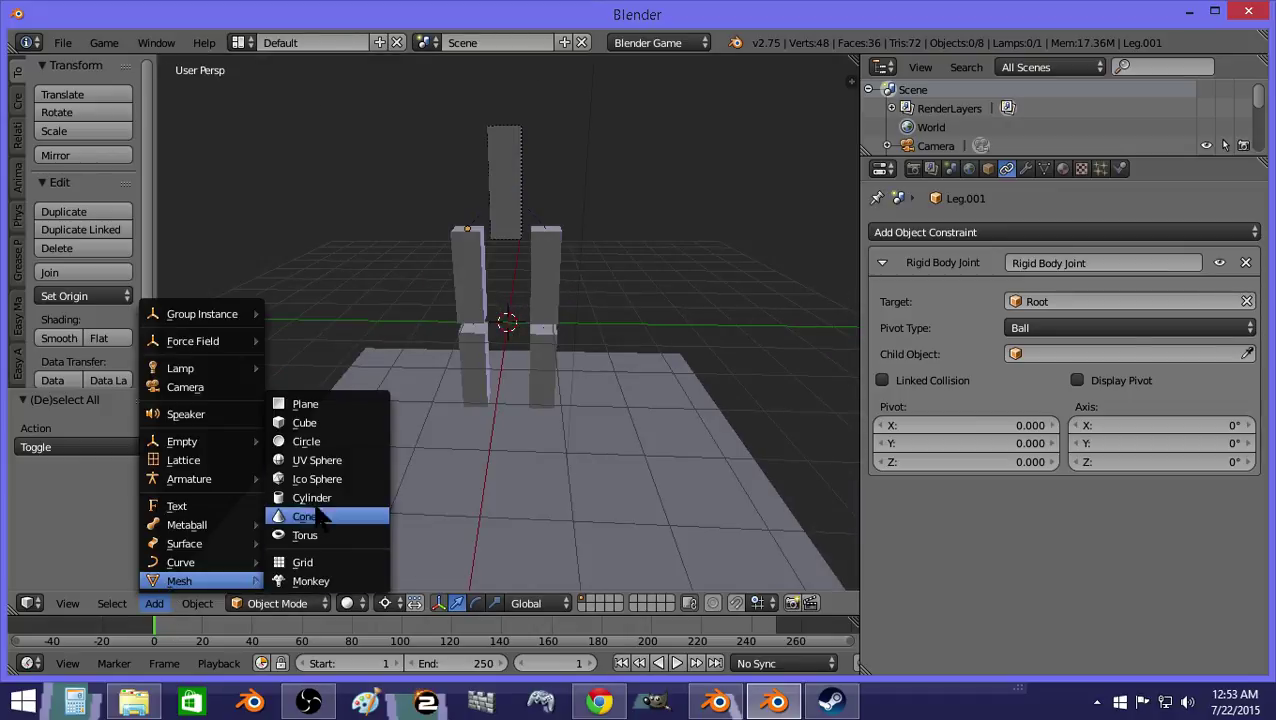
left_click(315, 416)
left_click_drag(536, 315, 667, 316)
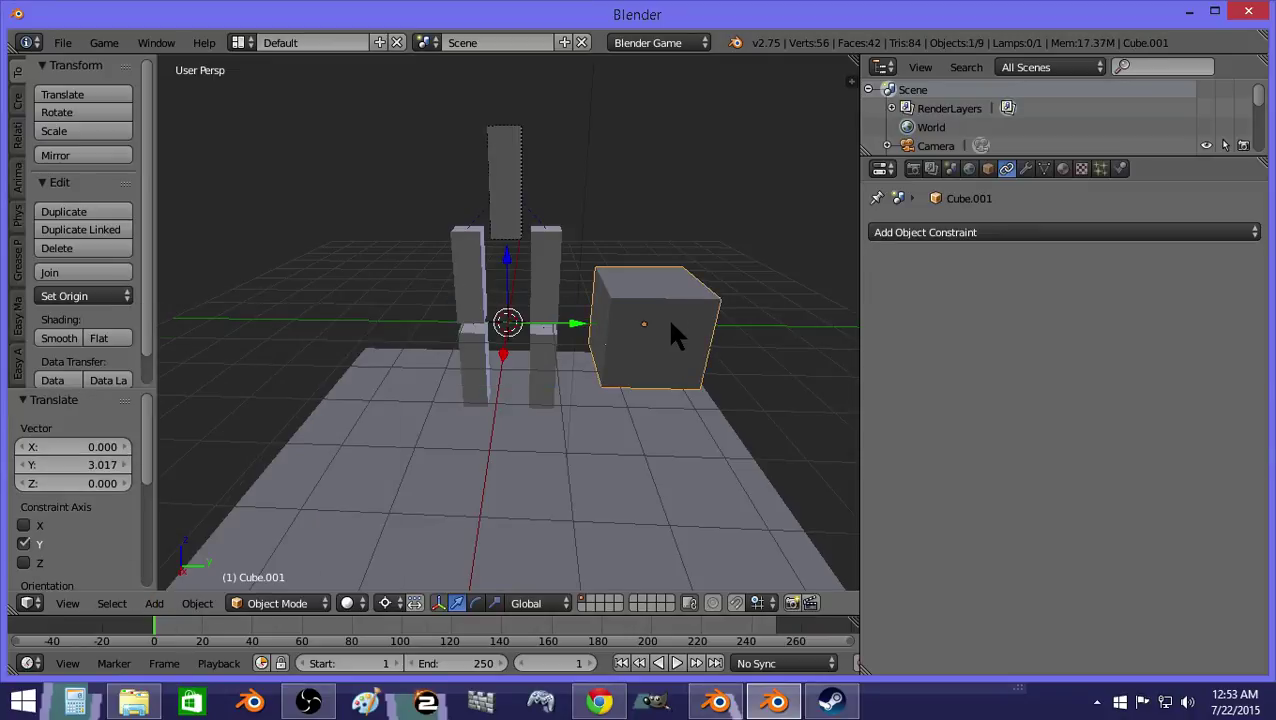
Step: Try to snap the new cube to Root's position by way of the 3D cursor
right_click(513, 233)
key("shift+s")
left_click(513, 224)
right_click(680, 330)
key("shift+s")
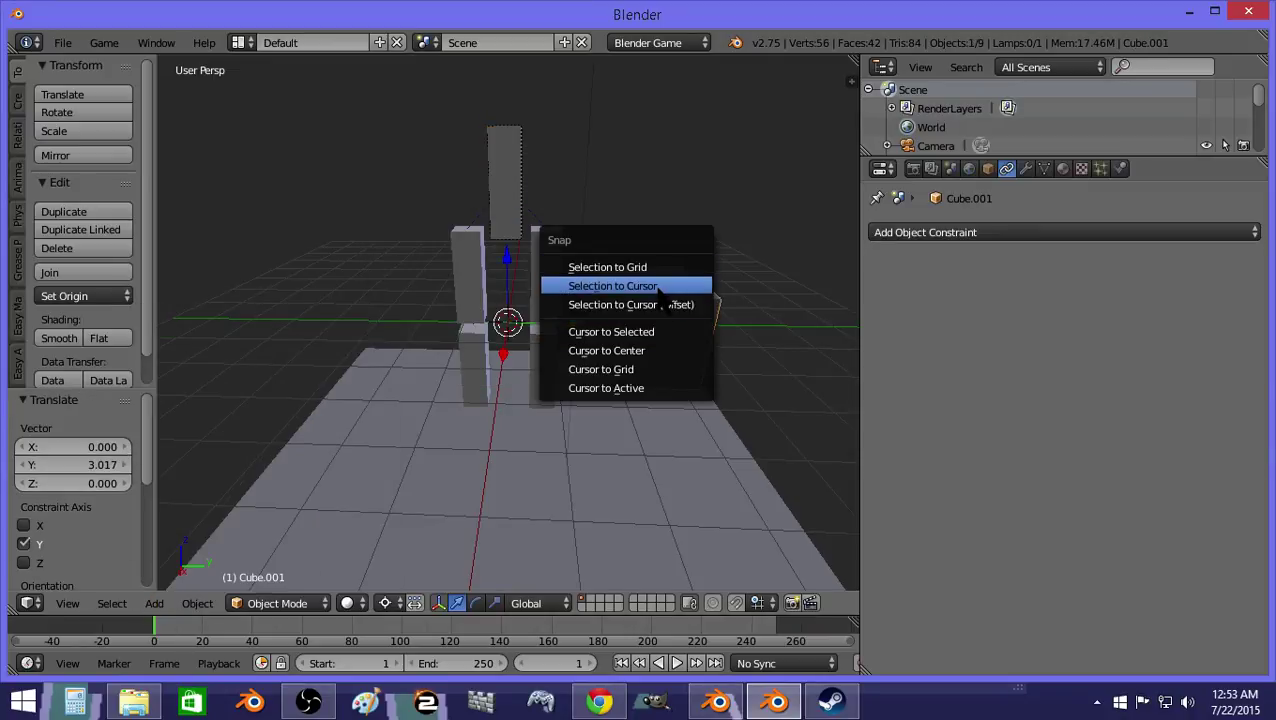
left_click(617, 290)
Step: Try snapping Root to the 3D cursor with offset, and undo the snap
right_click(503, 205)
key("shift+s")
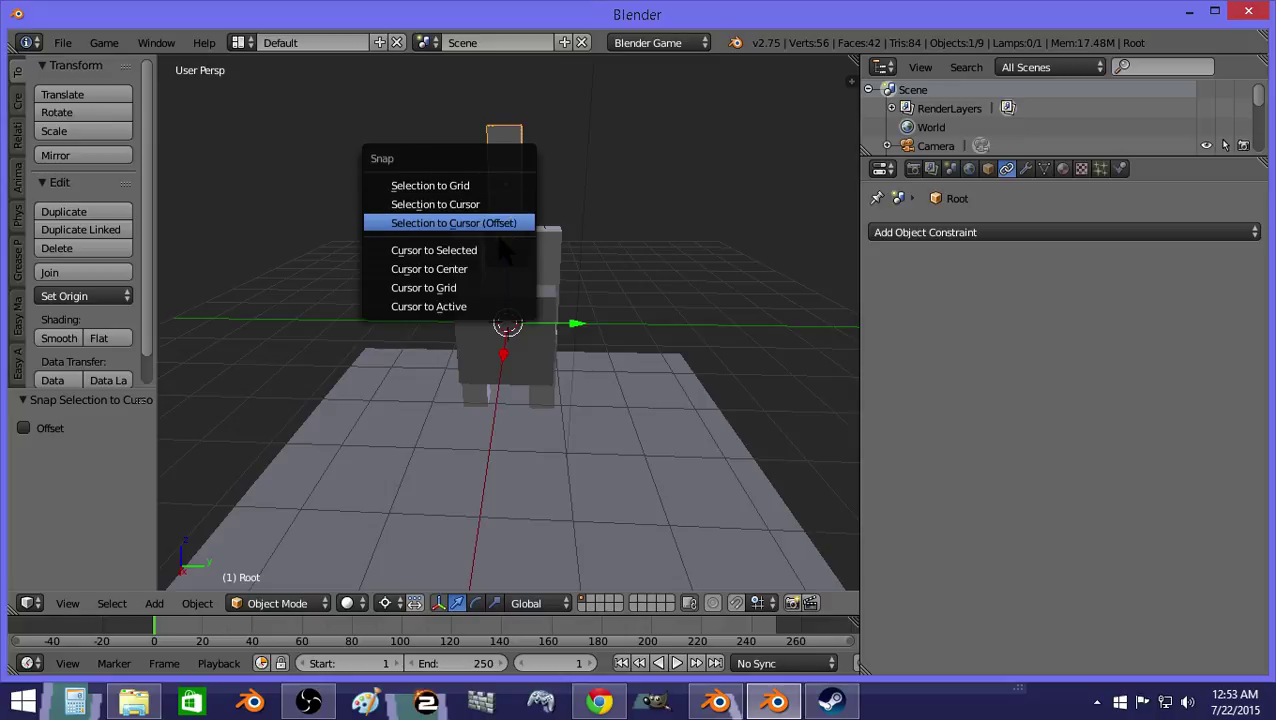
left_click(501, 227)
left_click_drag(501, 242, 500, 243)
key("ctrl+z")
key("ctrl+z")
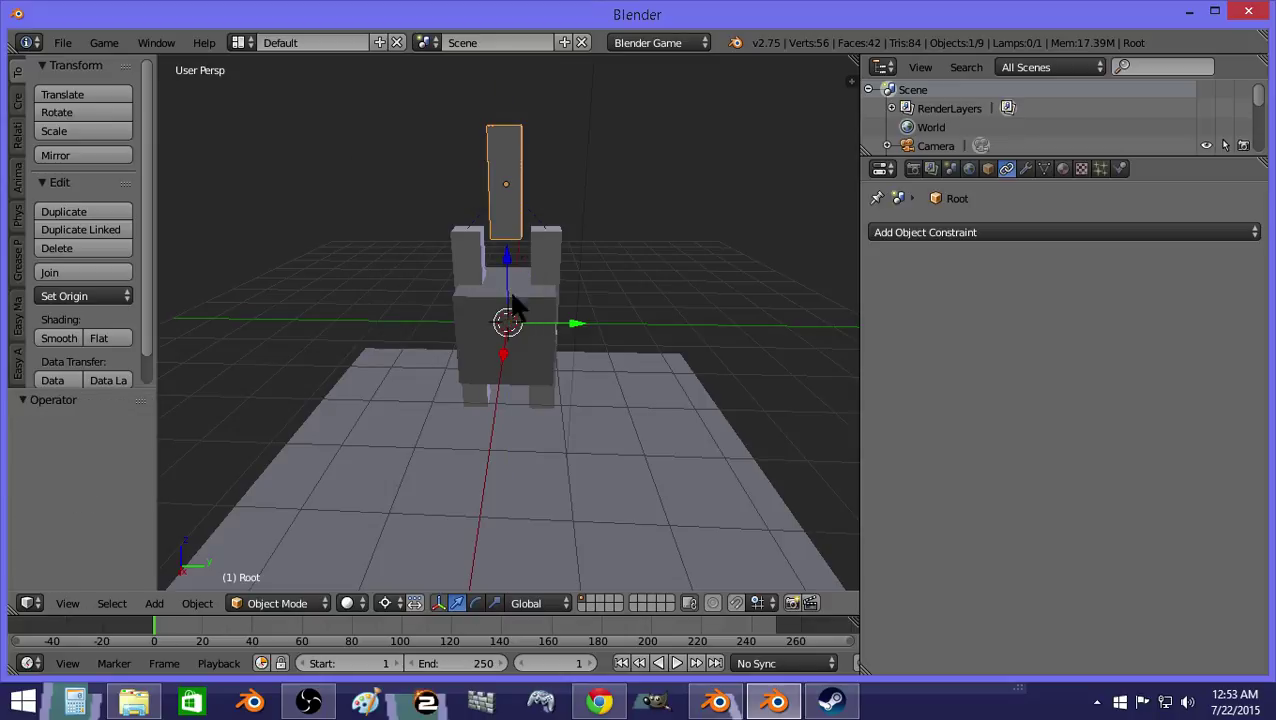
Step: Place the 3D cursor at Root's origin and snap the new cube to the cursor
key("shift+s")
left_click(505, 236)
key("a")
right_click(508, 325)
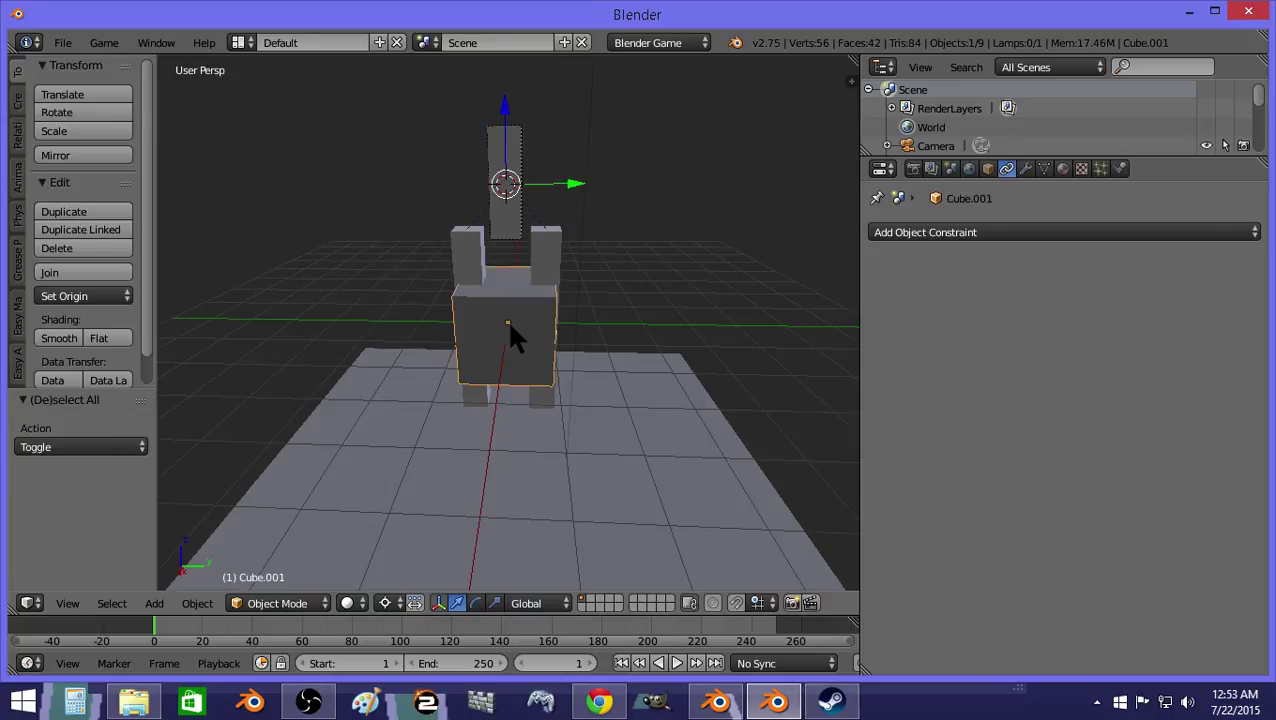
key("shift+s")
left_click(513, 281)
Step: Scale the new cube's mesh uniformly by 0.422 in Edit Mode
key("Tab")
key("s")
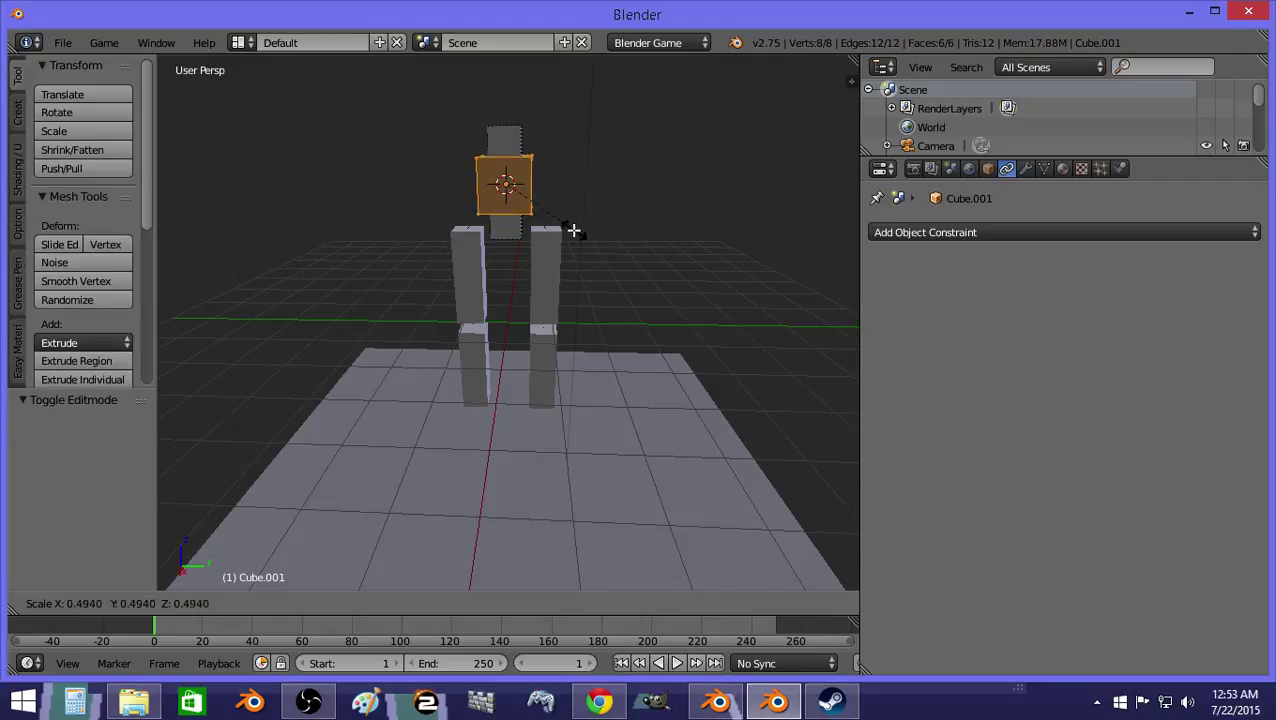
left_click(559, 227)
Step: Switch to wireframe and extrude the small cube's bottom face 0.604 units down to Root's lower end
key("z")
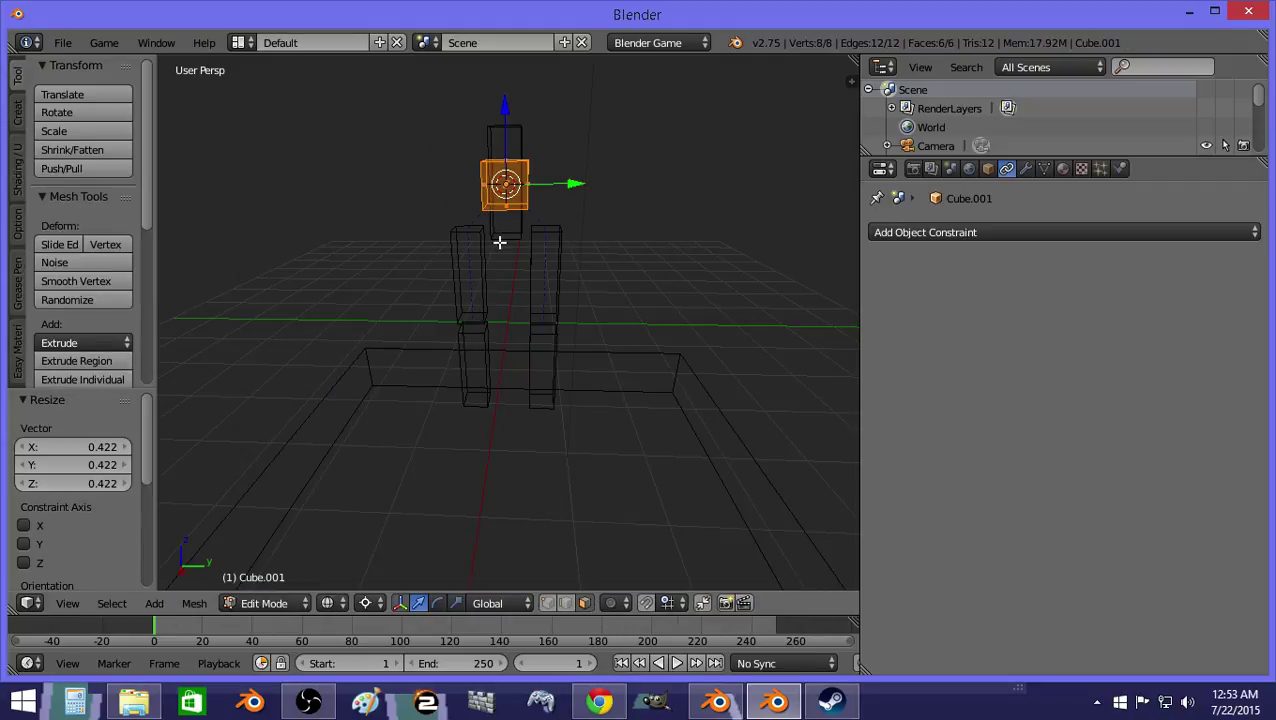
right_click(506, 208)
key("e")
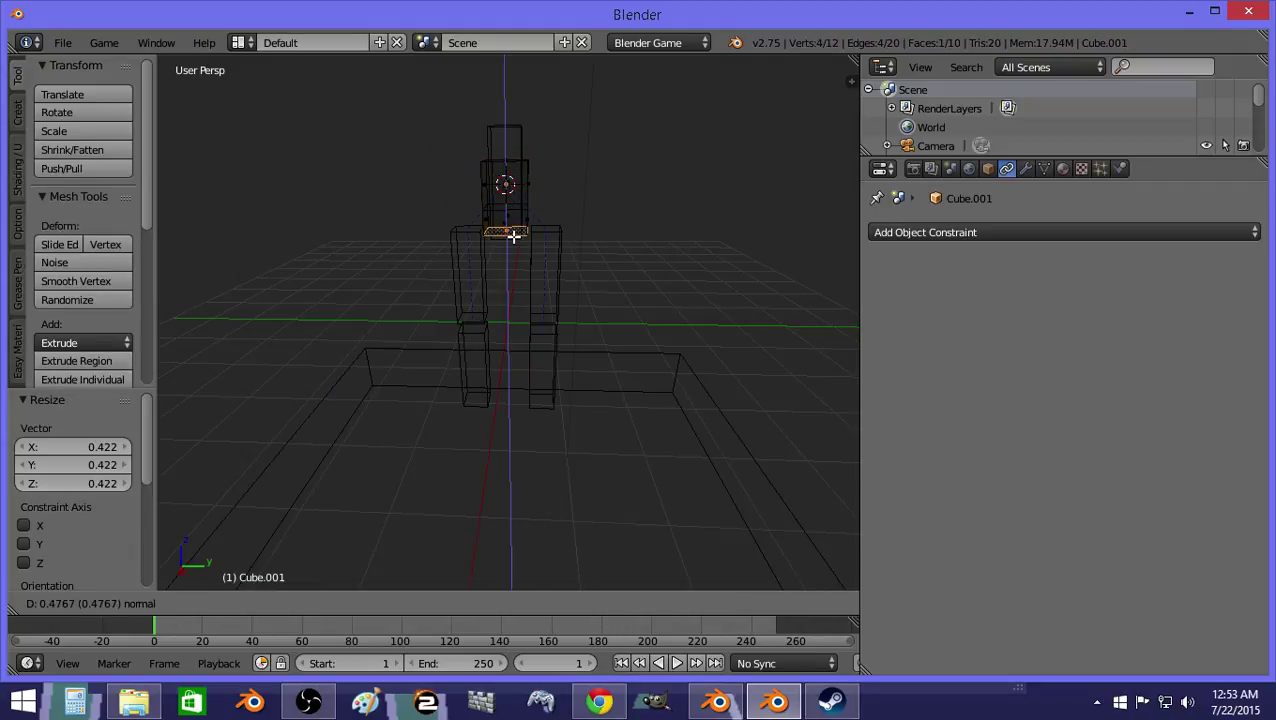
left_click(531, 224)
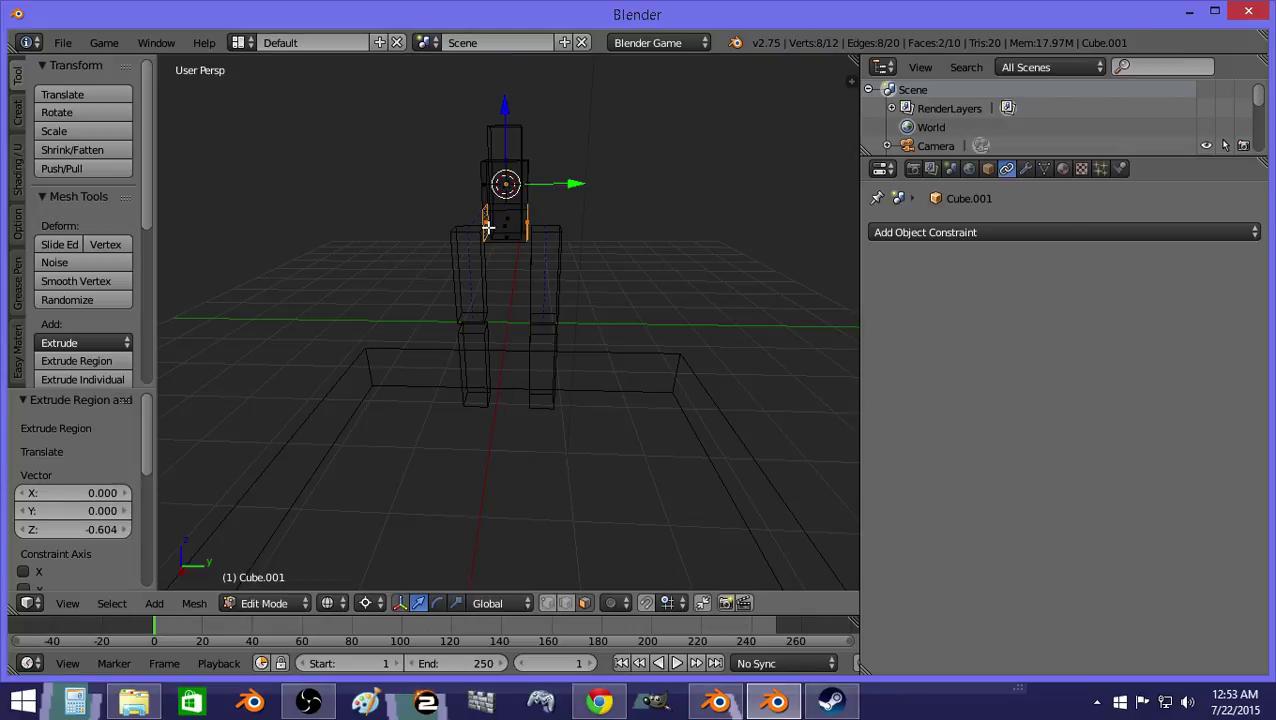
Step: Extrude the lower block's two side faces outward twice, scaling them along Y by about 1.26 and 1.972 to form hips
key("e")
right_click(487, 228)
key("s")
key("y")
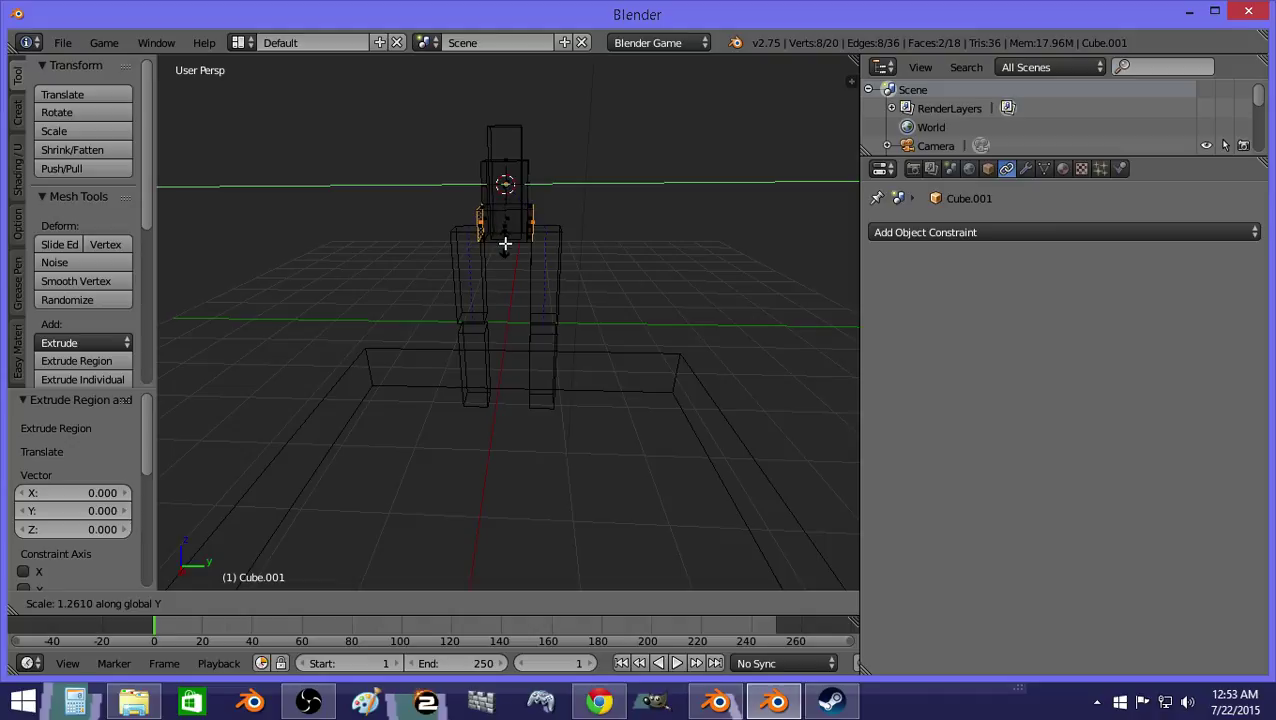
left_click(505, 243)
key("e")
right_click(506, 245)
key("s")
key("y")
left_click(551, 284)
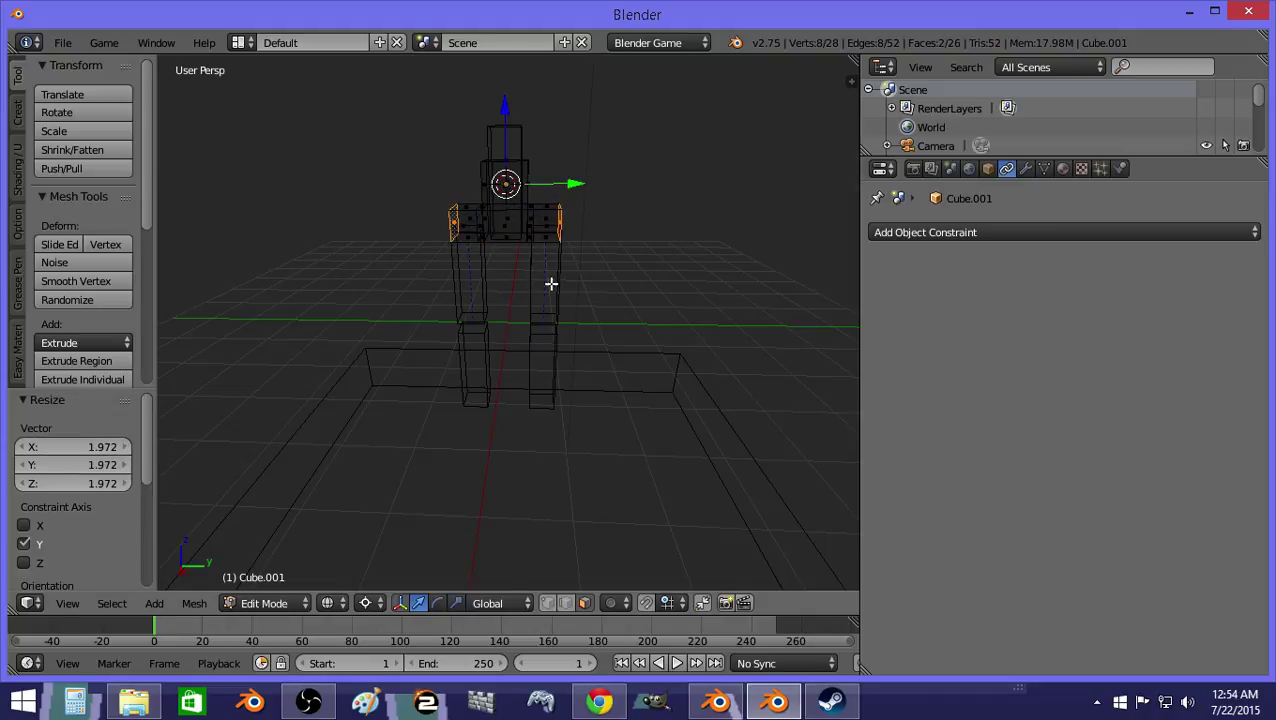
Step: Extrude both hip undersides down over the leg blocks with a 0.174-unit knee segment, and return to solid view in Object Mode
key("e")
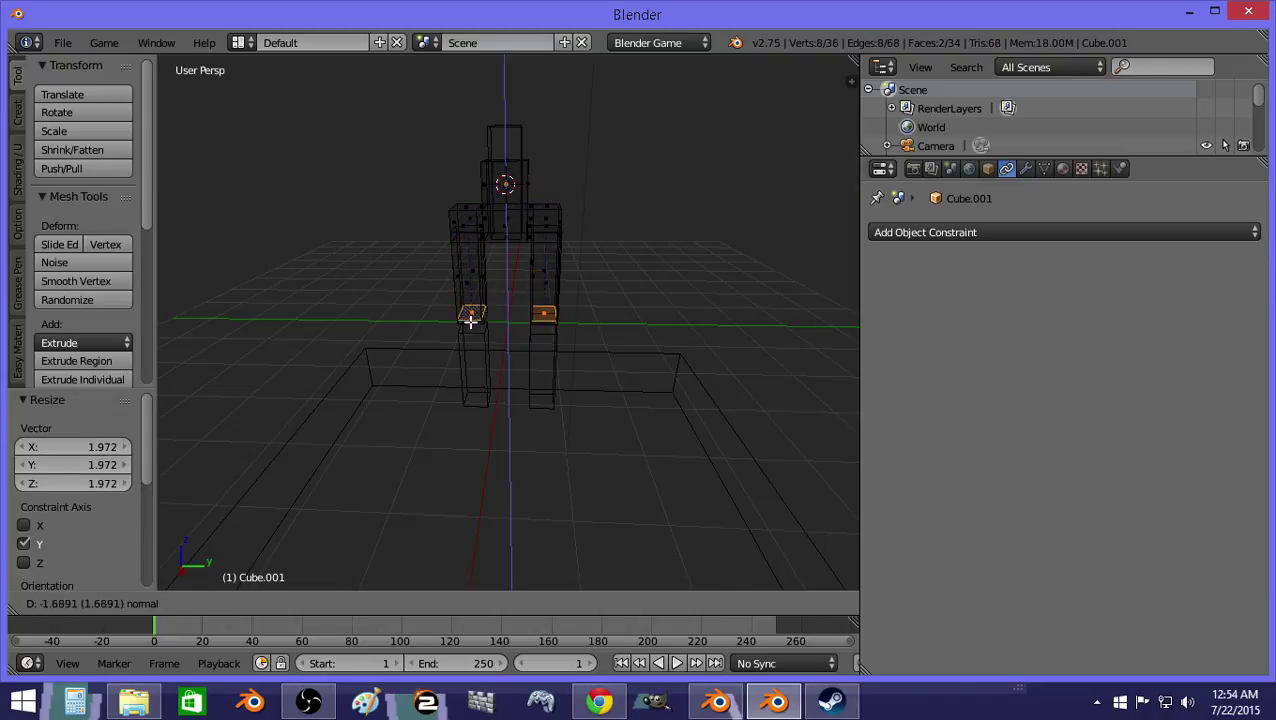
left_click(472, 322)
key("e")
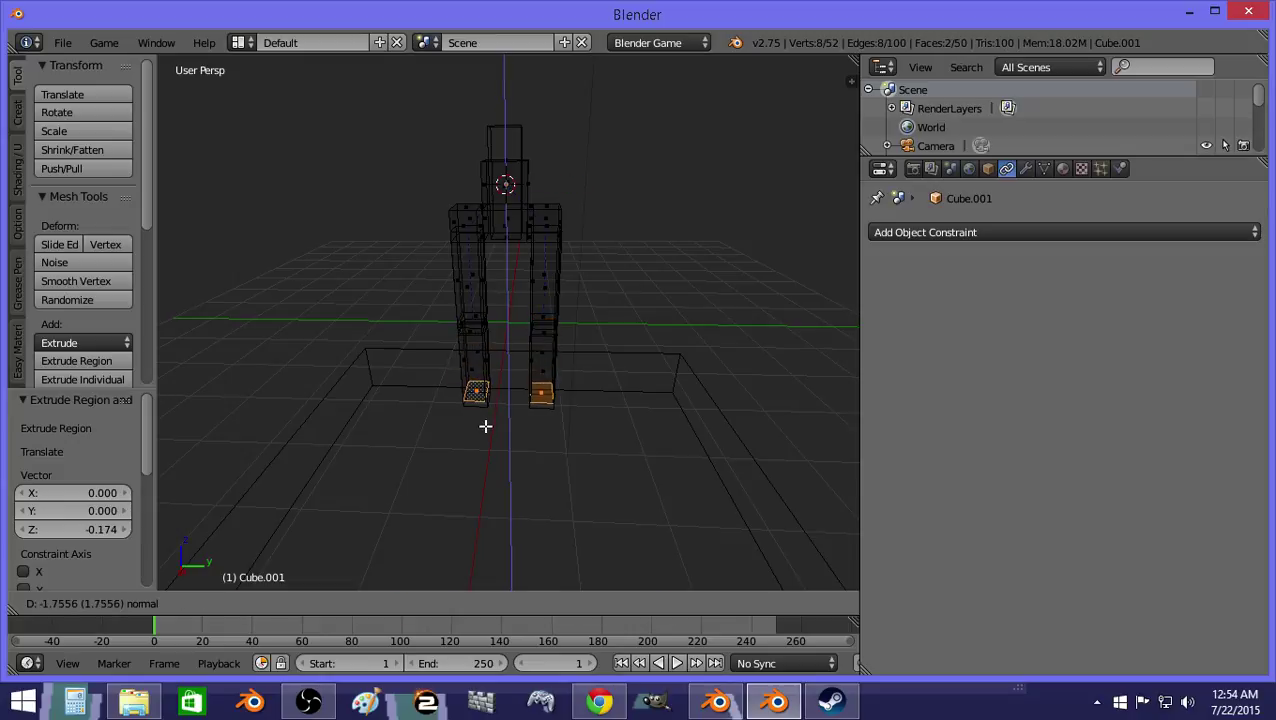
right_click(490, 430)
key("Tab")
key("z")
Step: Move the body mesh 3.247 units along Y, beside the ragdoll blocks
key("g")
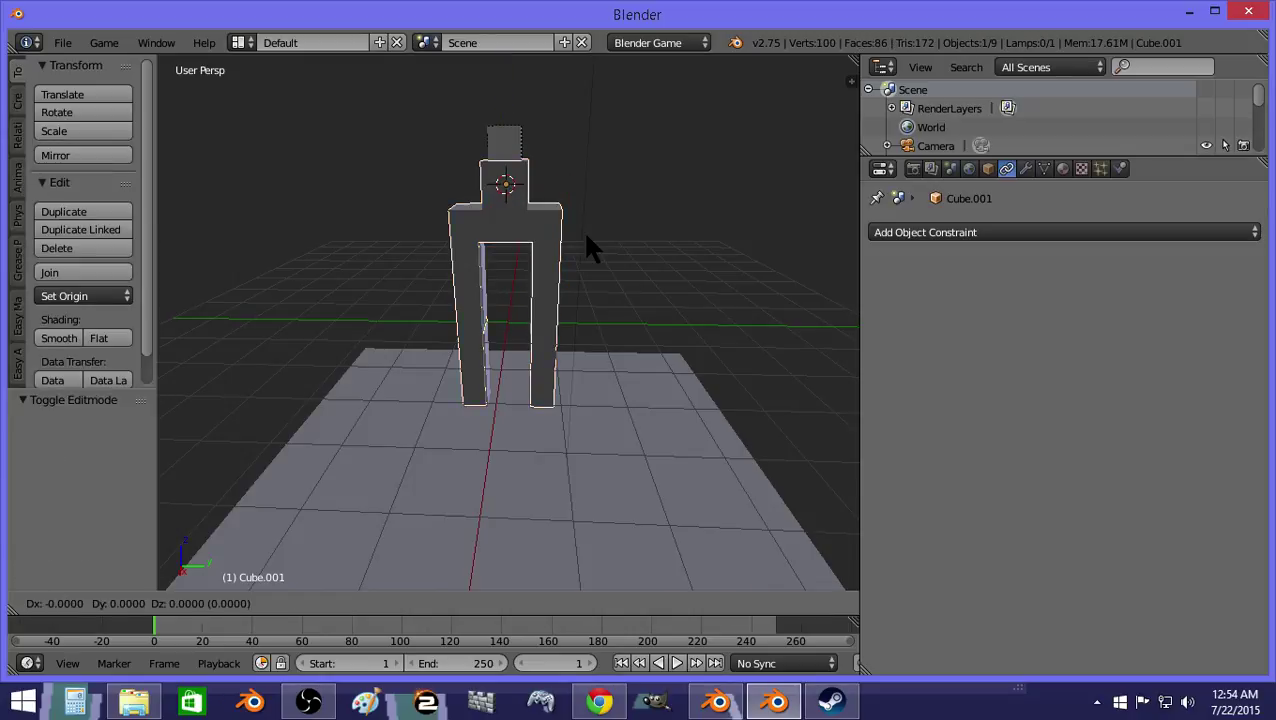
key("y")
left_click(749, 265)
Step: Place the 3D cursor at the body mesh's origin, add a single-bone armature there and show the scene in wireframe
key("shift+s")
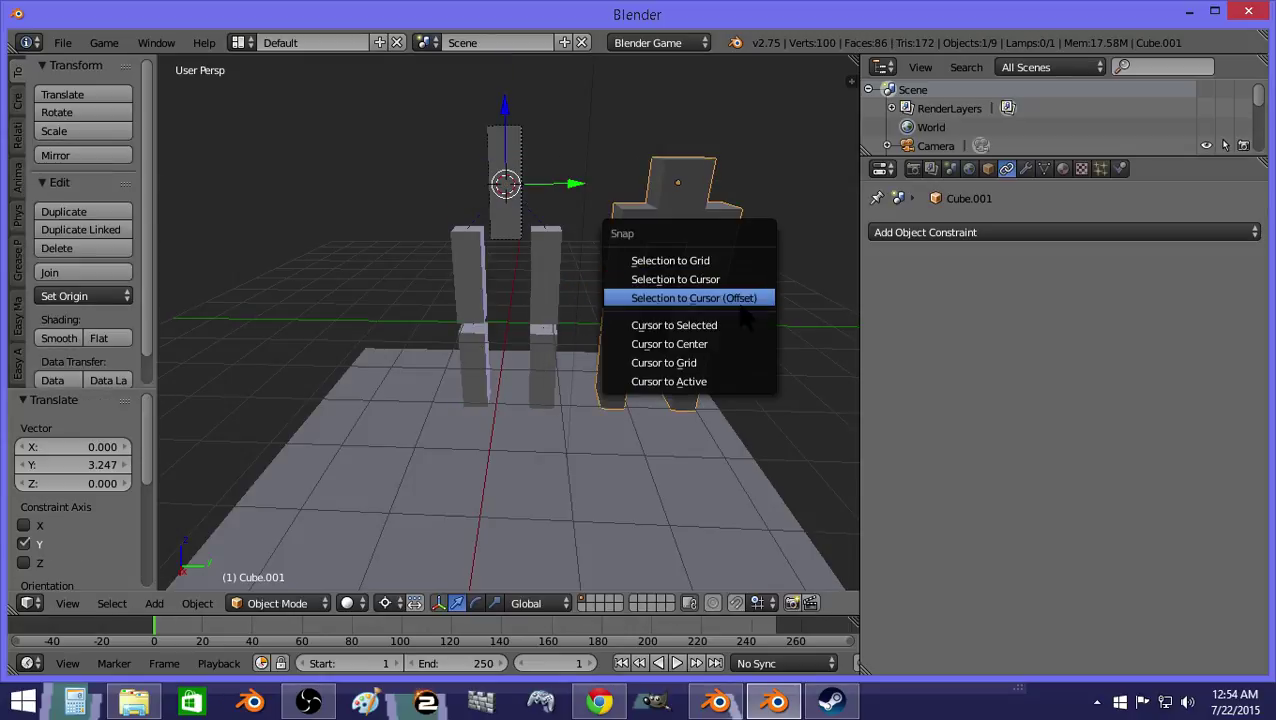
left_click(690, 325)
left_click(155, 603)
mouse_move(178, 583)
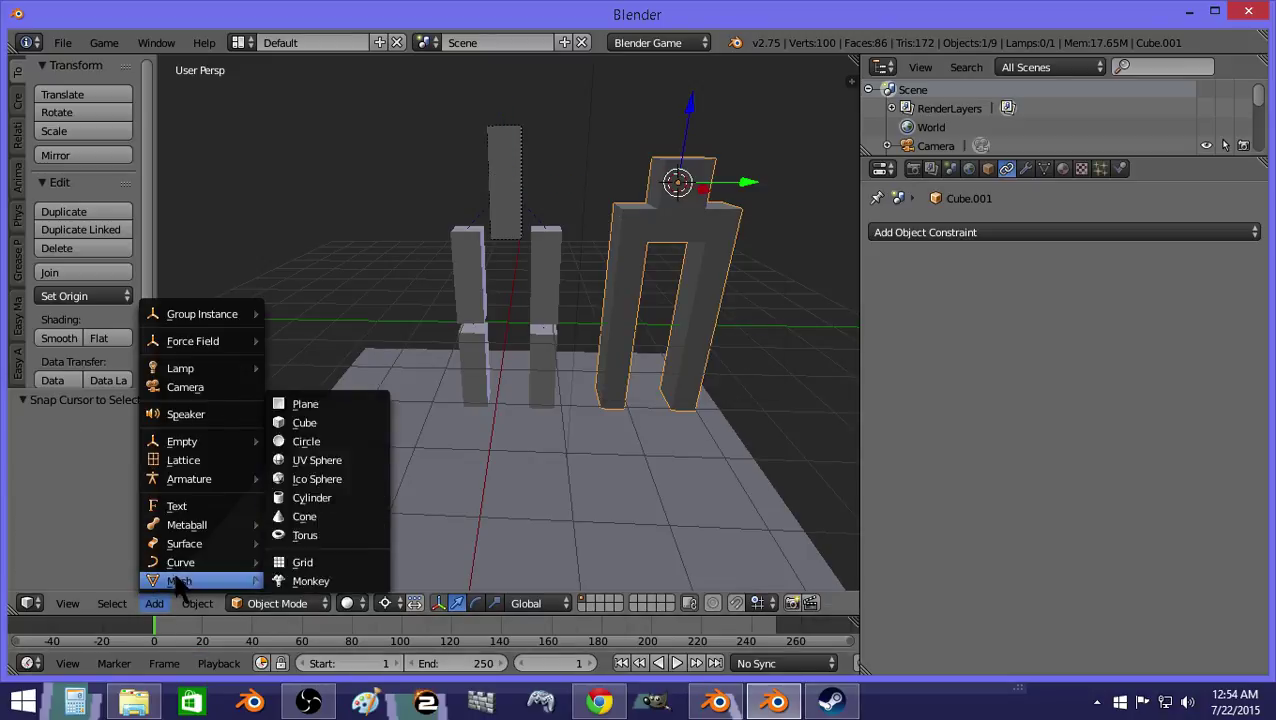
mouse_move(200, 482)
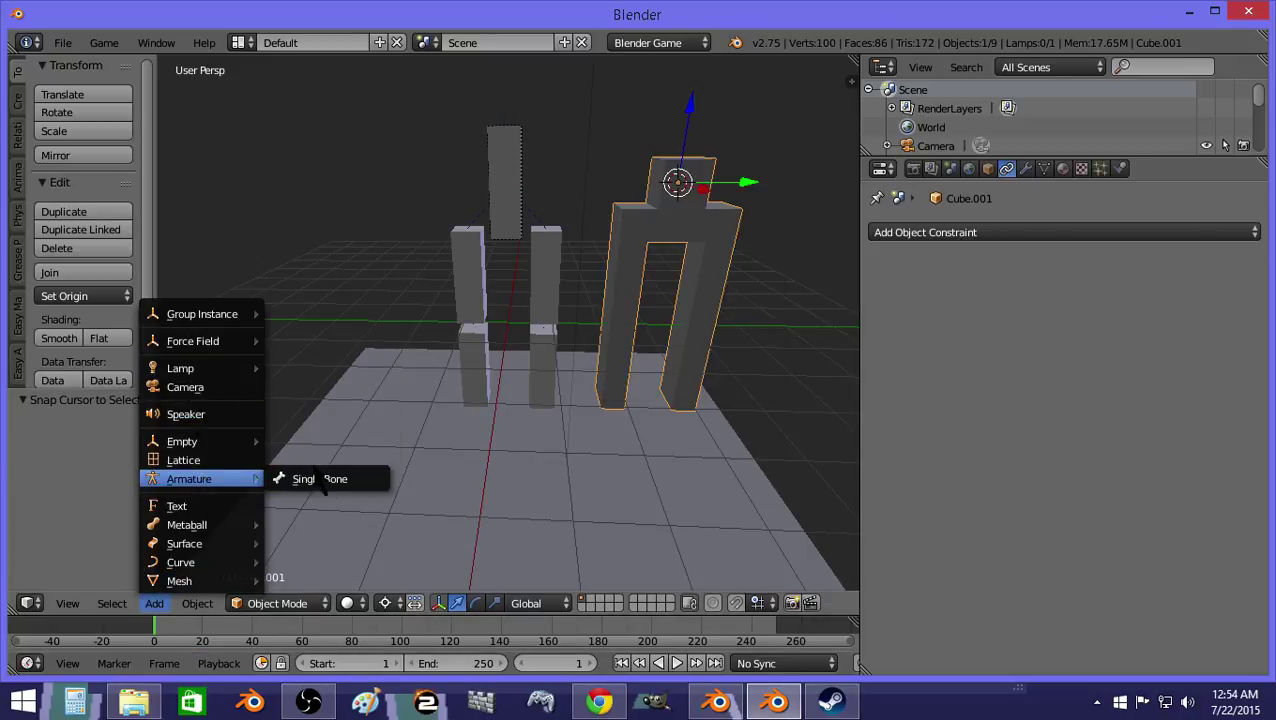
left_click(375, 477)
middle_click_drag(768, 244, 696, 216)
key("z")
key("Tab")
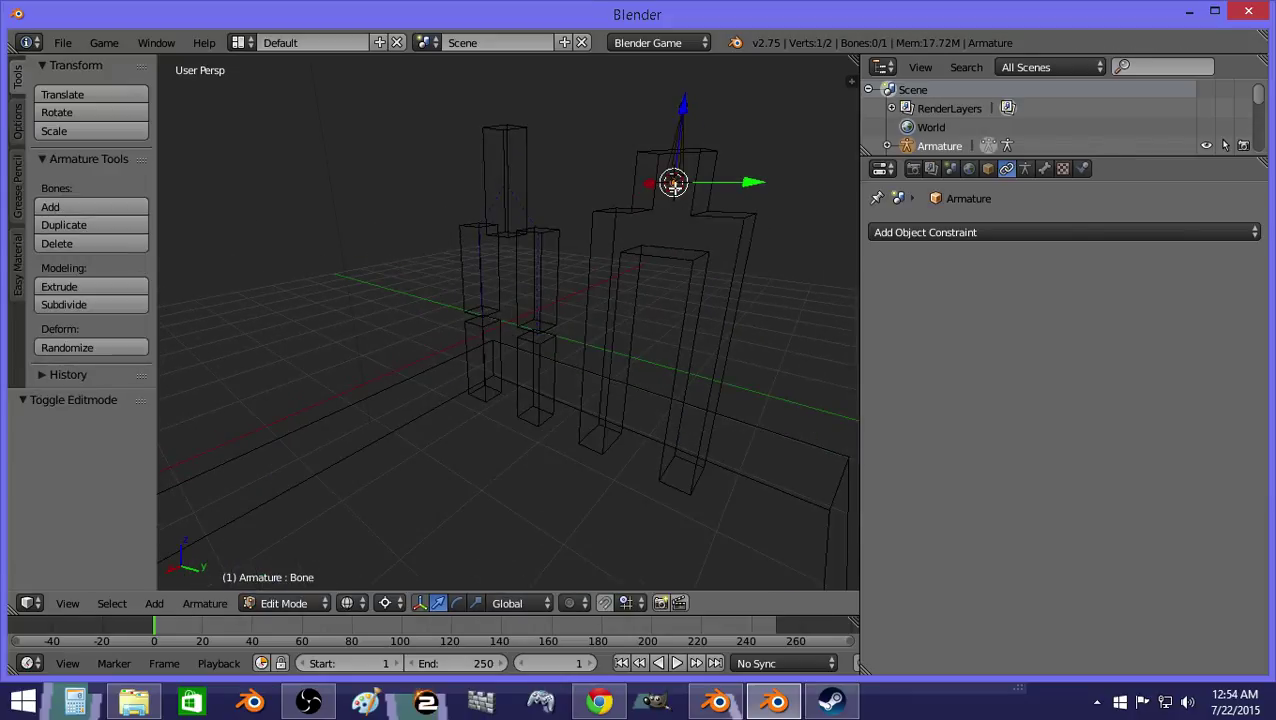
key("Tab")
middle_click_drag(680, 198, 718, 226)
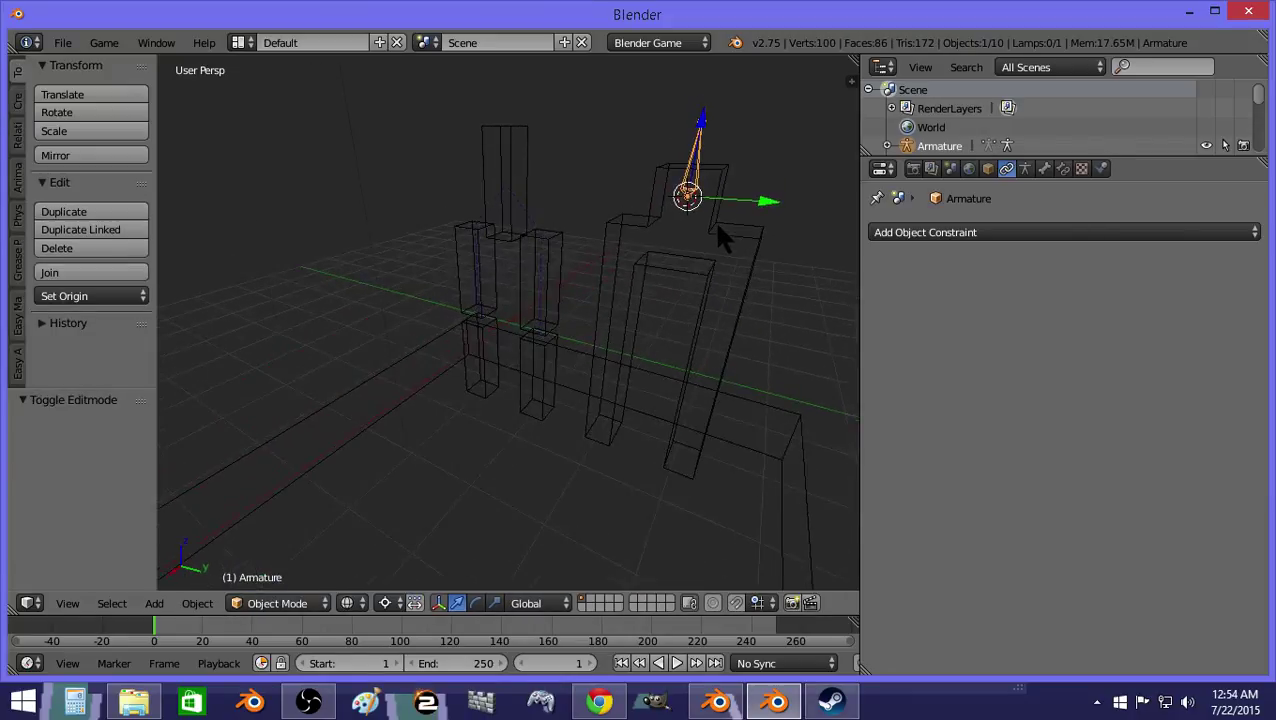
Step: Select two opposite faces of the body mesh's outer hip block on the +Y side and snap the 3D cursor to them
right_click(755, 245)
key("Tab")
right_click(748, 254)
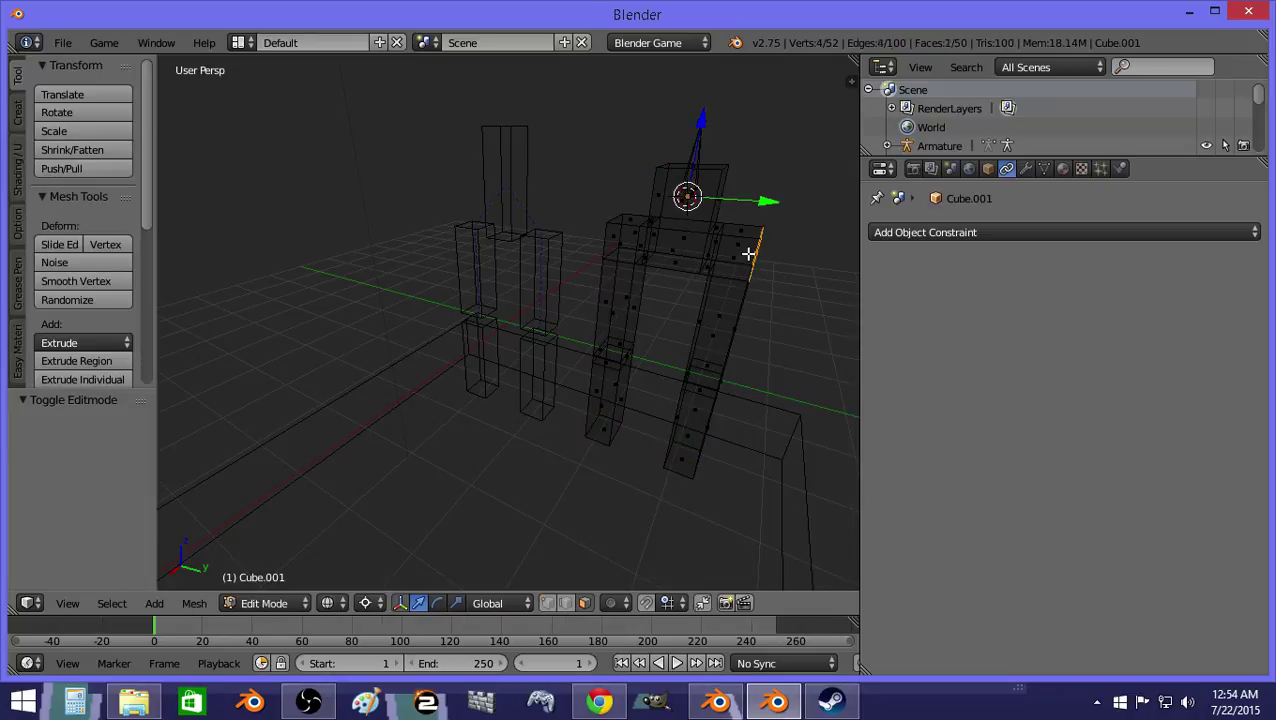
right_click(738, 244, "shift")
key("shift+s")
left_click(652, 265)
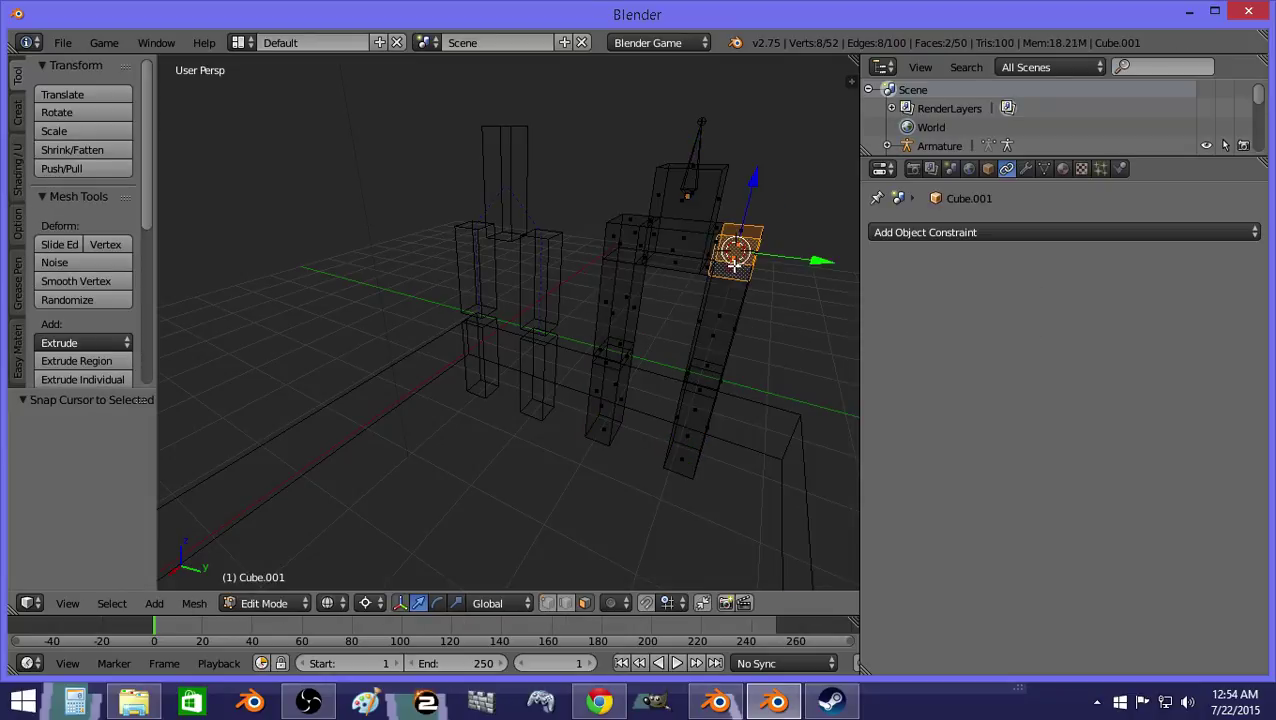
key("Tab")
key("Tab")
right_click(686, 216)
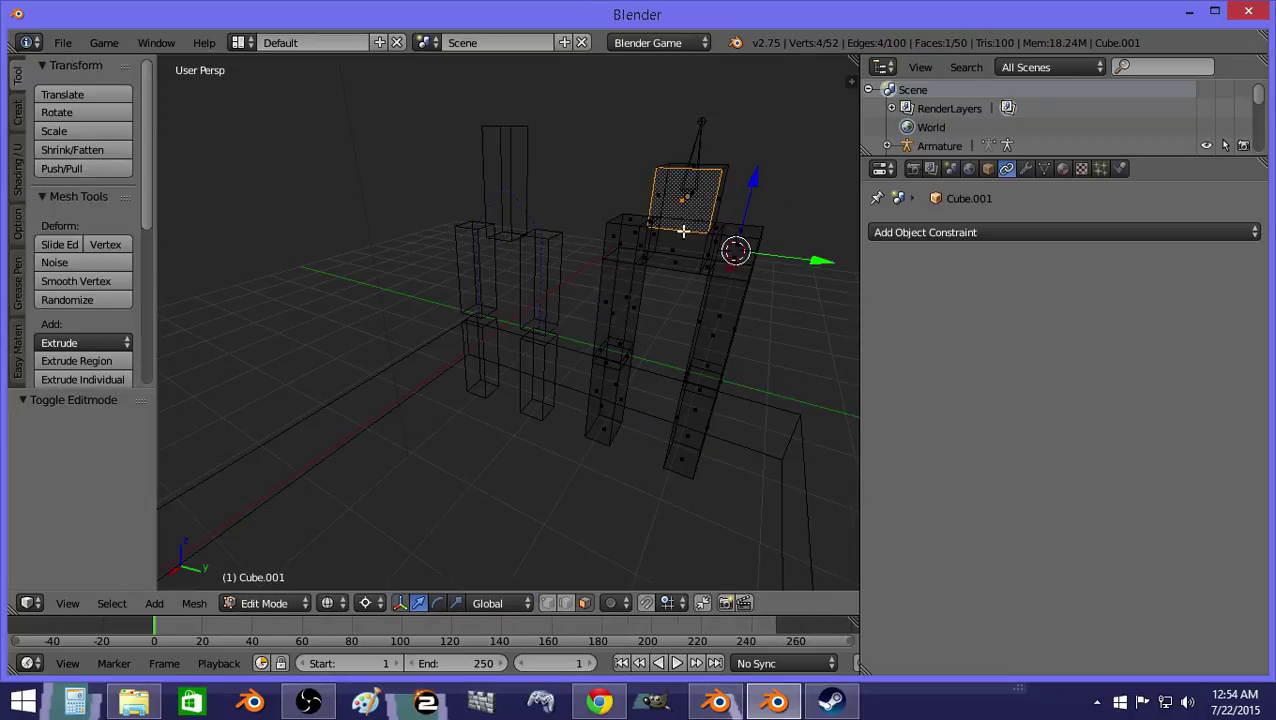
key("a")
key("a")
key("Tab")
Step: Extrude a bone from the armature's base joint and scale its end by 0 along Z, level with the 3D cursor
right_click(698, 197)
key("Tab")
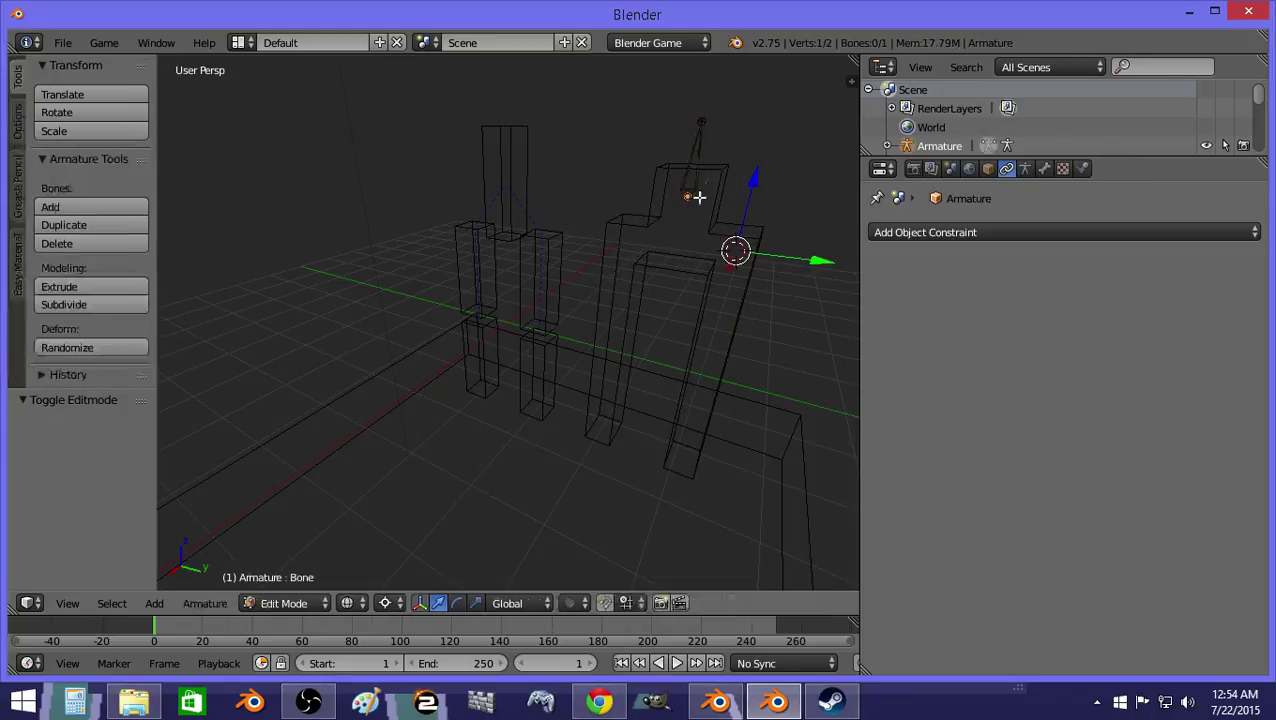
key("e")
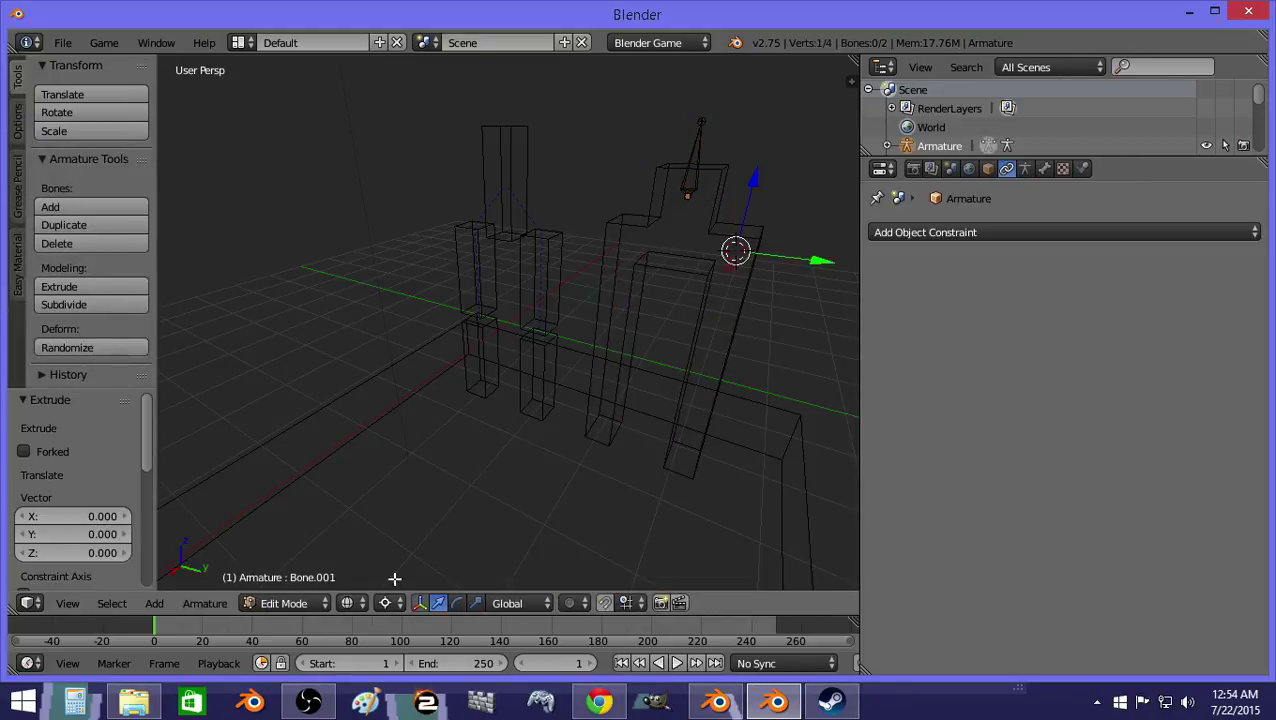
key("s")
key("z")
key("Return")
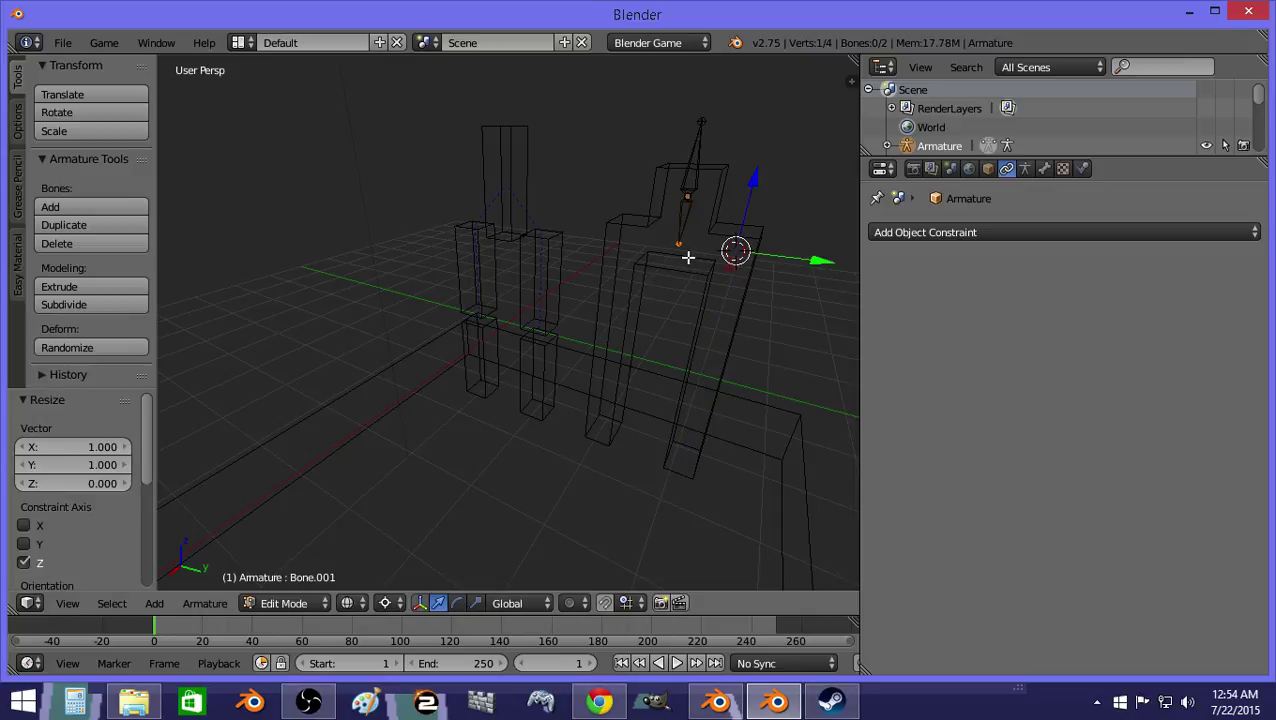
Step: Extrude a bone from the armature's lower joint and scale its end by 0 along Y, onto the 3D cursor
key("e")
right_click(689, 256)
key("s")
key("y")
key("0")
key("Return")
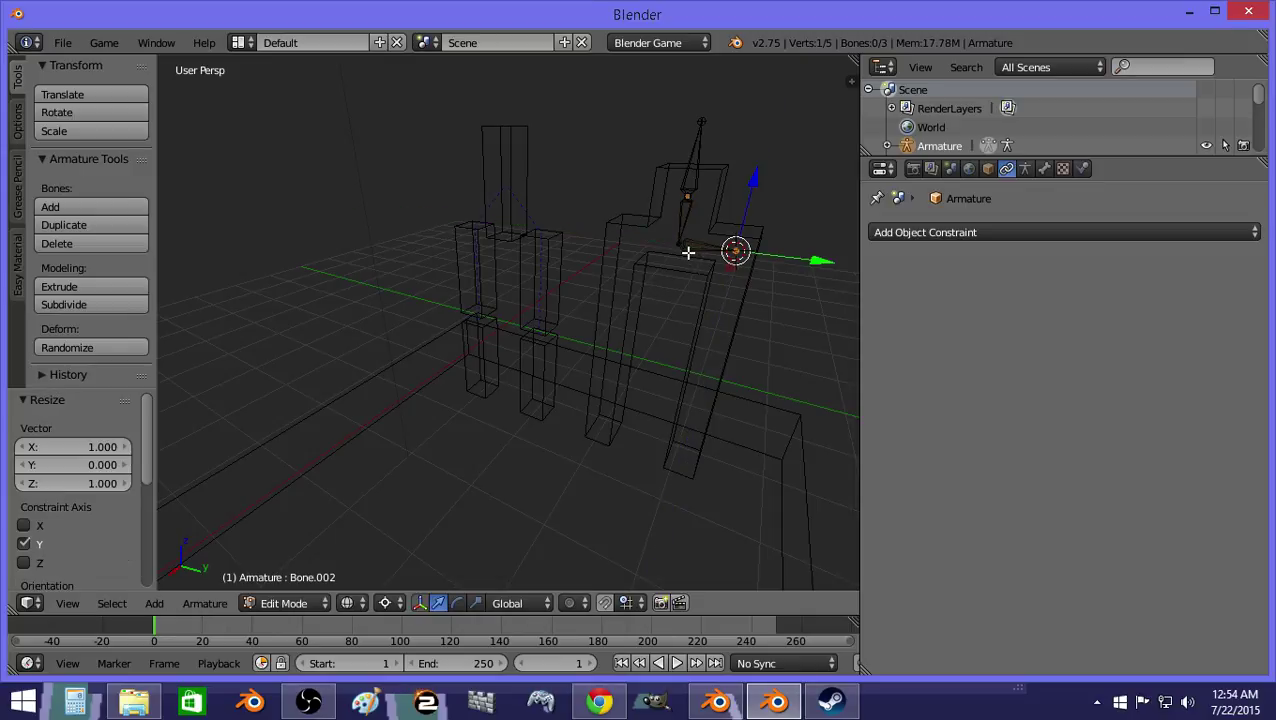
Step: Select two opposite faces of the body mesh's outer hip block on the -Y side and snap the 3D cursor to them
key("Tab")
middle_click_drag(686, 253, 645, 266)
key("Tab")
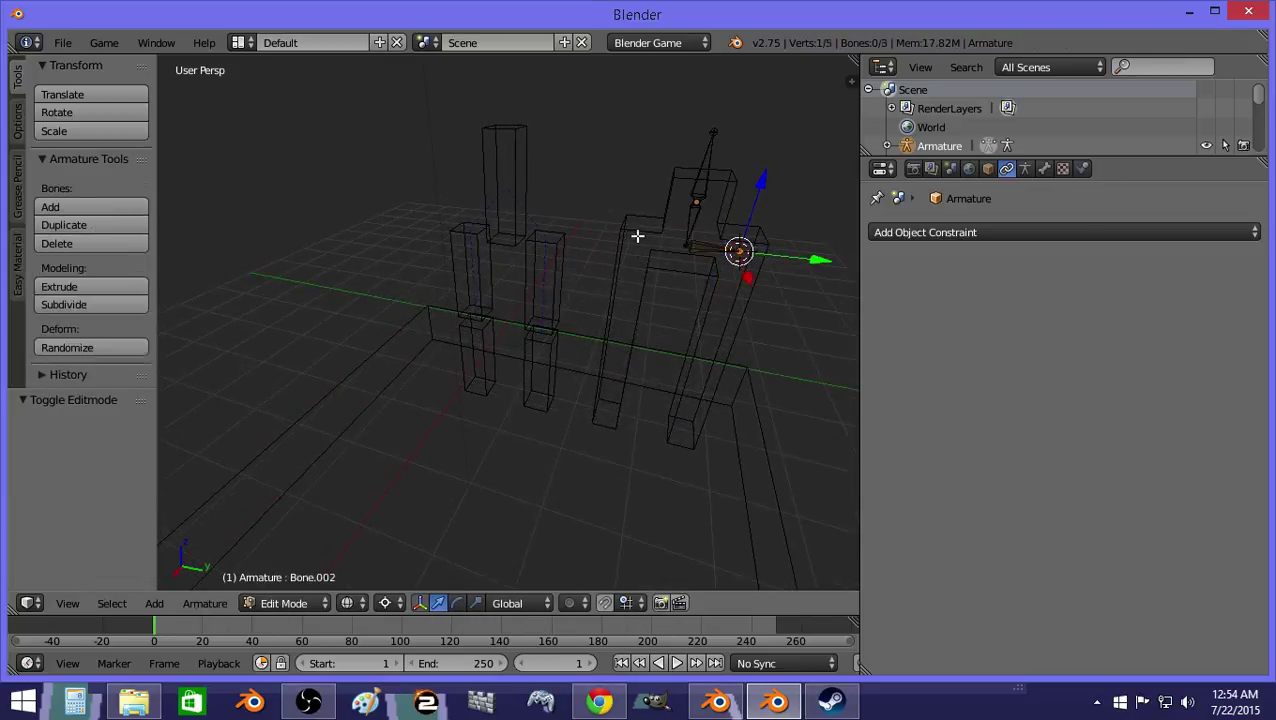
key("Tab")
right_click(637, 240)
key("Tab")
right_click(637, 250)
right_click(637, 225, "shift")
key("shift+s")
left_click(638, 224)
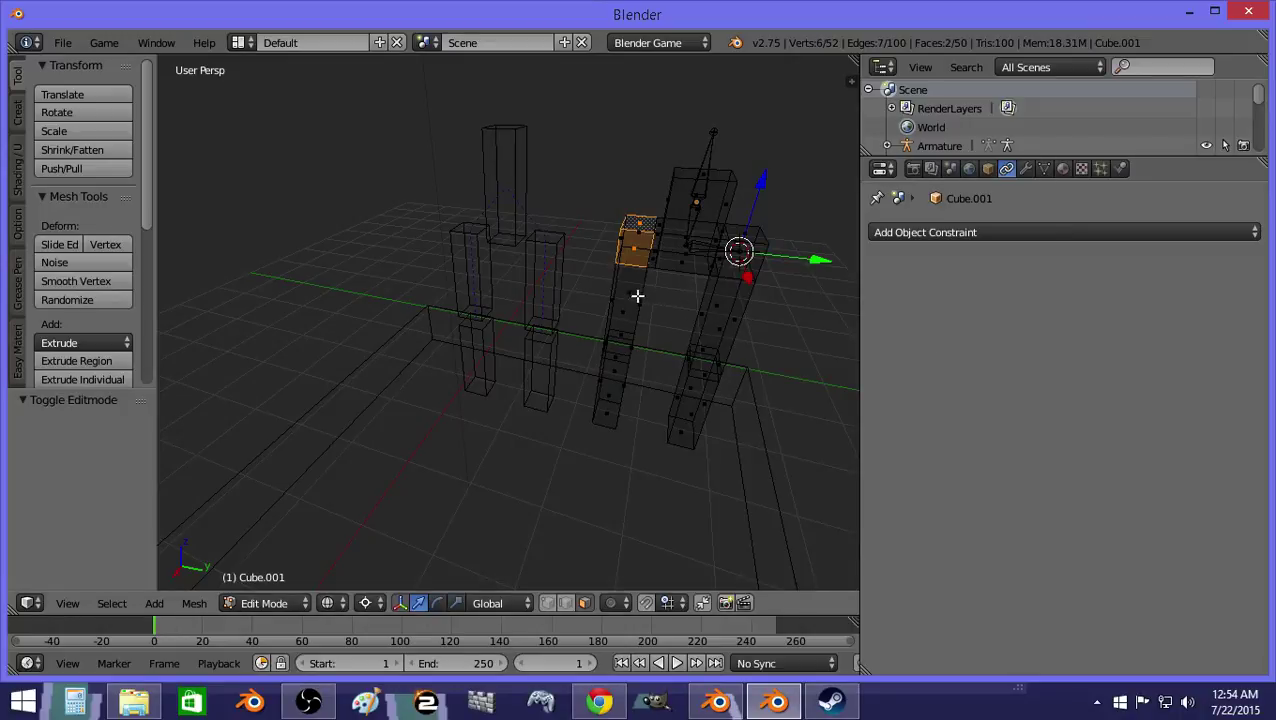
middle_click_drag(636, 296, 573, 292)
key("a")
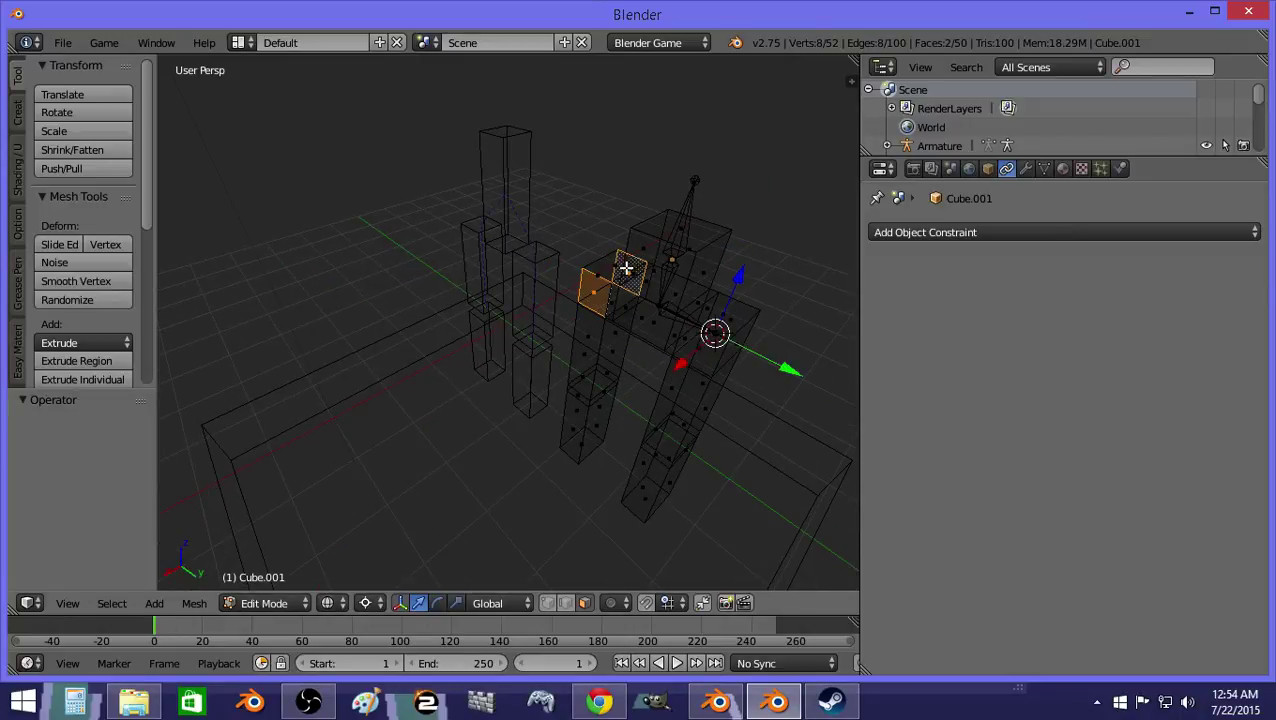
key("shift+s")
left_click(626, 305)
Step: Extrude a bone from the armature's lower joint and snap its end to the 3D cursor in the -Y hip block
key("Tab")
right_click(664, 306)
key("Tab")
right_click(658, 314)
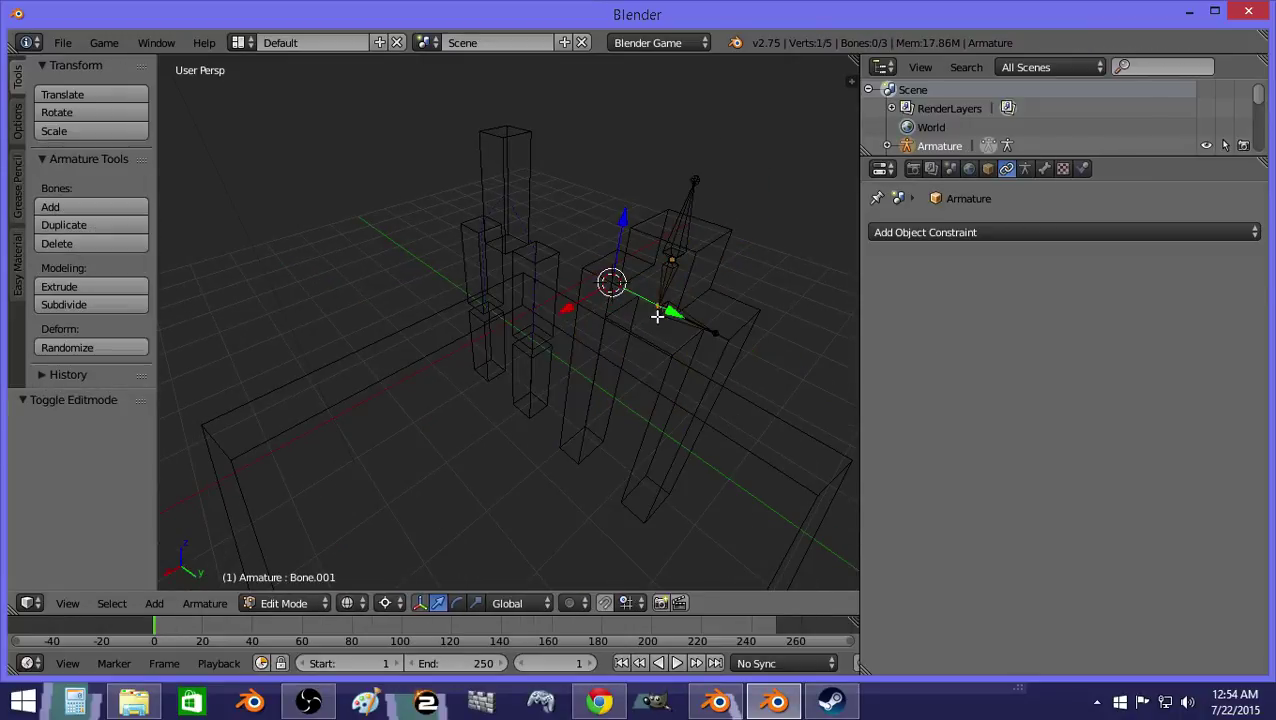
key("e")
right_click(658, 316)
key("shift+s")
left_click(641, 288)
middle_click_drag(641, 288, 732, 276)
key("a")
middle_click_drag(633, 254, 600, 285)
key("Tab")
right_click(546, 335)
key("Tab")
key("shift+s")
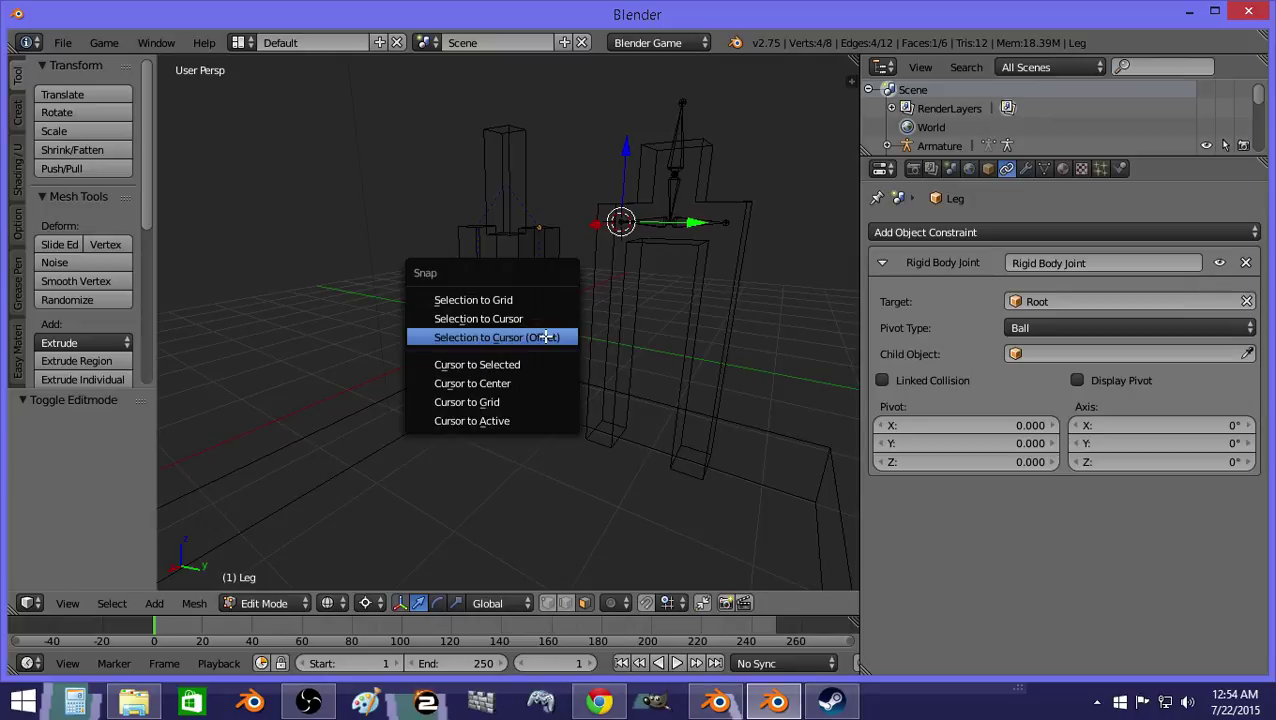
key("Escape")
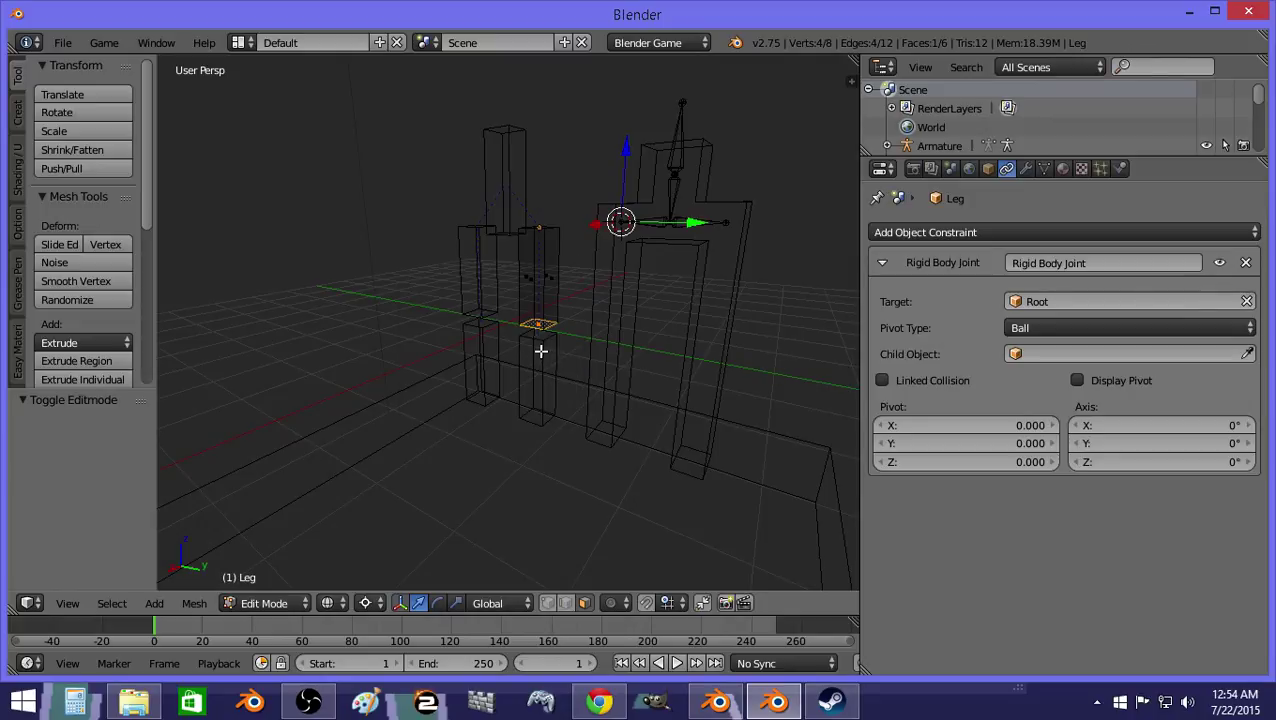
key("Tab")
key("Tab")
key("Tab")
Step: Extrude upper leg bones from both hip joints of the armature, 2.325 units downward along Z
right_click(621, 224)
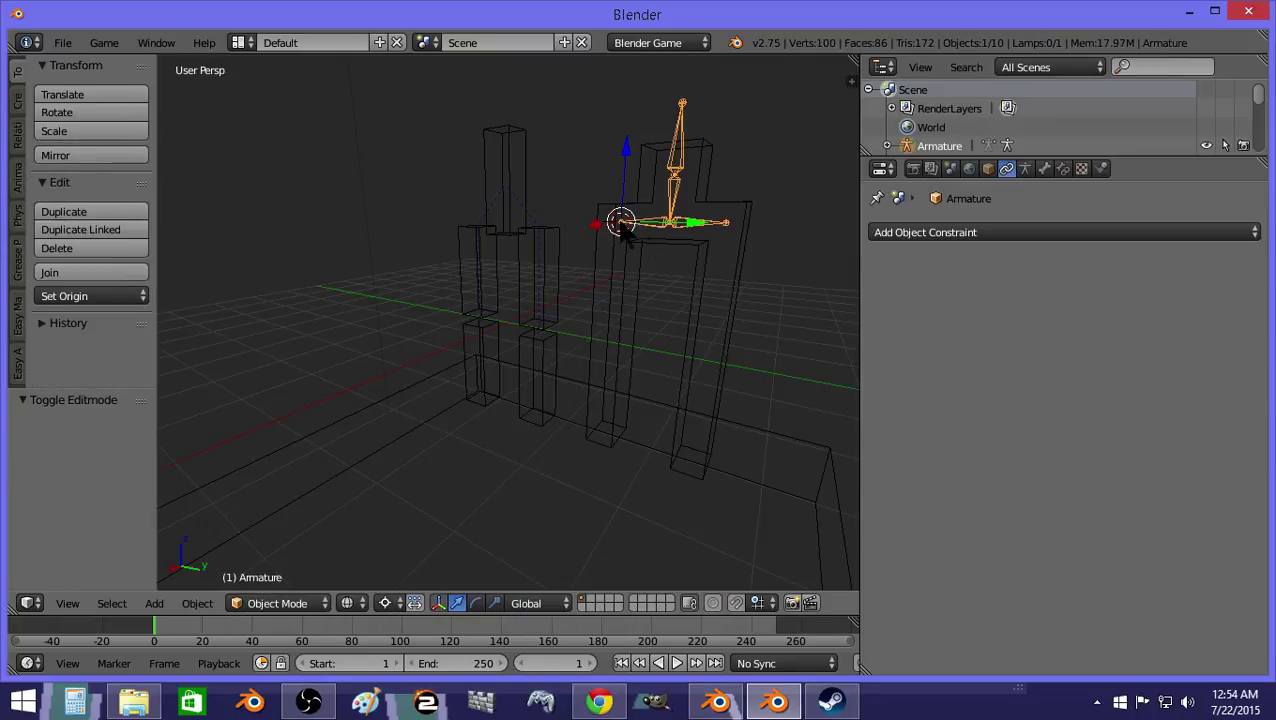
key("Tab")
key("e")
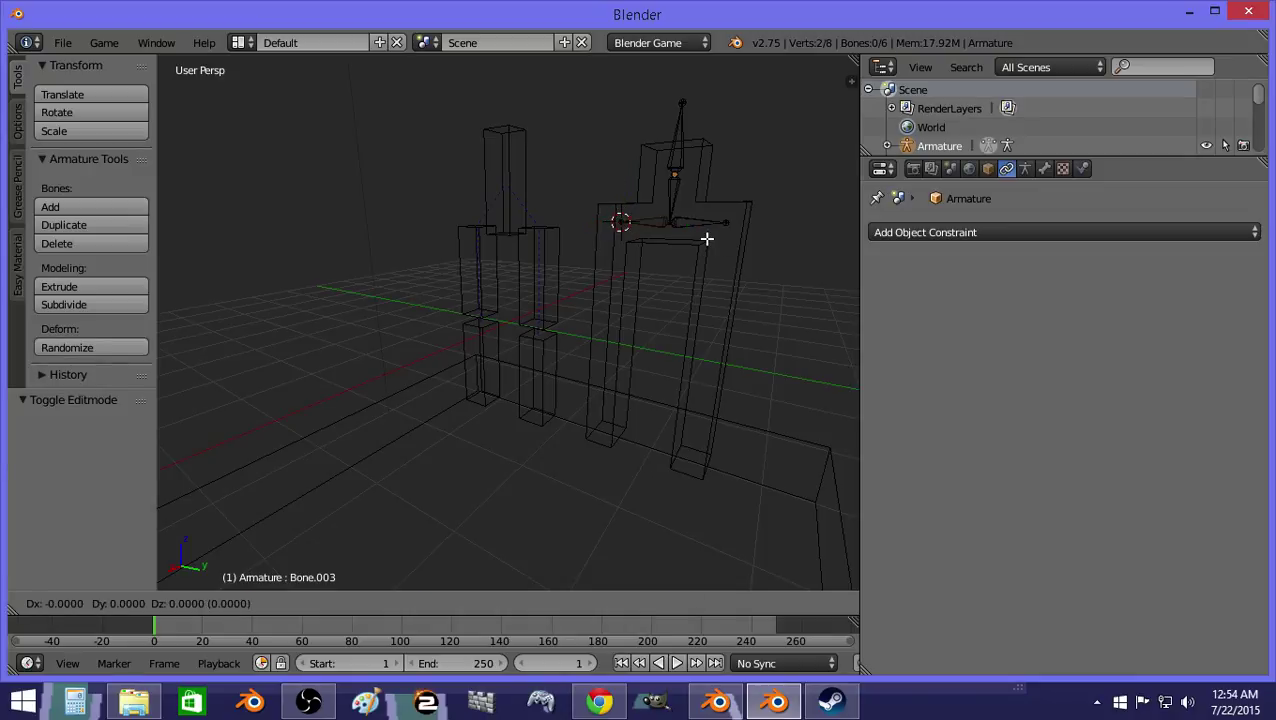
key("z")
left_click(698, 364)
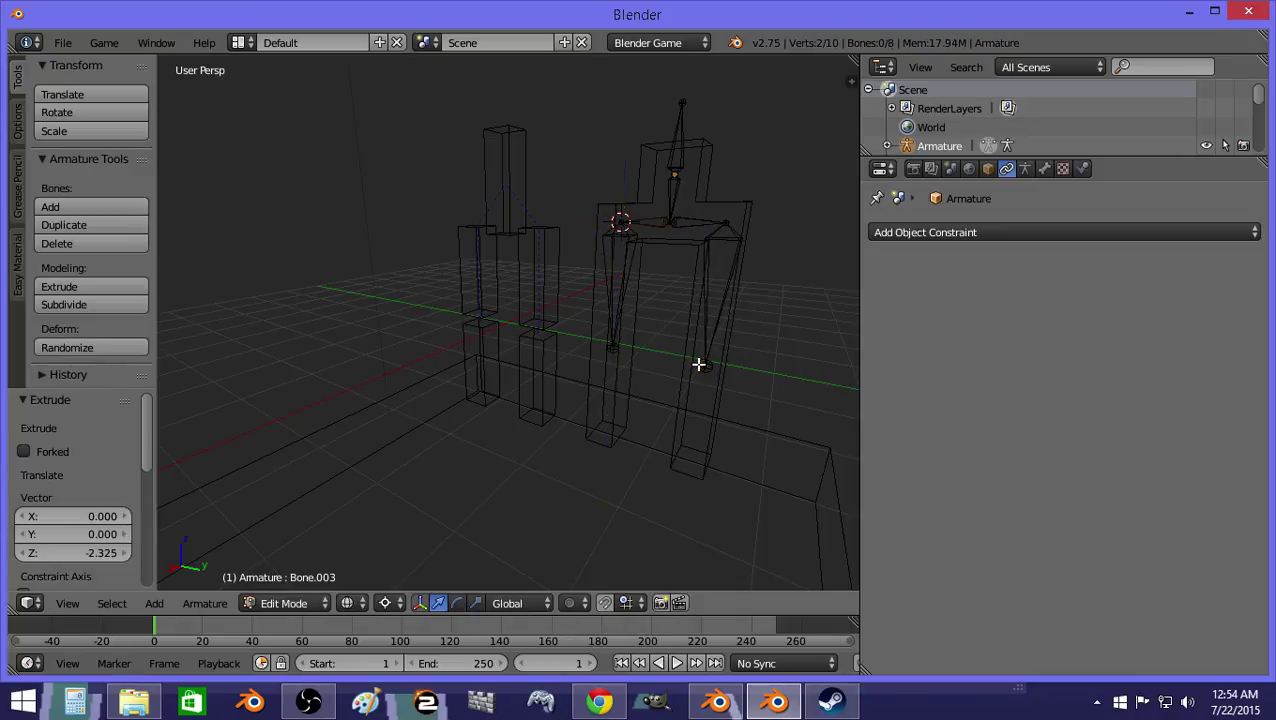
Step: Extrude lower leg bones along Z from both knee joints down to the feet of the body mesh and return to Object Mode
key("e")
key("z")
left_click(692, 464)
key("Tab")
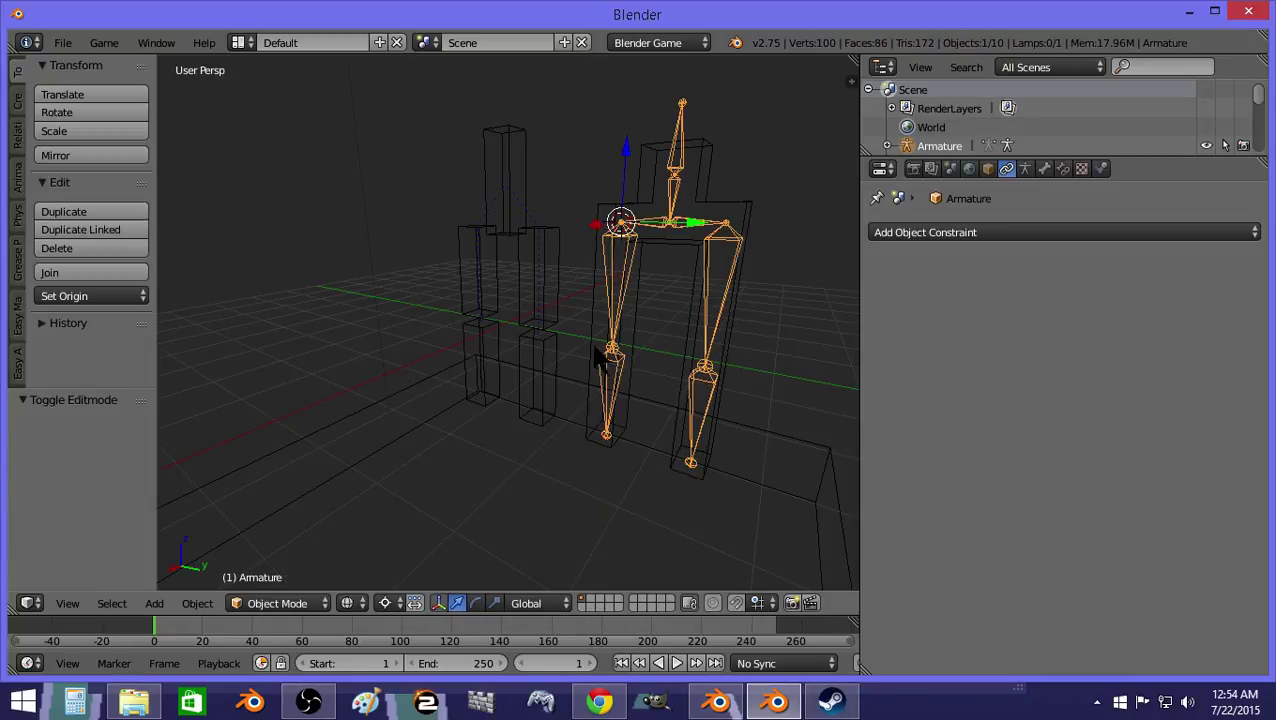
Step: Parent the body mesh to the armature with the Object parent type
key("z")
right_click(666, 240, "shift")
key("z")
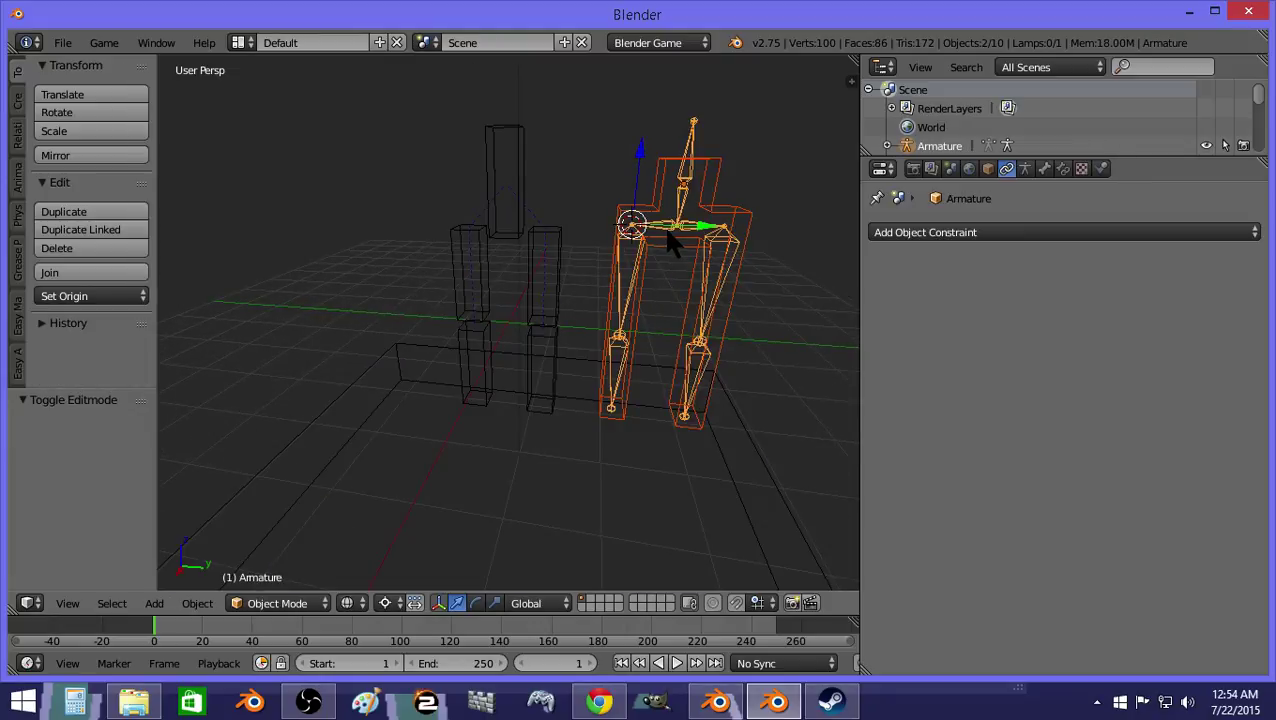
key("ctrl+p")
left_click(669, 237)
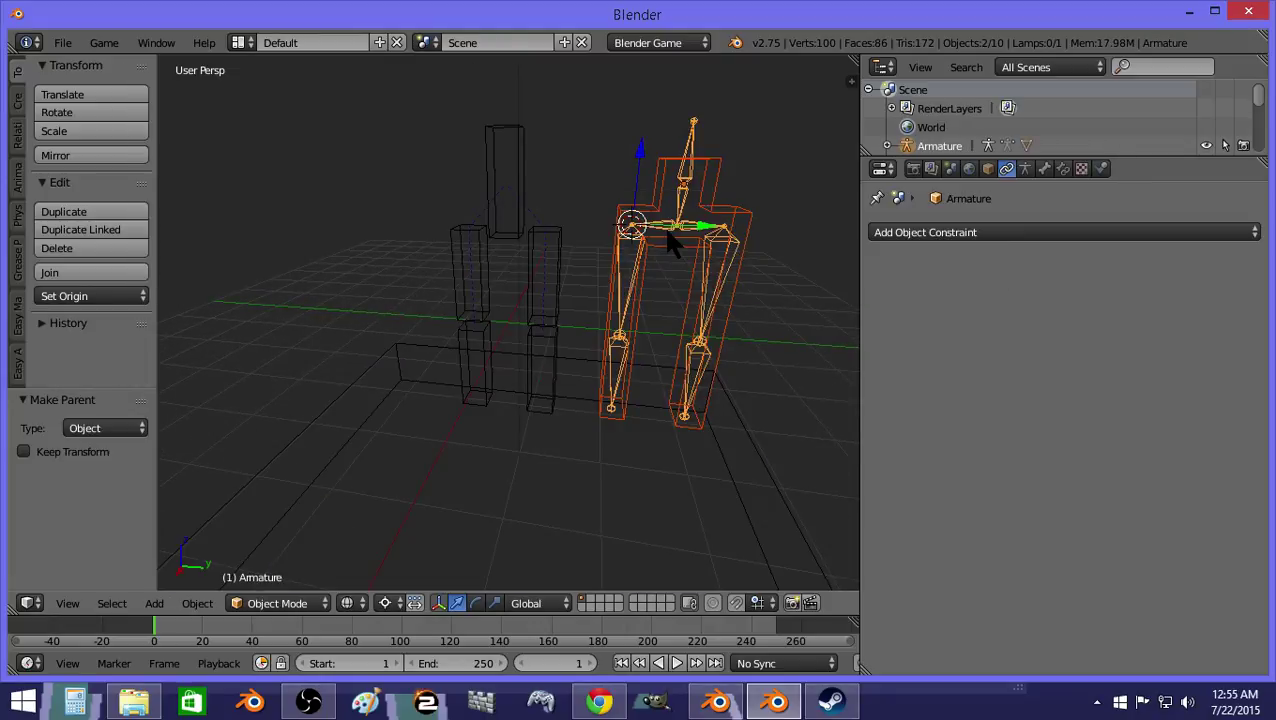
Step: Set the body mesh's physics type to No Collision
key("a")
right_click(672, 228)
right_click(746, 210)
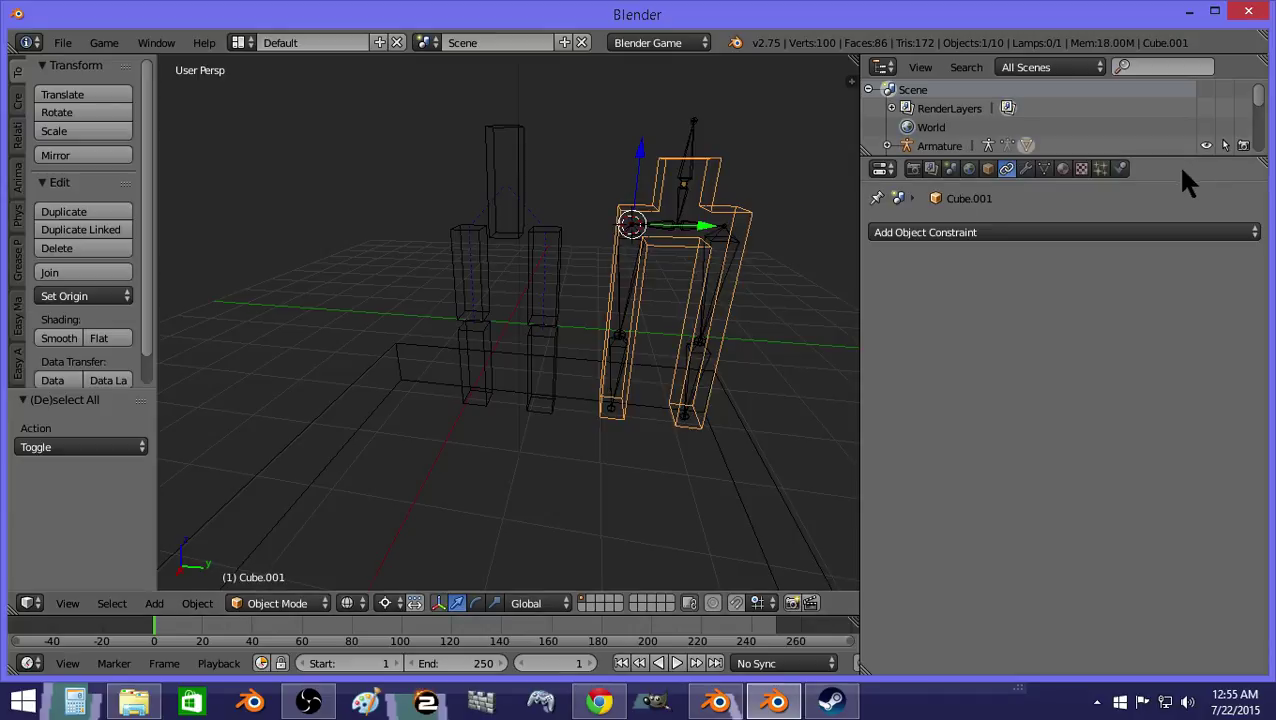
left_click(1119, 168)
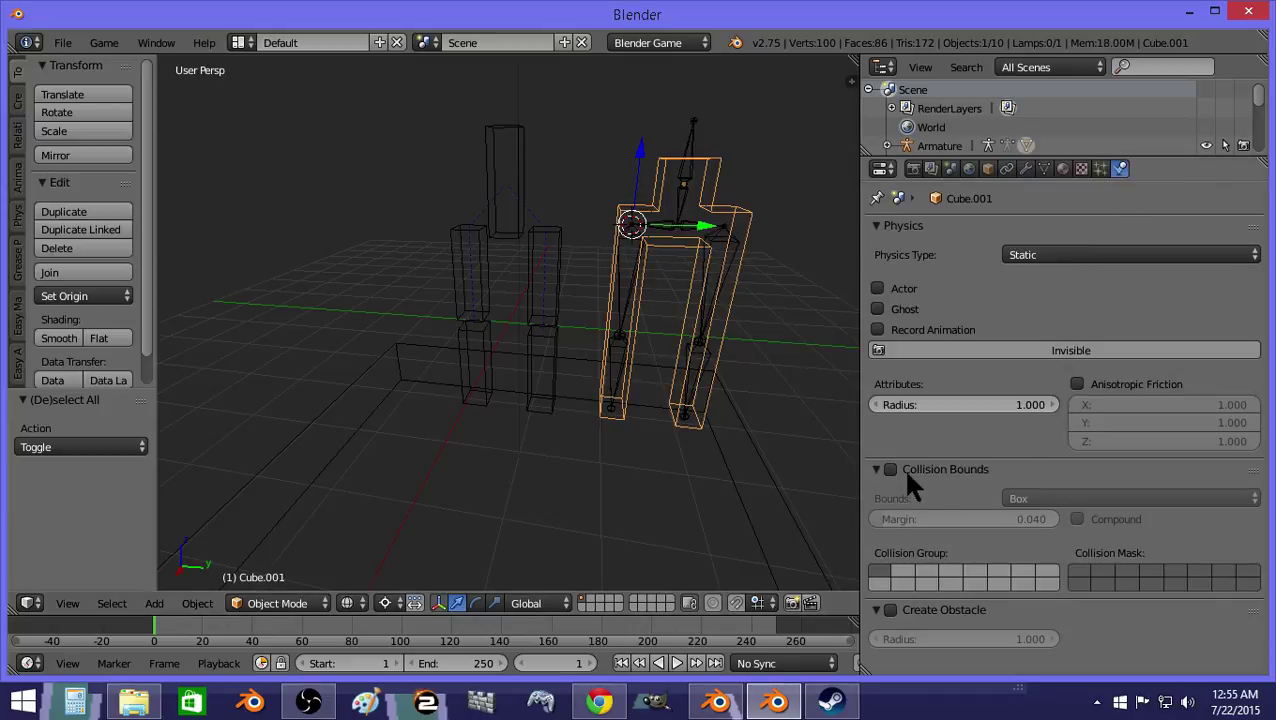
left_click(1059, 254)
left_click(1056, 277)
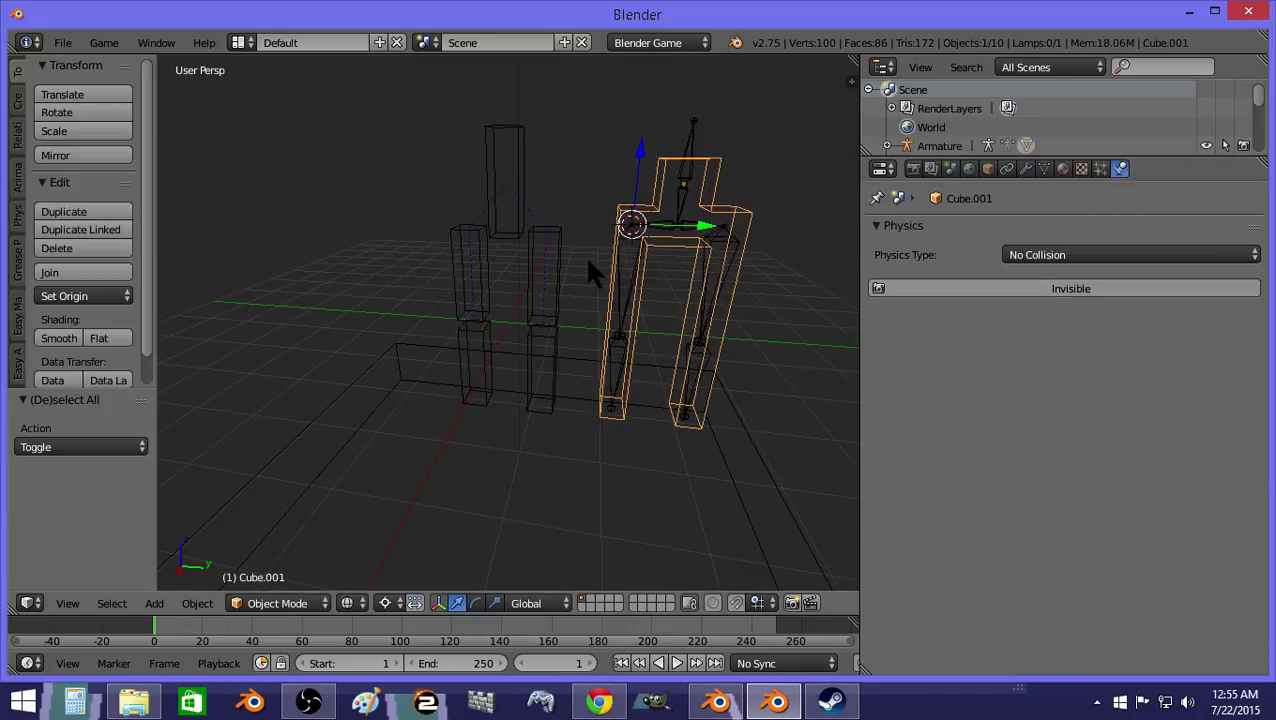
Step: Show the scene in solid shading and make the Root block and the upper leg block on the +Y side invisible in physics
key("a")
right_click(528, 198)
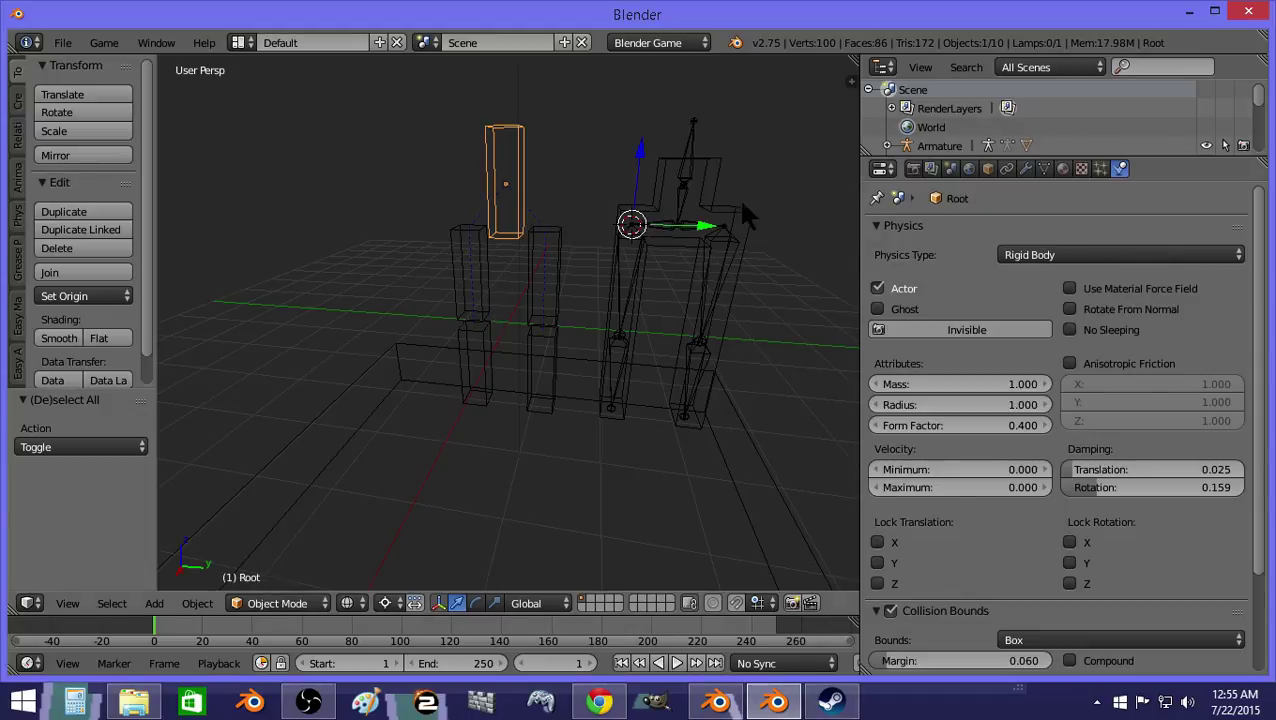
scroll(671, 216, "up", 1)
middle_click_drag(677, 217, 722, 162)
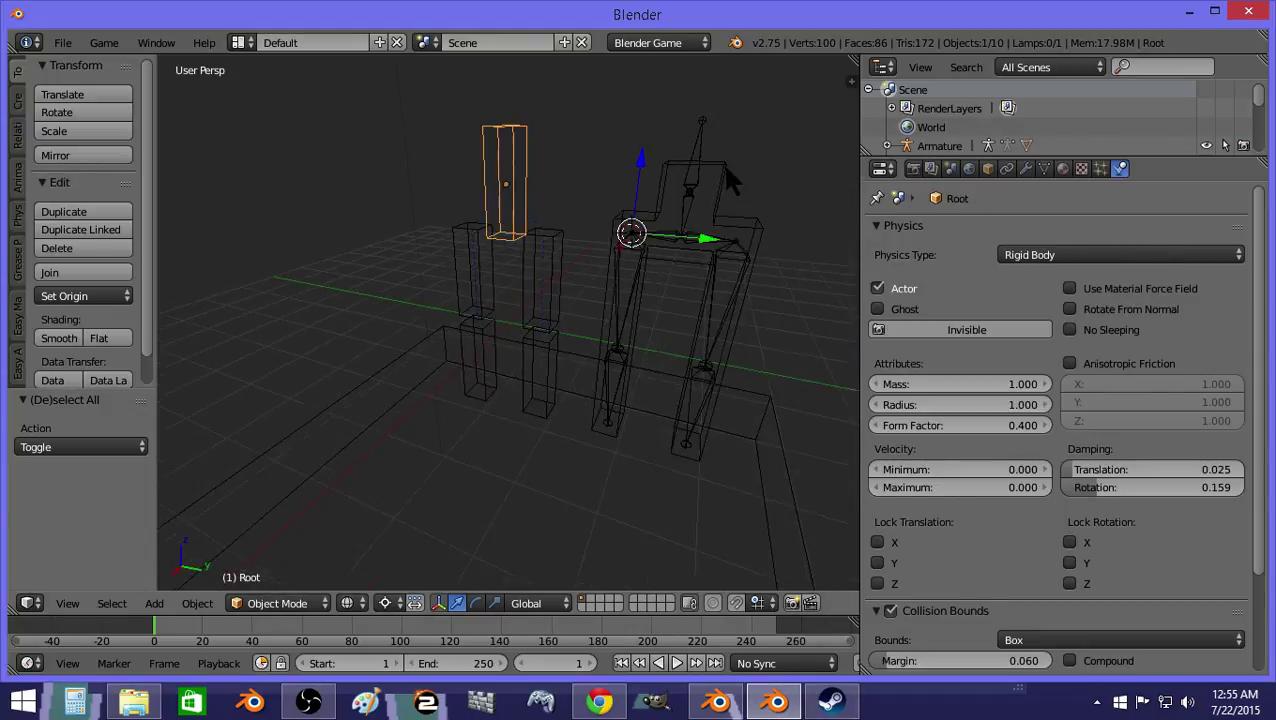
right_click(688, 188)
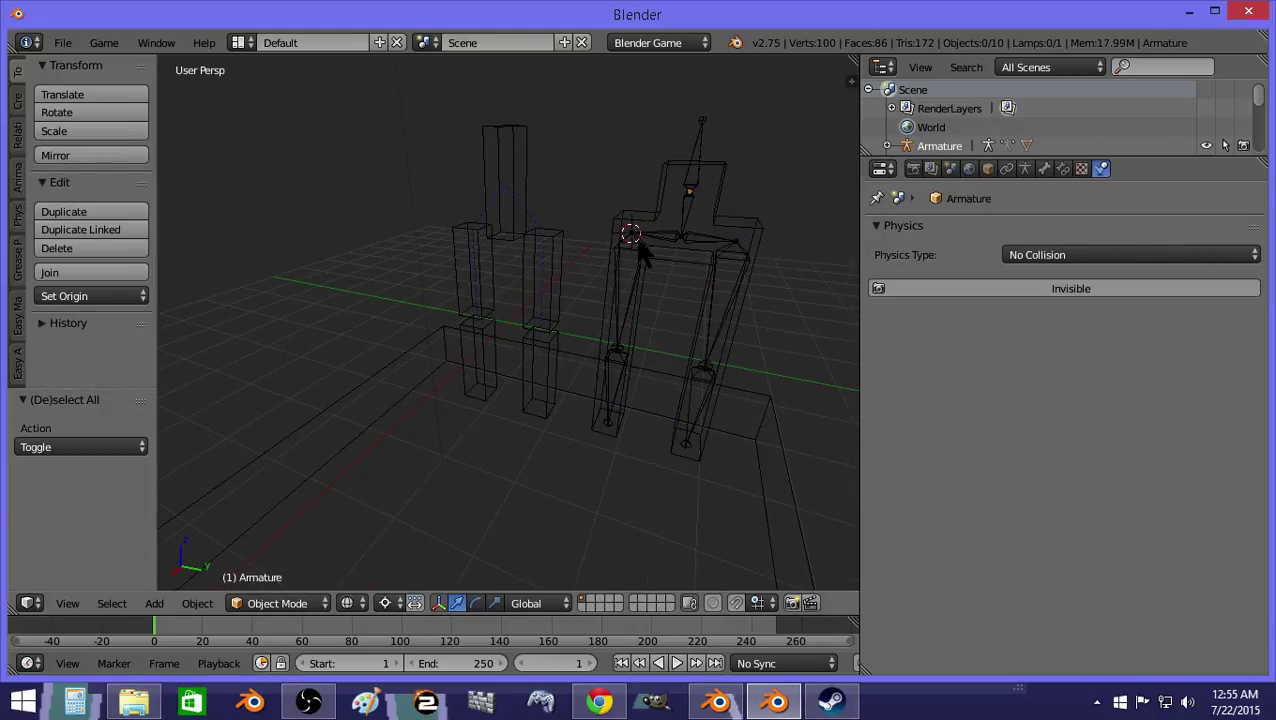
key("z")
right_click(513, 208)
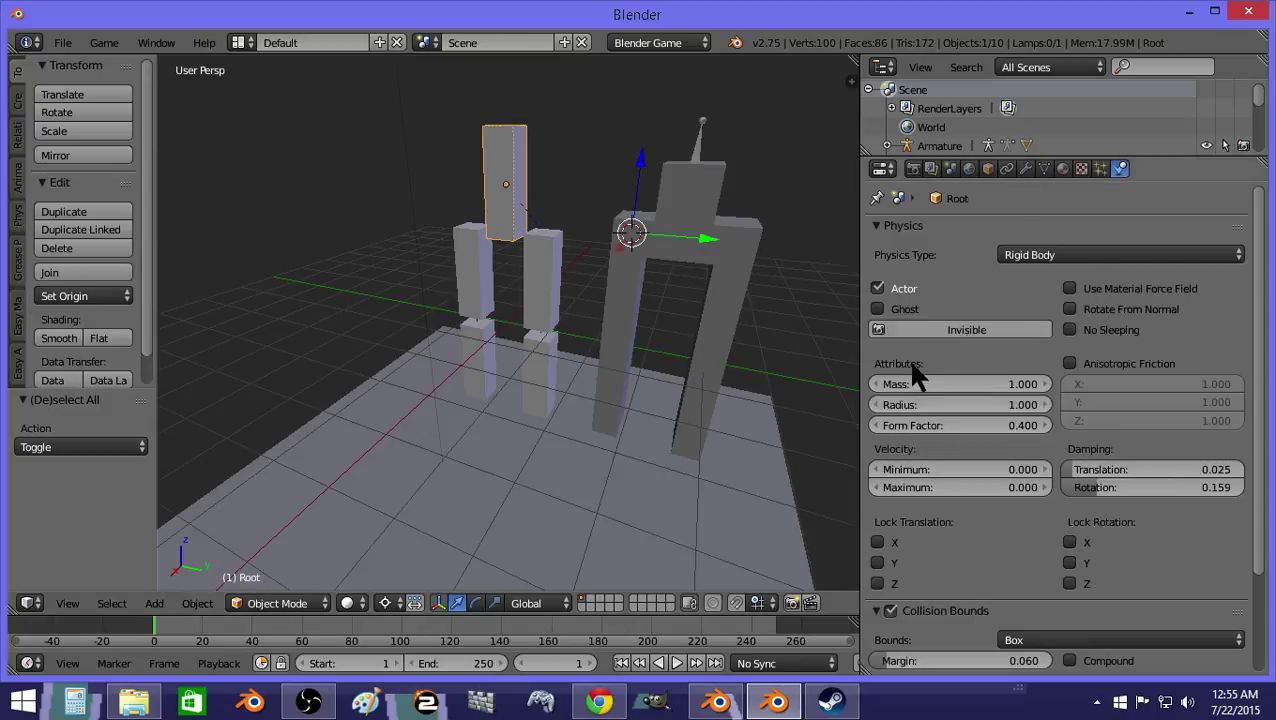
right_click(556, 275)
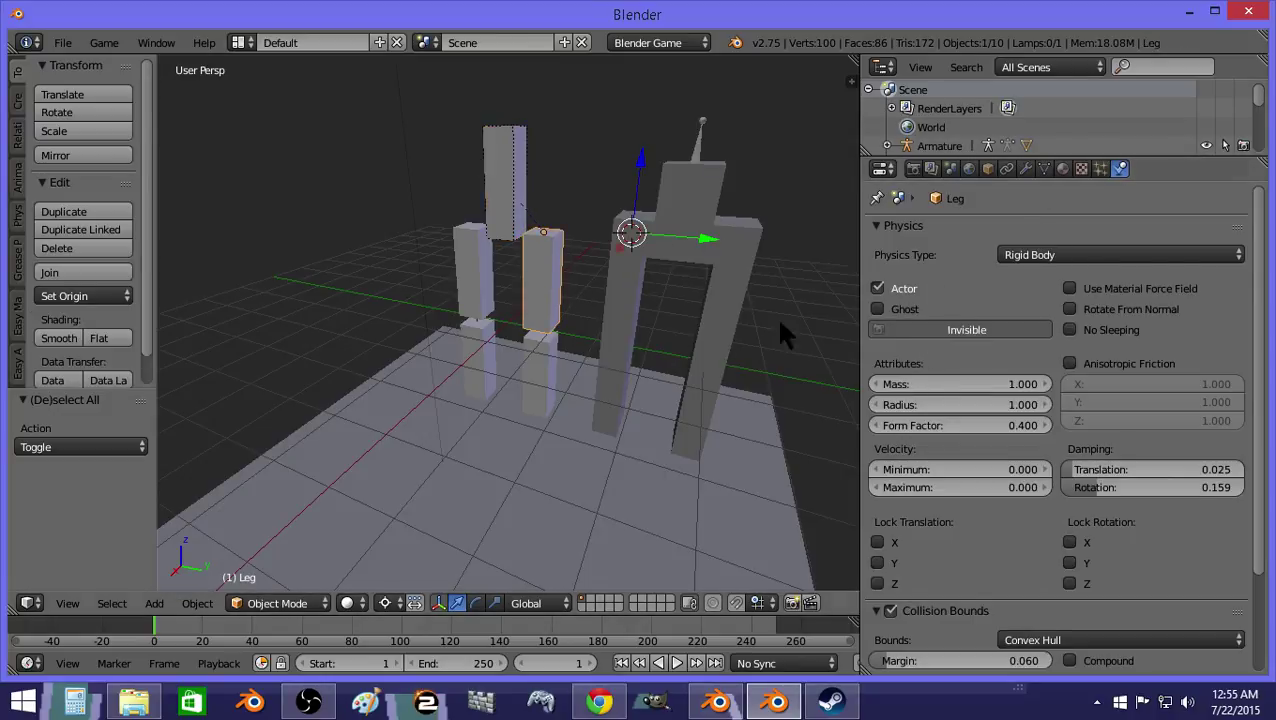
Step: Make the upper leg block on the -Y side and both lower leg blocks invisible in physics
right_click(478, 255)
left_click(976, 329)
right_click(545, 364)
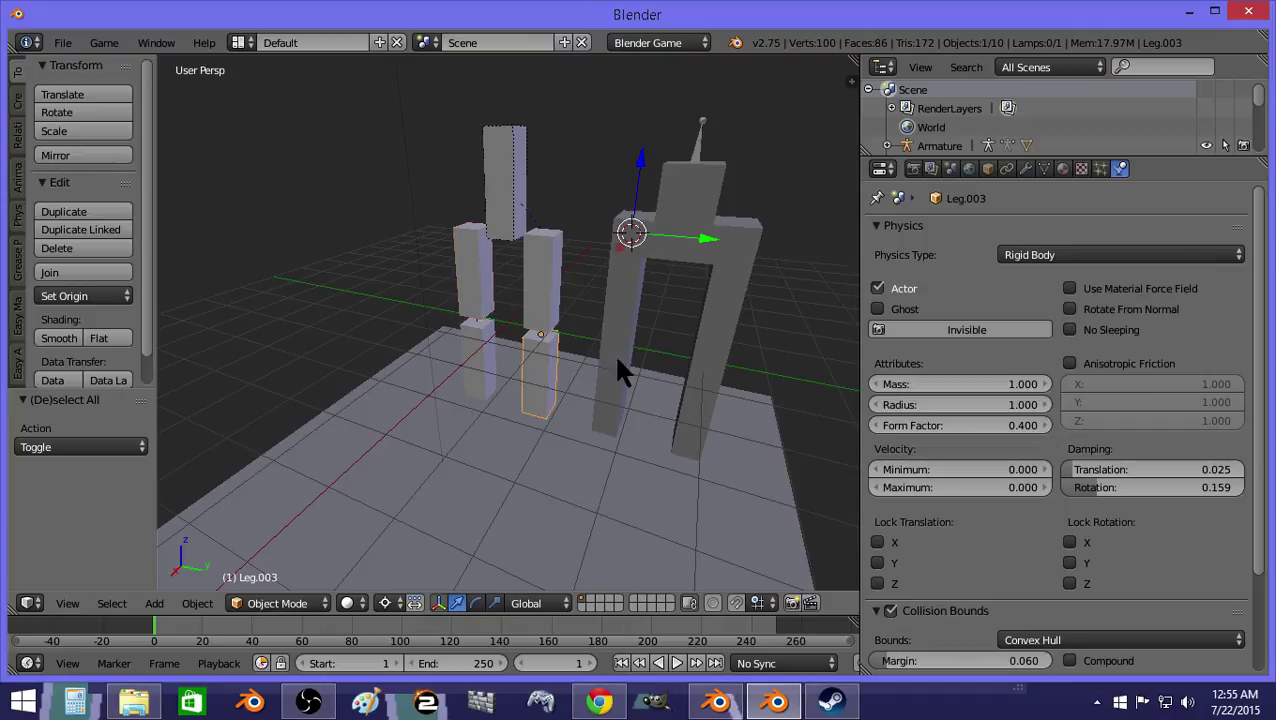
right_click(472, 352)
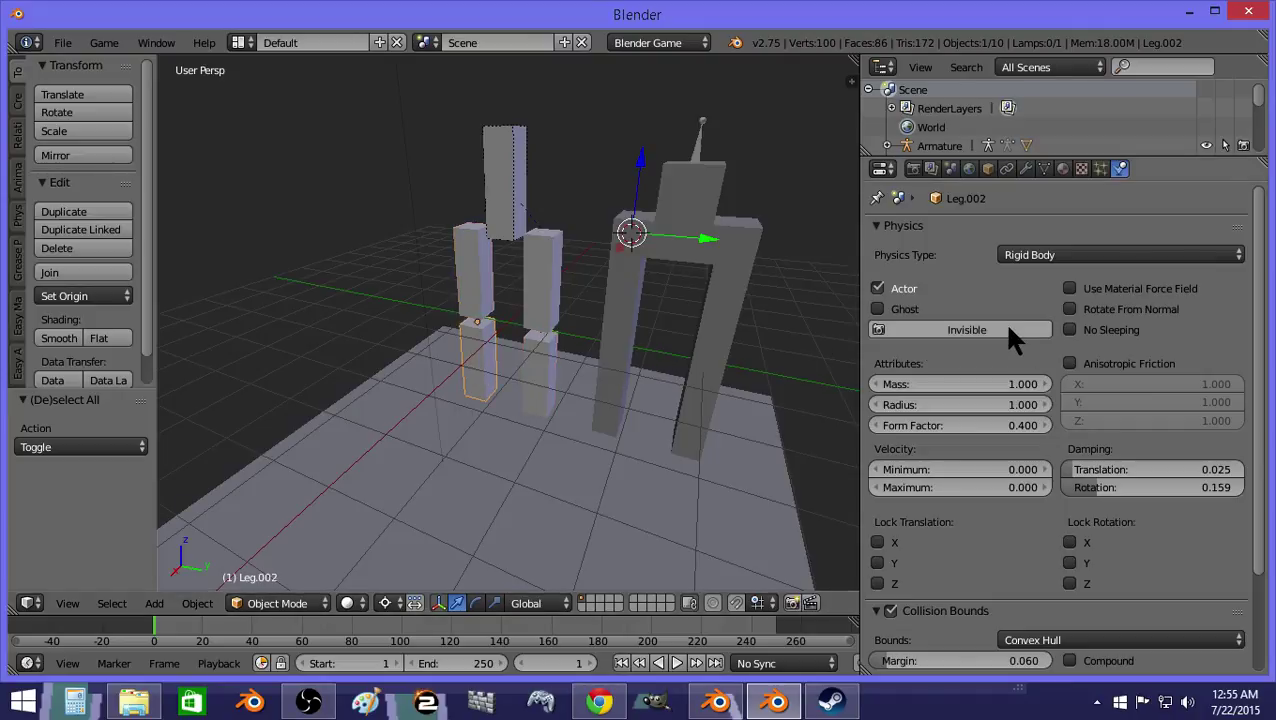
key("a")
Step: Snap the 3D cursor to the Root block, and snap the armature with its body mesh to the cursor
right_click(522, 210)
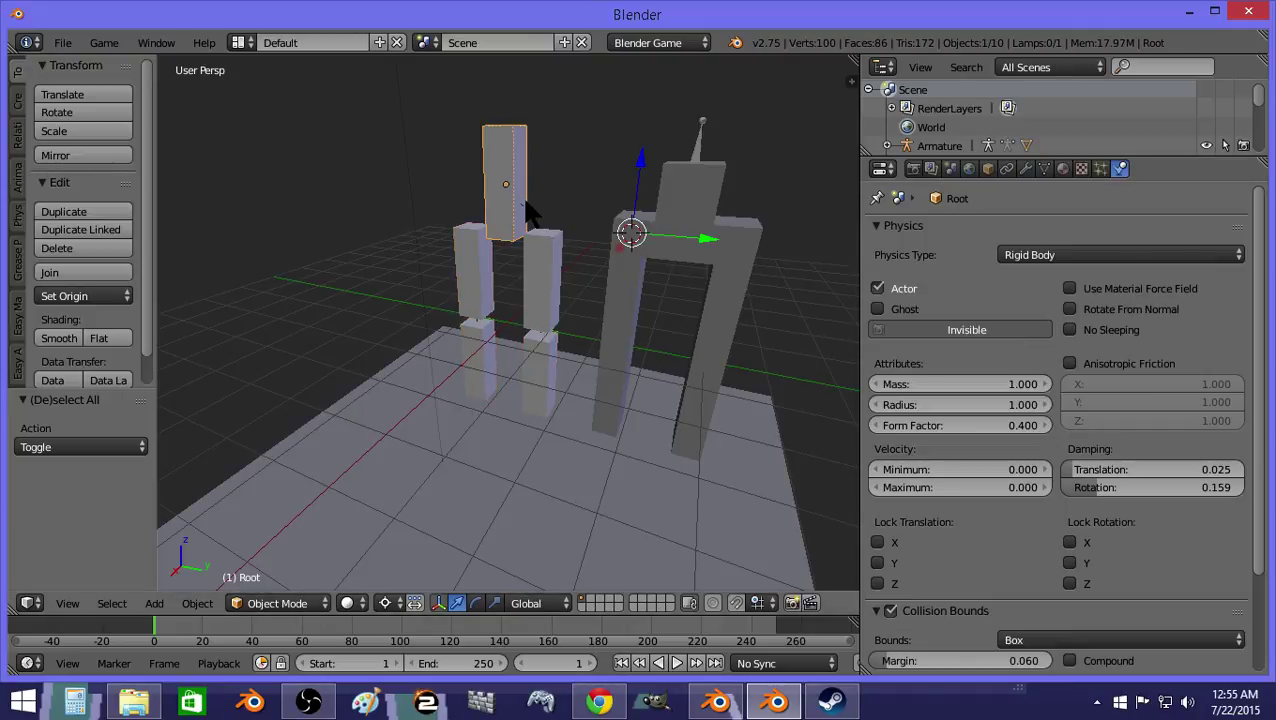
key("shift+s")
left_click(480, 225)
right_click(690, 140)
key("shift+s")
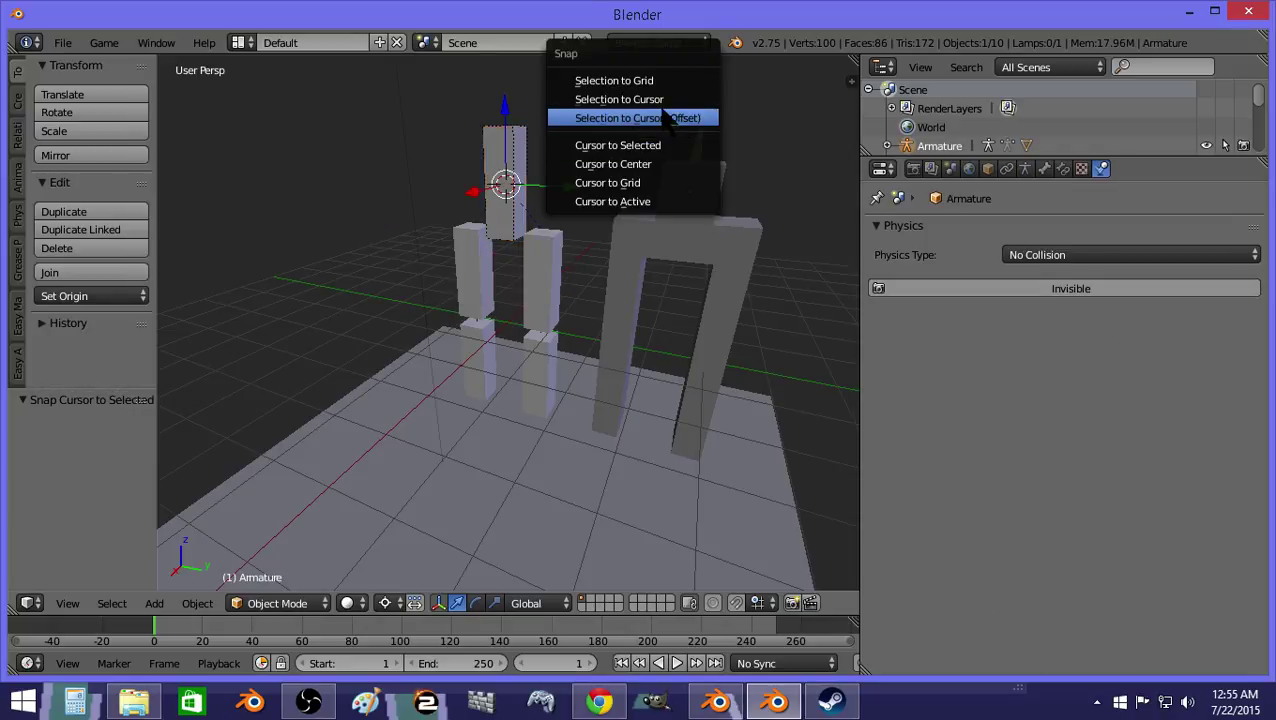
left_click(640, 100)
Step: Show the scene in wireframe and switch the armature to Pose Mode
middle_click_drag(523, 185, 566, 228)
scroll(615, 210, "up", 4)
key("z")
scroll(603, 212, "down", 1)
left_click(288, 602)
left_click(295, 536)
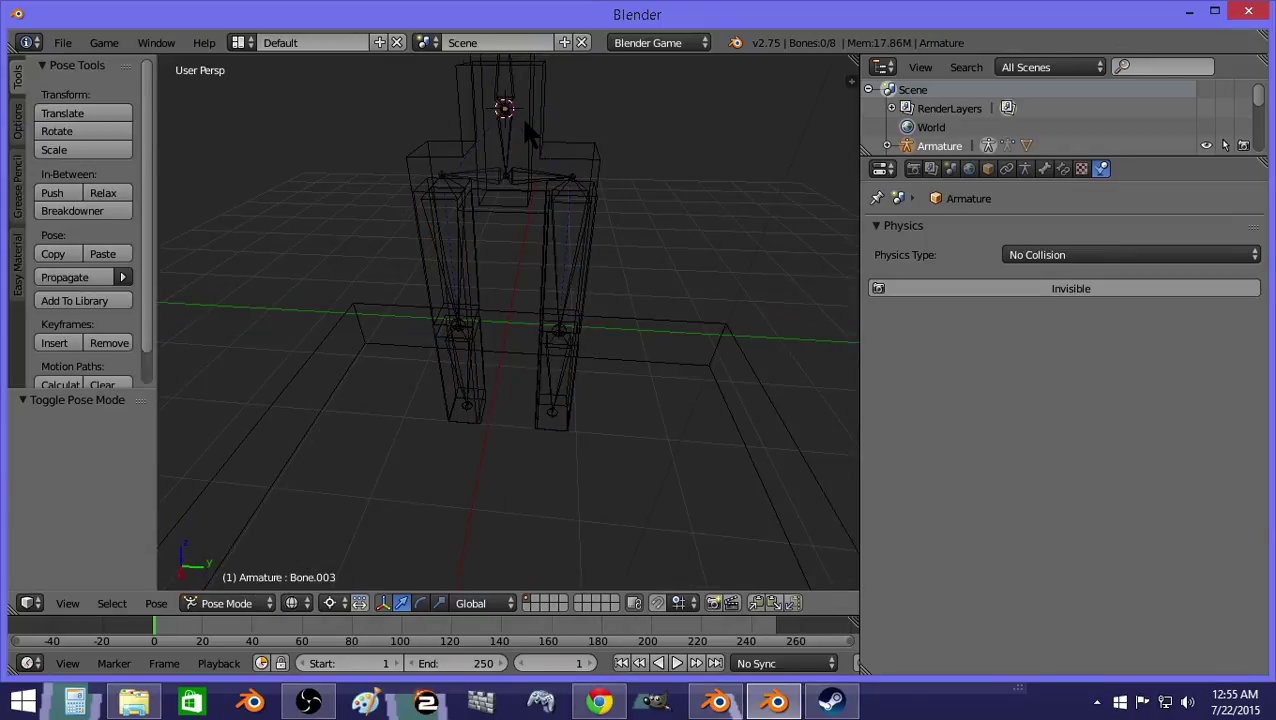
Step: Select the upper leg bone on the -Y side and open the list of bone constraints that can be added
scroll(530, 138, "down", 1)
middle_click_drag(508, 188, 557, 204)
scroll(522, 186, "up", 1)
middle_click_drag(508, 166, 498, 196)
right_click(459, 205)
left_click(1063, 168)
left_click(1054, 232)
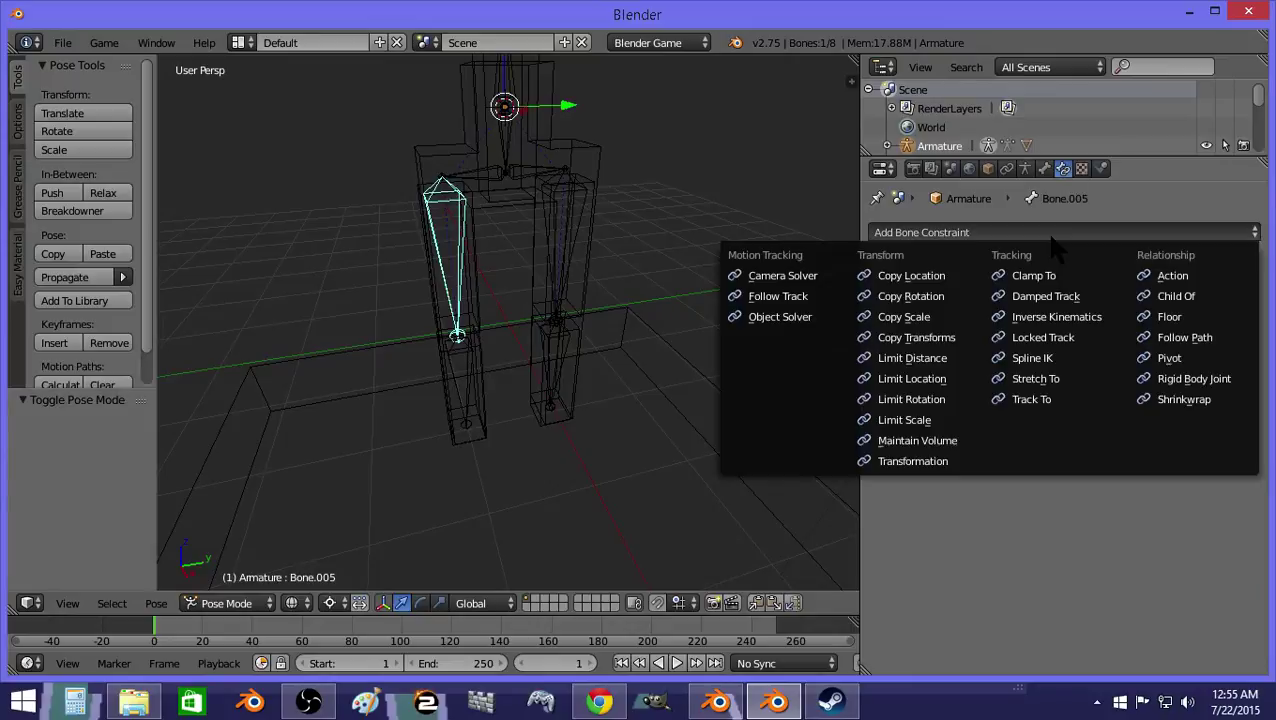
Step: Snap the 3D cursor to the upper leg bone on the -Y side and set the transform orientation to Local
right_click(471, 270)
middle_click_drag(483, 290, 582, 311)
key("shift+s")
left_click(472, 373)
right_click(478, 288)
key("ctrl+Tab")
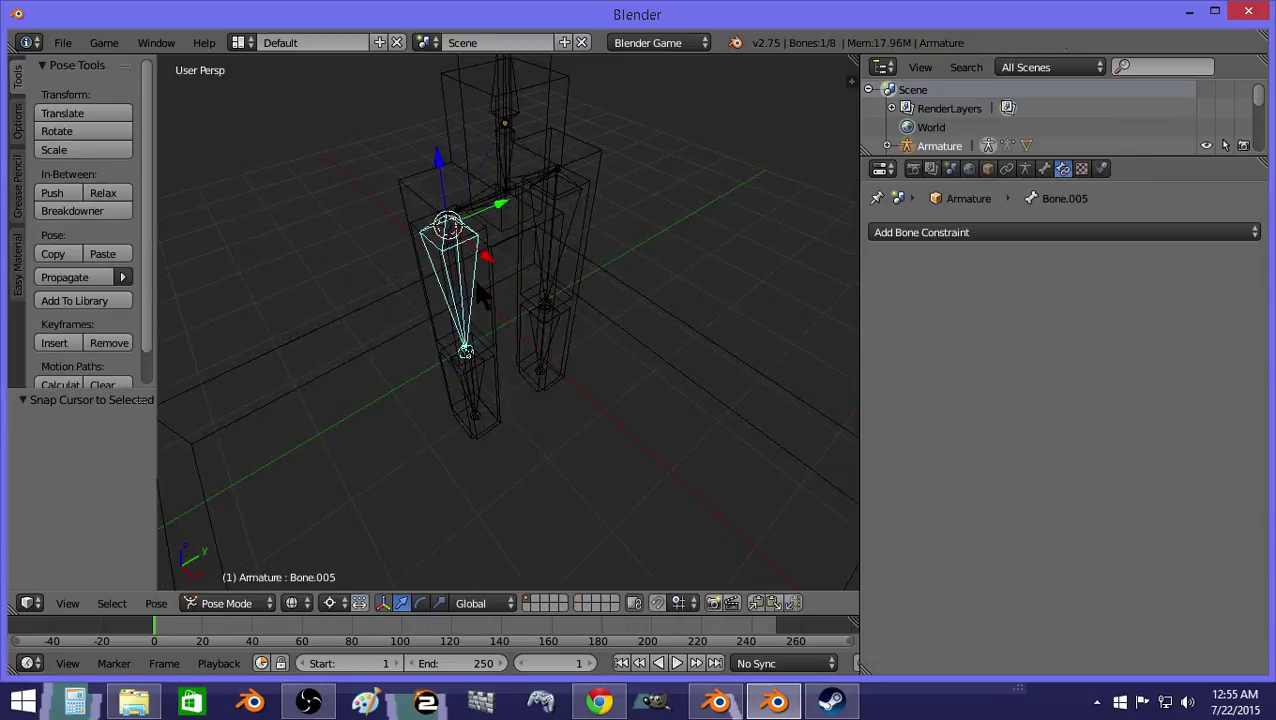
left_click(462, 606)
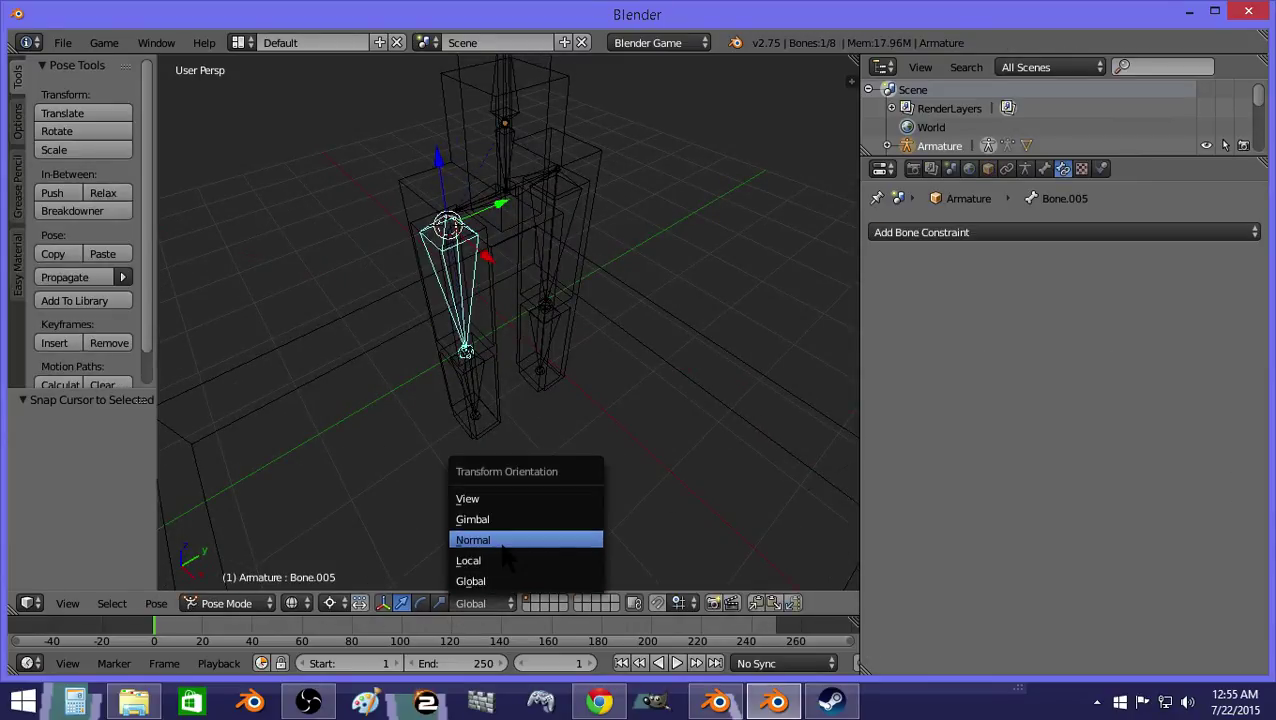
left_click(470, 561)
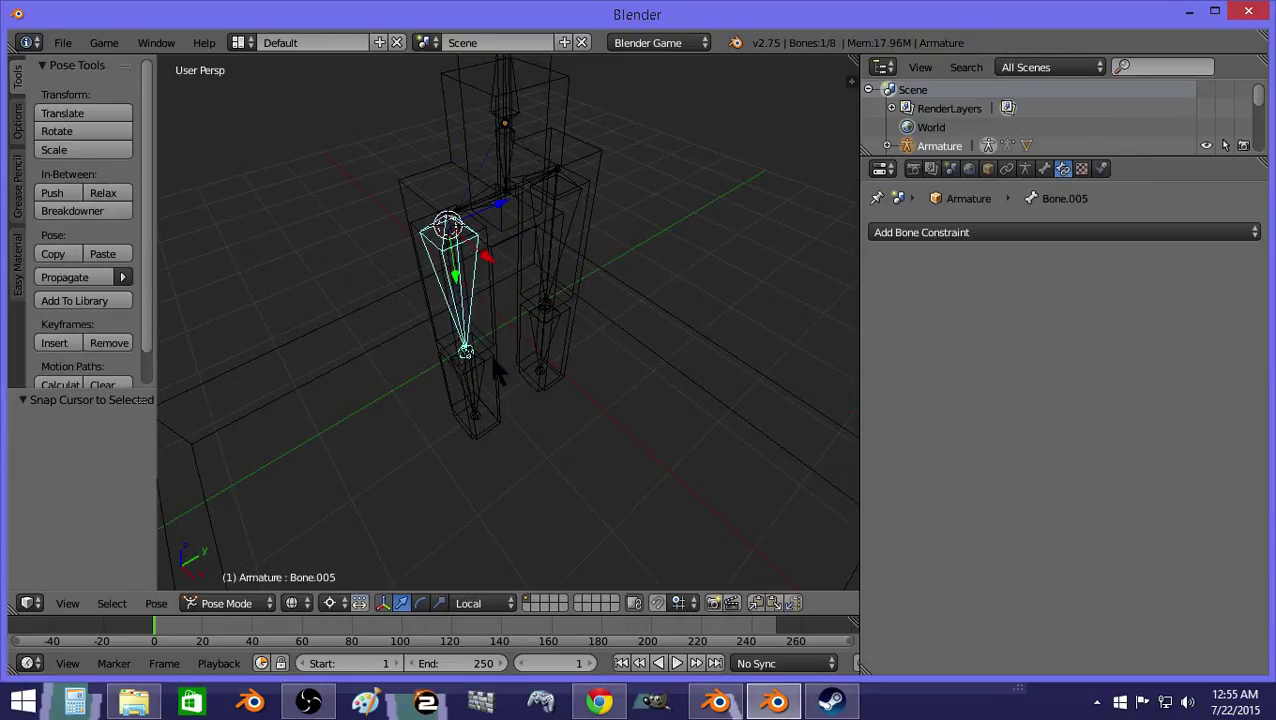
Step: Rotate the mesh of the Leg.001 block 90° about the X axis in Edit Mode
middle_click_drag(493, 359, 484, 319)
scroll(484, 319, "up", 4)
scroll(484, 319, "down", 3)
right_click(475, 265)
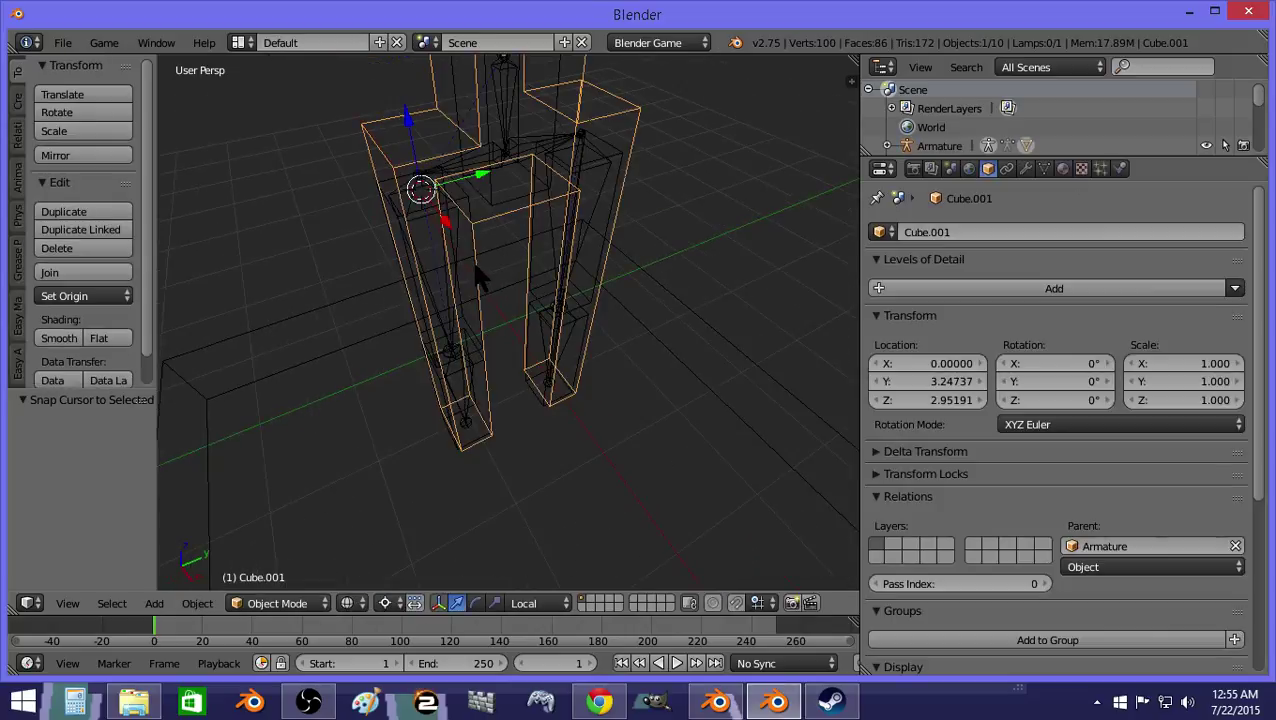
right_click(478, 268)
key("Tab")
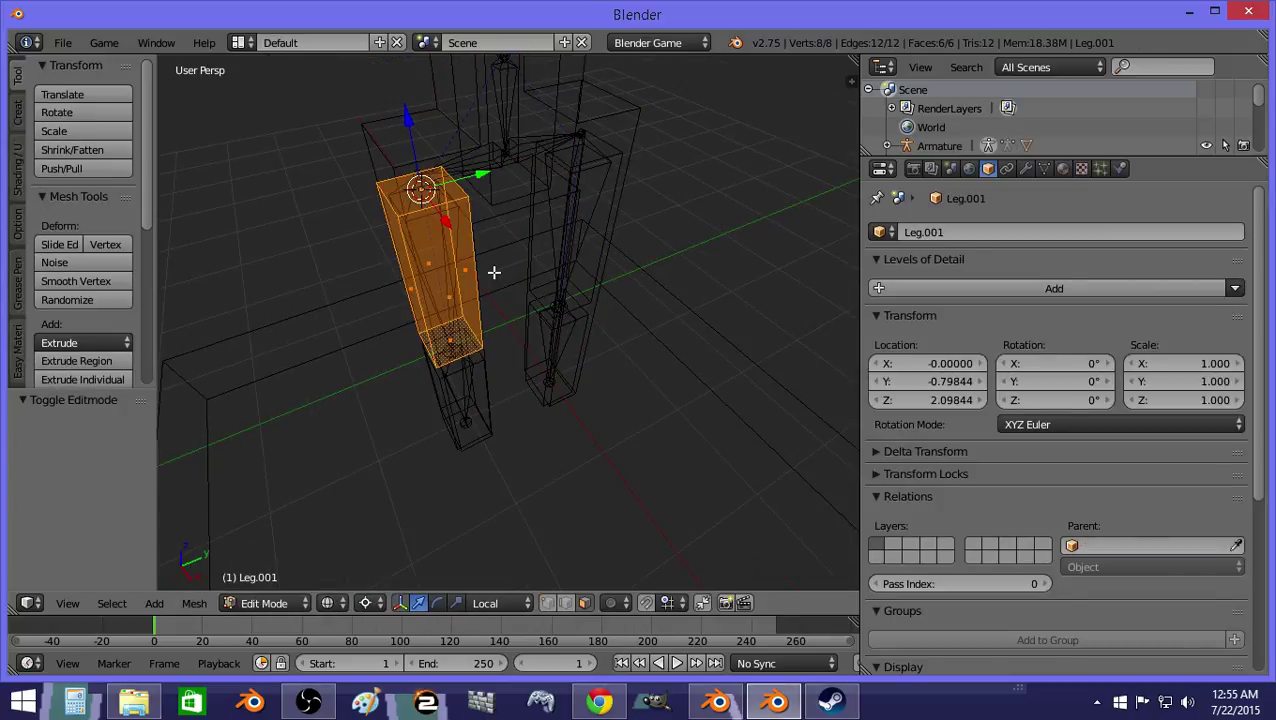
key("r")
key("x")
key("9")
key("0")
key("Return")
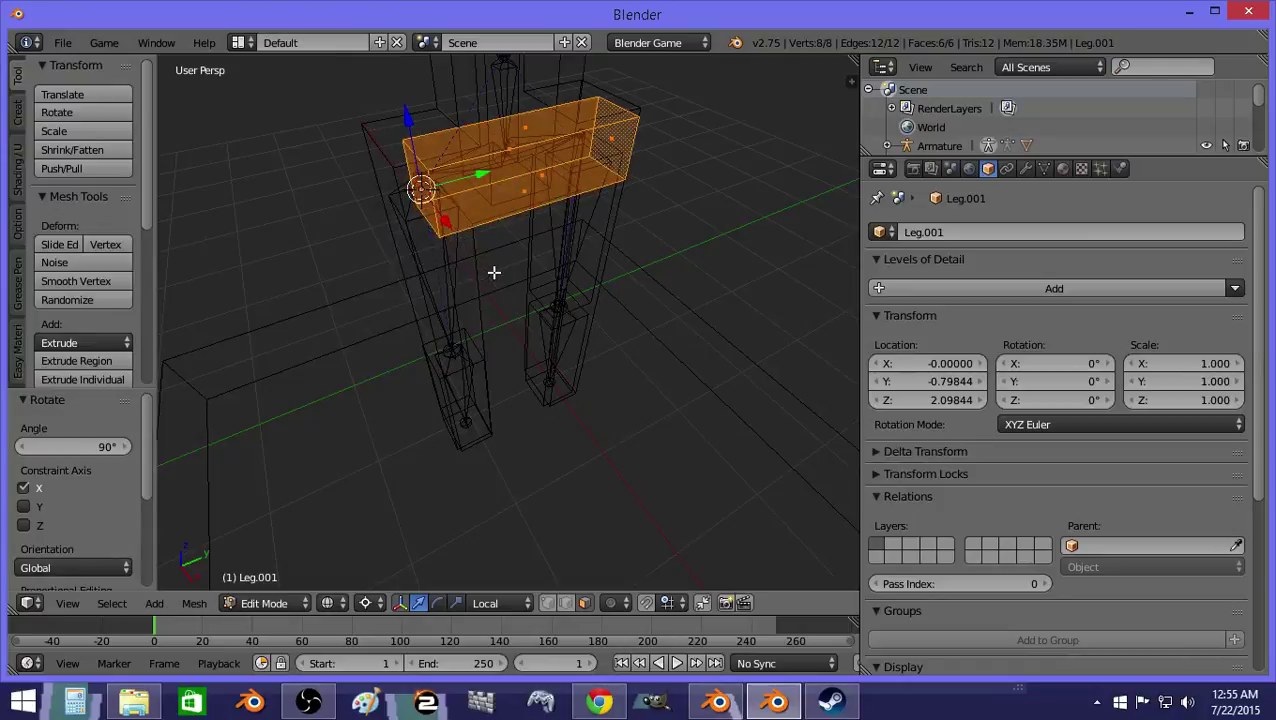
Step: Rotate the Leg.001 block -90° about the X axis in Object Mode
key("Tab")
key("r")
key("x")
key("9")
key("0")
key("minus")
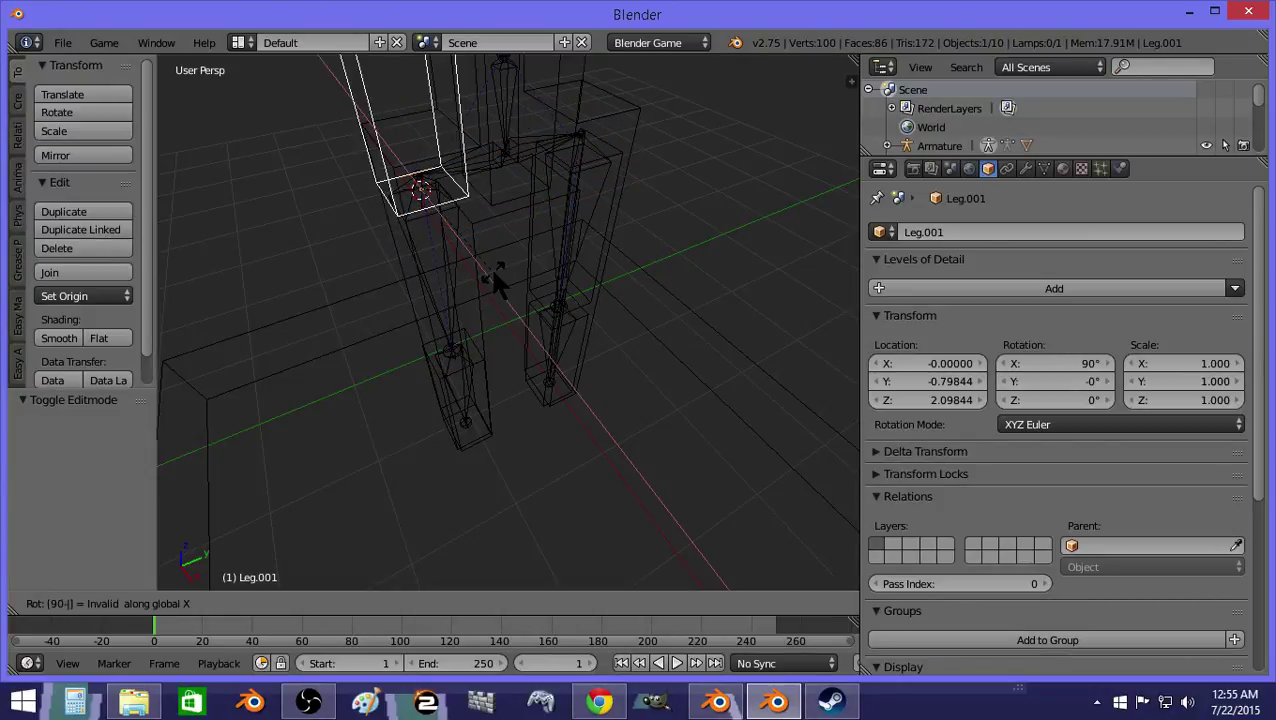
key("BackSpace")
key("BackSpace")
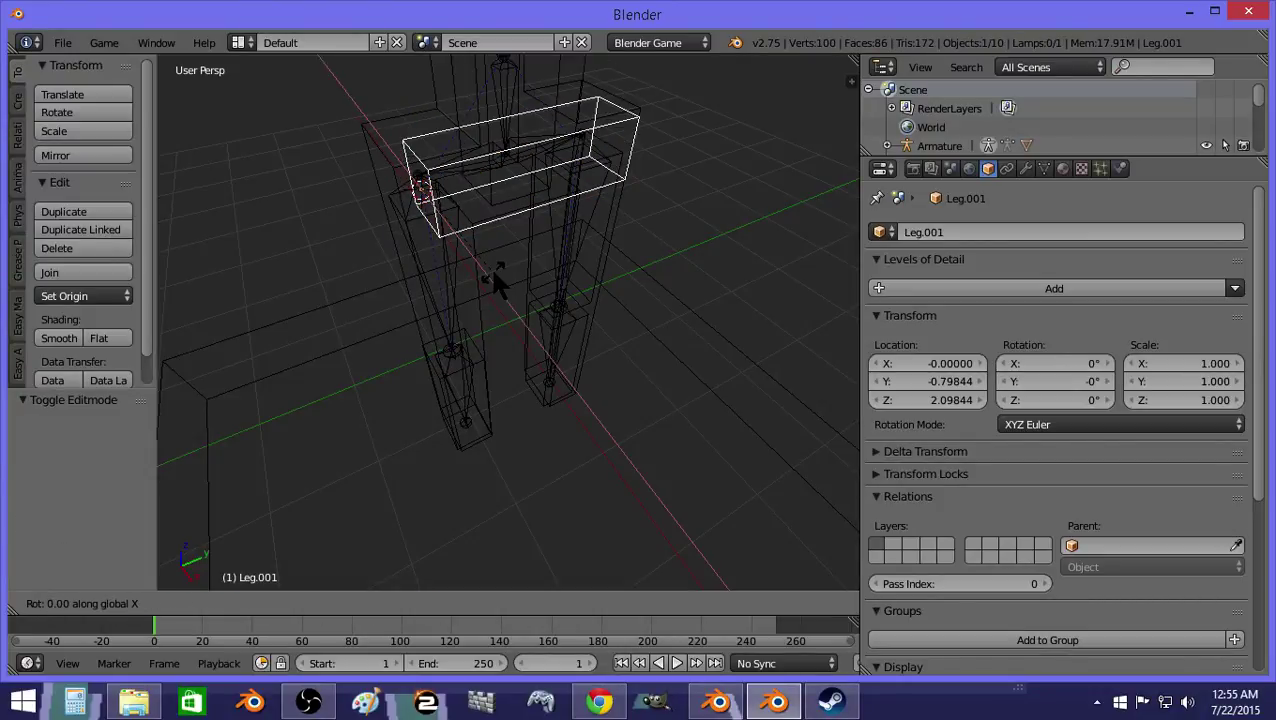
key("9")
key("0")
key("Return")
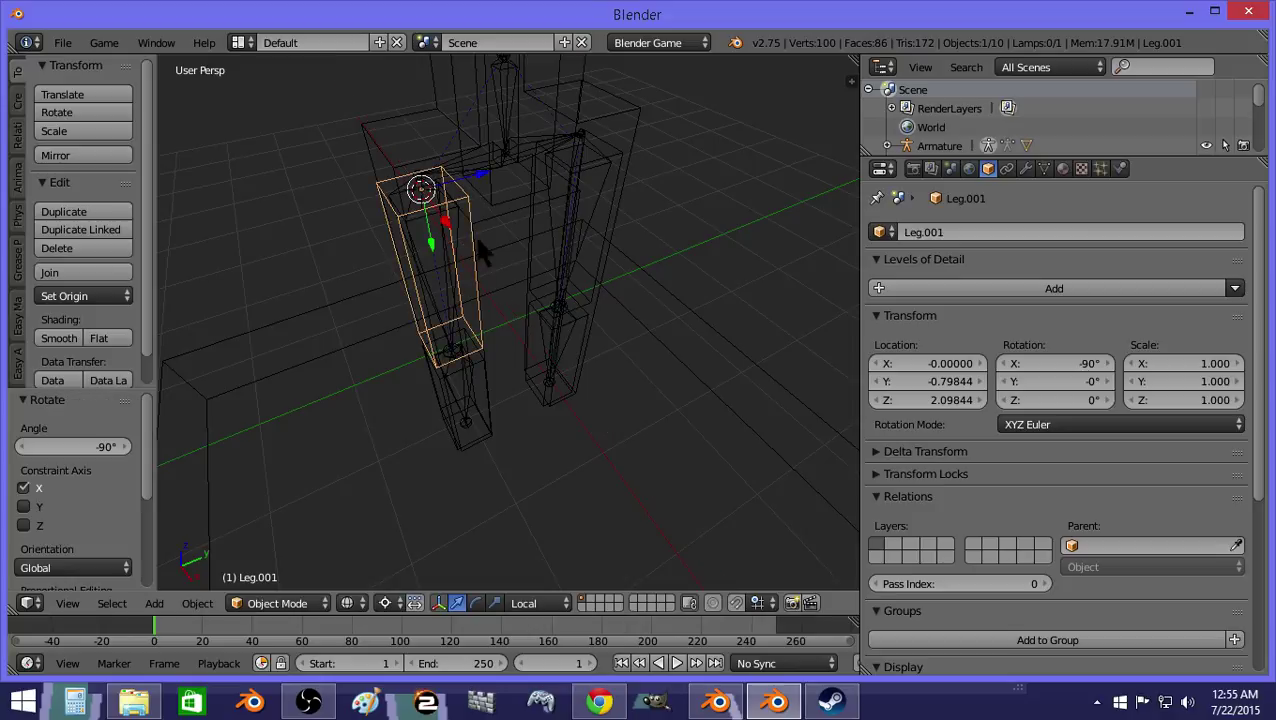
Step: Select the upper leg block on the +Y side, Leg, and snap the 3D cursor to it
right_click(450, 243)
key("ctrl+Tab")
right_click(479, 262)
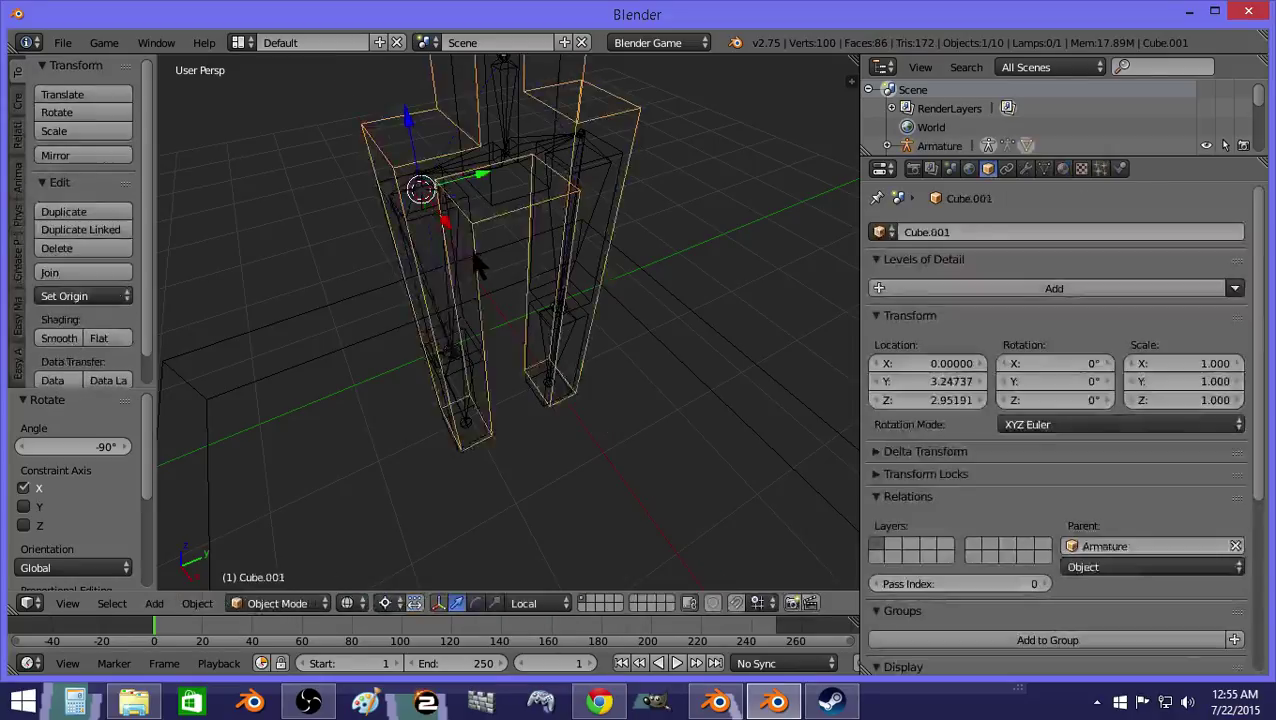
right_click(479, 262)
right_click(477, 228)
key("a")
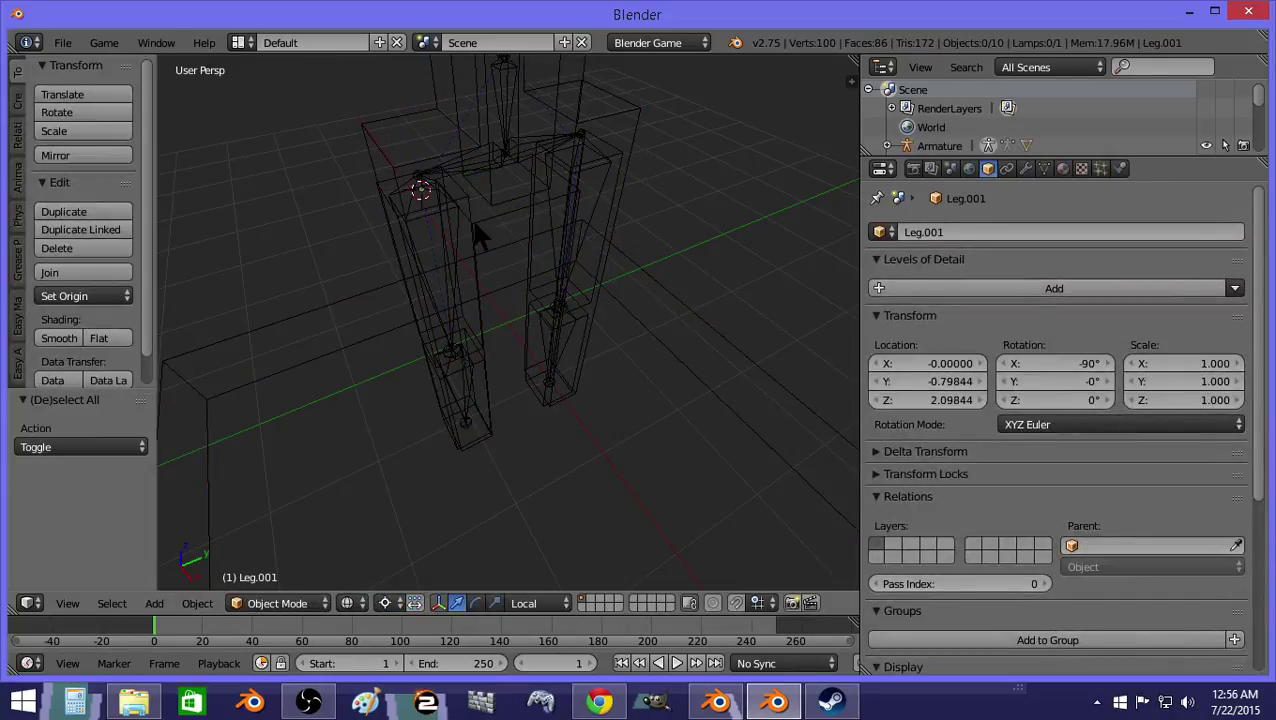
right_click(614, 168)
key("ctrl+Tab")
right_click(614, 166)
right_click(622, 162)
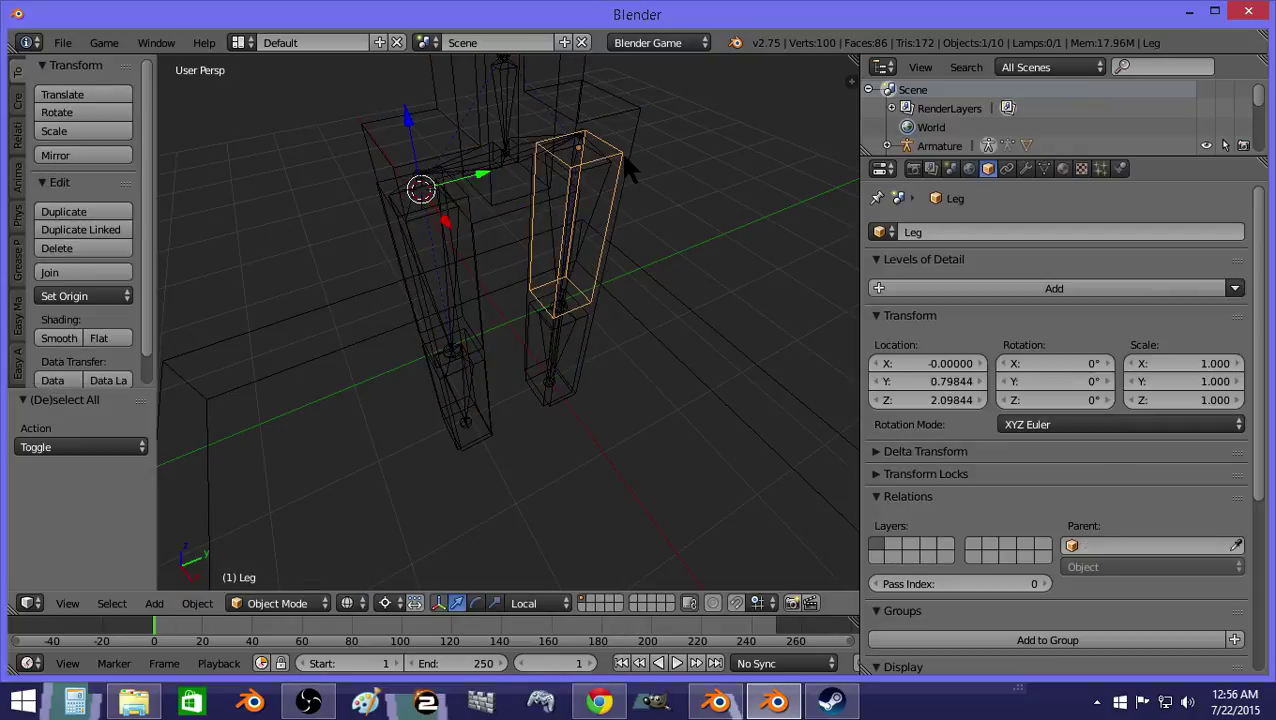
key("shift+s")
left_click(621, 236)
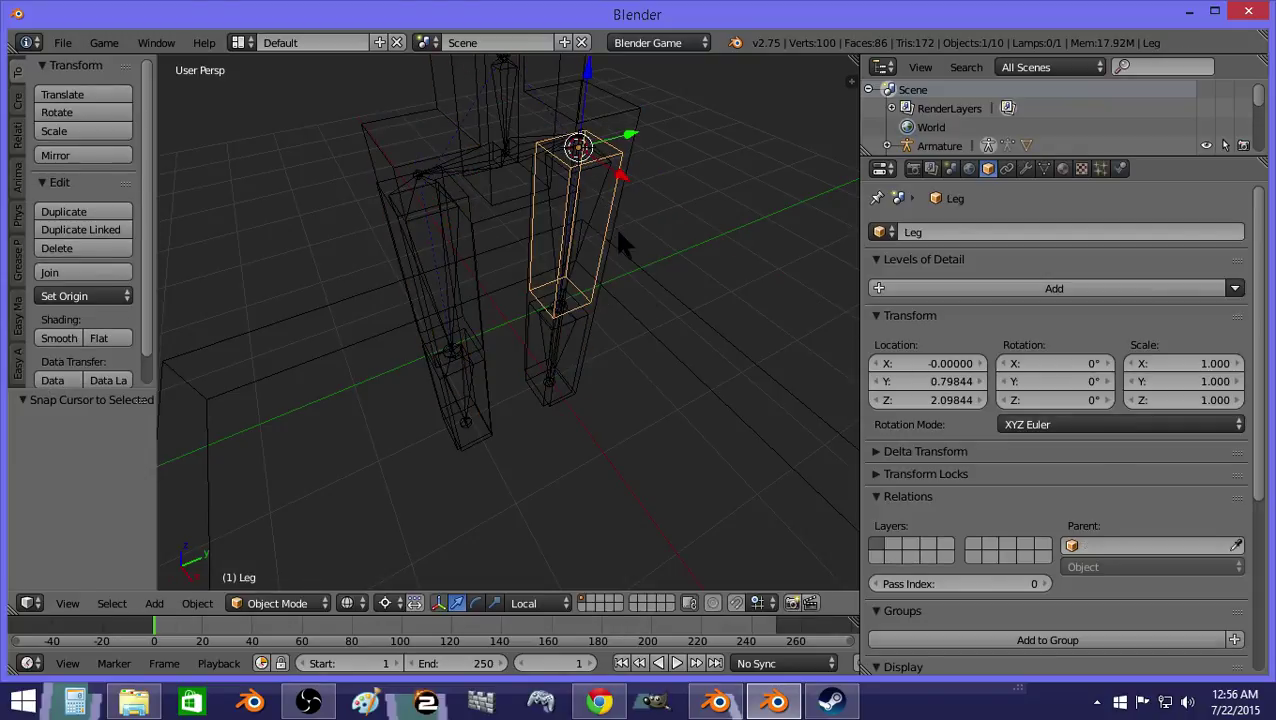
Step: Rotate the whole mesh of the Leg block 90° about the X axis in Edit Mode
key("Tab")
type("arx90")
key("Return")
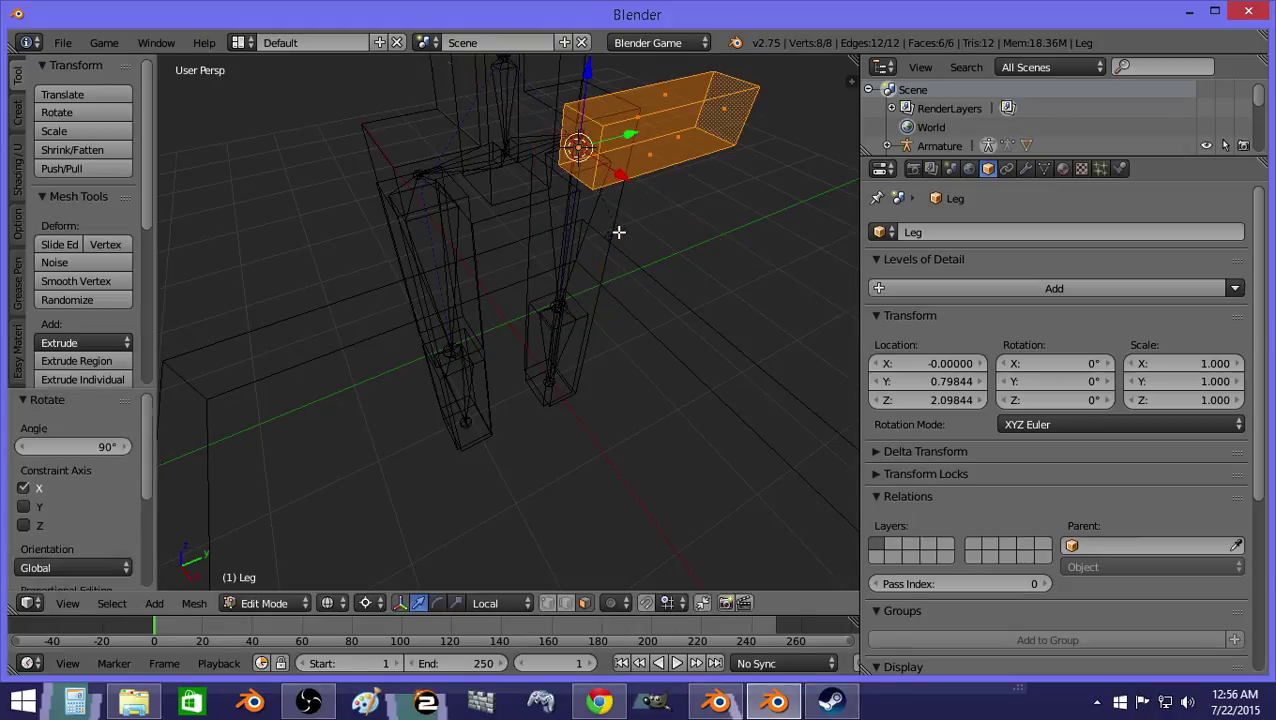
Step: Rotate the Leg block -90° about the X axis in Object Mode
key("Tab")
type("rx90")
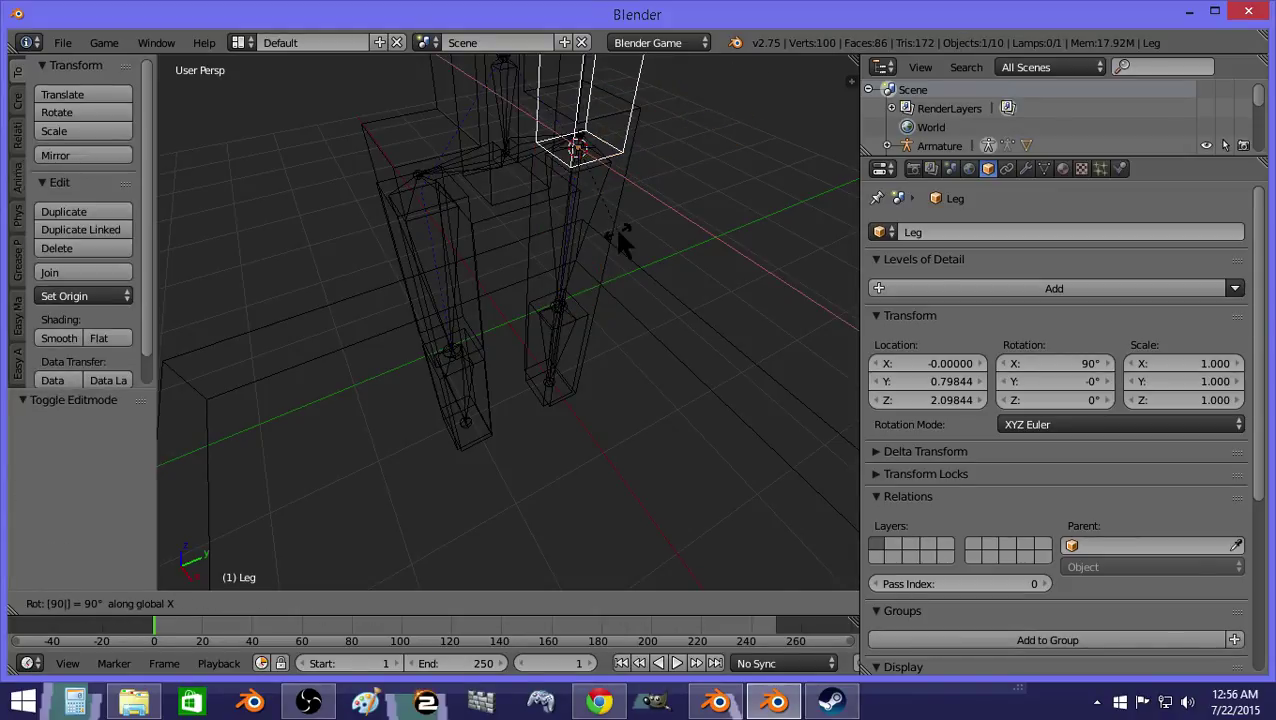
key("BackSpace")
key("BackSpace")
key("BackSpace")
key("BackSpace")
type("-90")
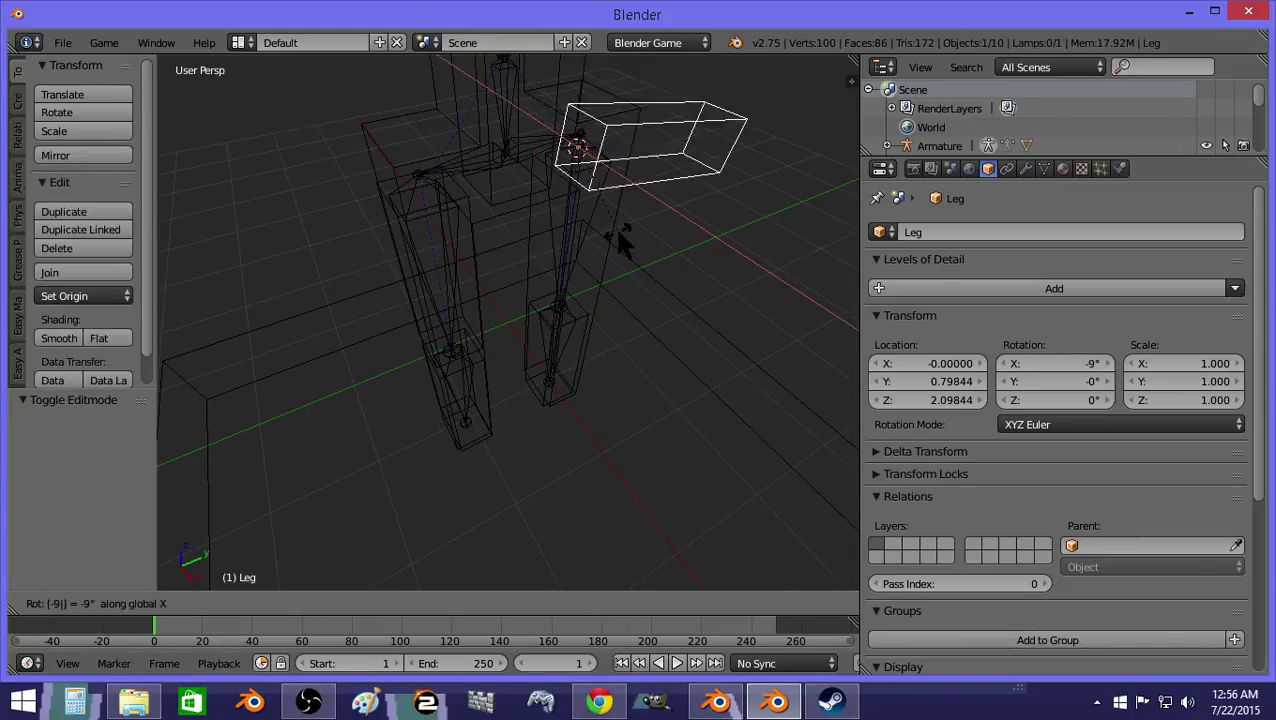
key("Return")
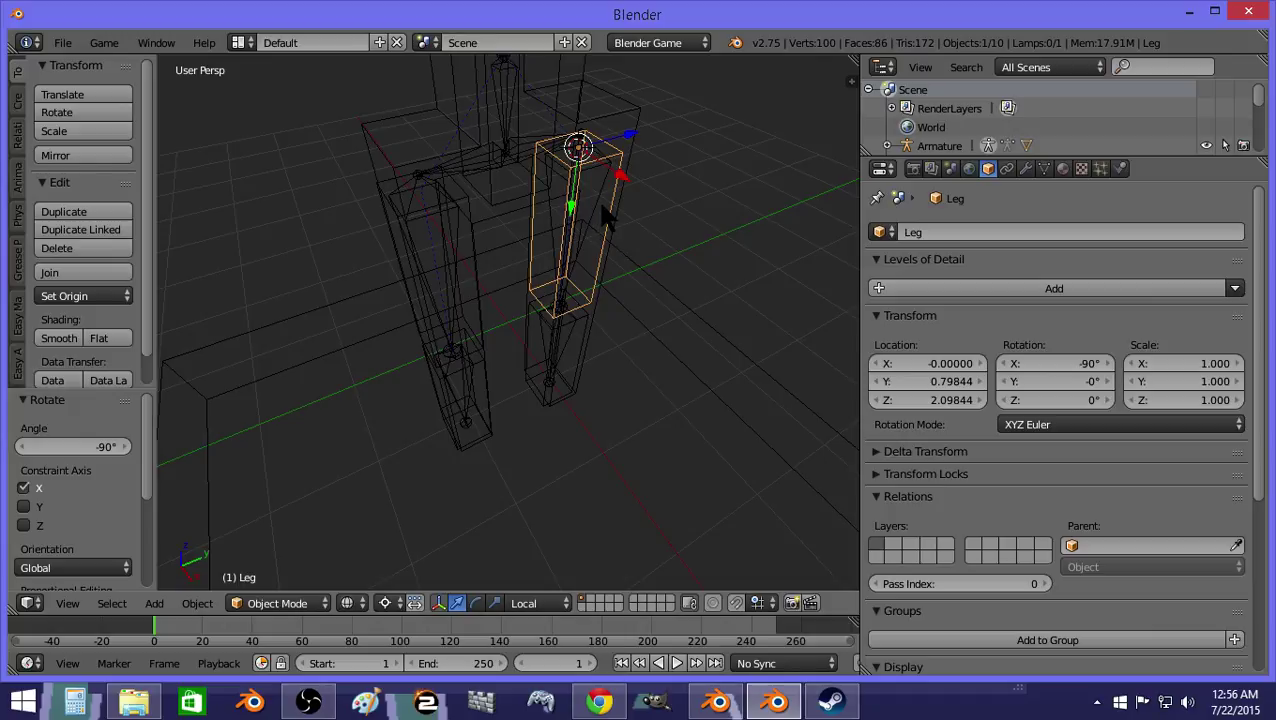
Step: Select the lower leg block on the +Y side, Leg.003, in Object Mode
right_click(597, 206)
key("ctrl+Tab")
mouse_move(603, 208)
middle_mouse_down()
mouse_move(570, 194)
mouse_move(608, 208)
mouse_move(592, 198)
middle_mouse_up()
right_click(614, 219)
key("a")
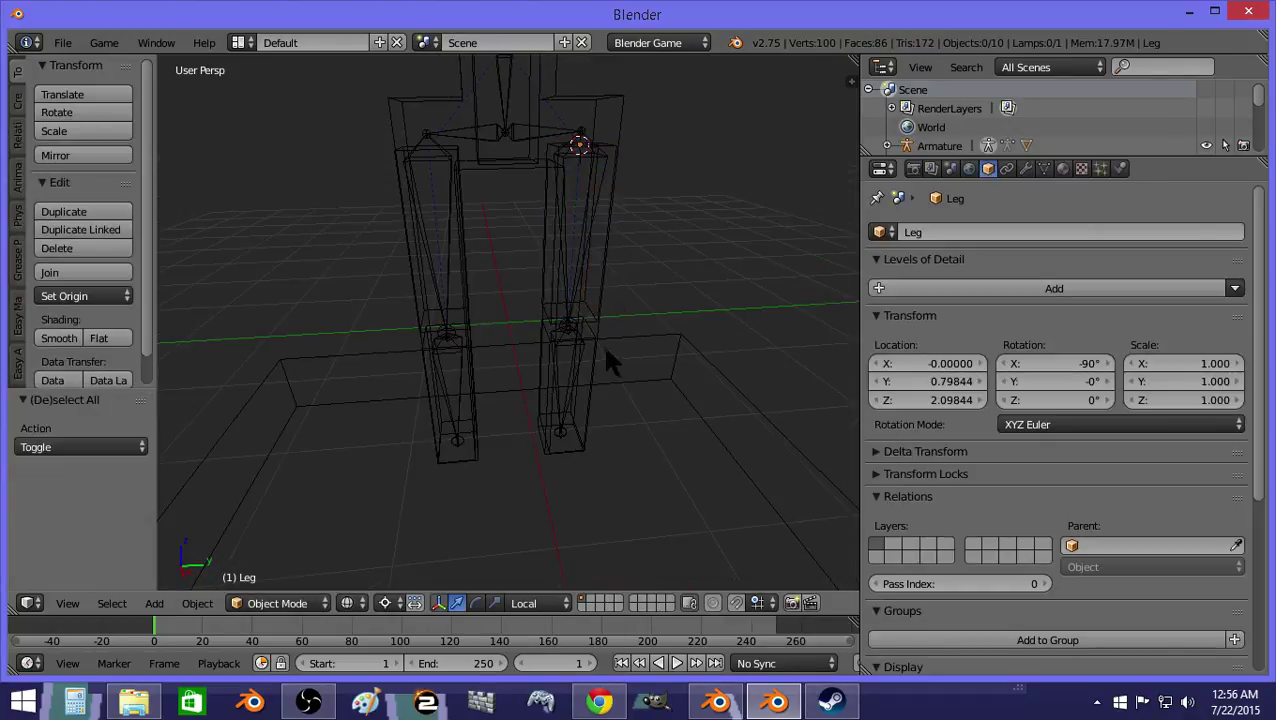
right_click(587, 357)
key("z")
key("ctrl+Tab")
right_click(592, 340)
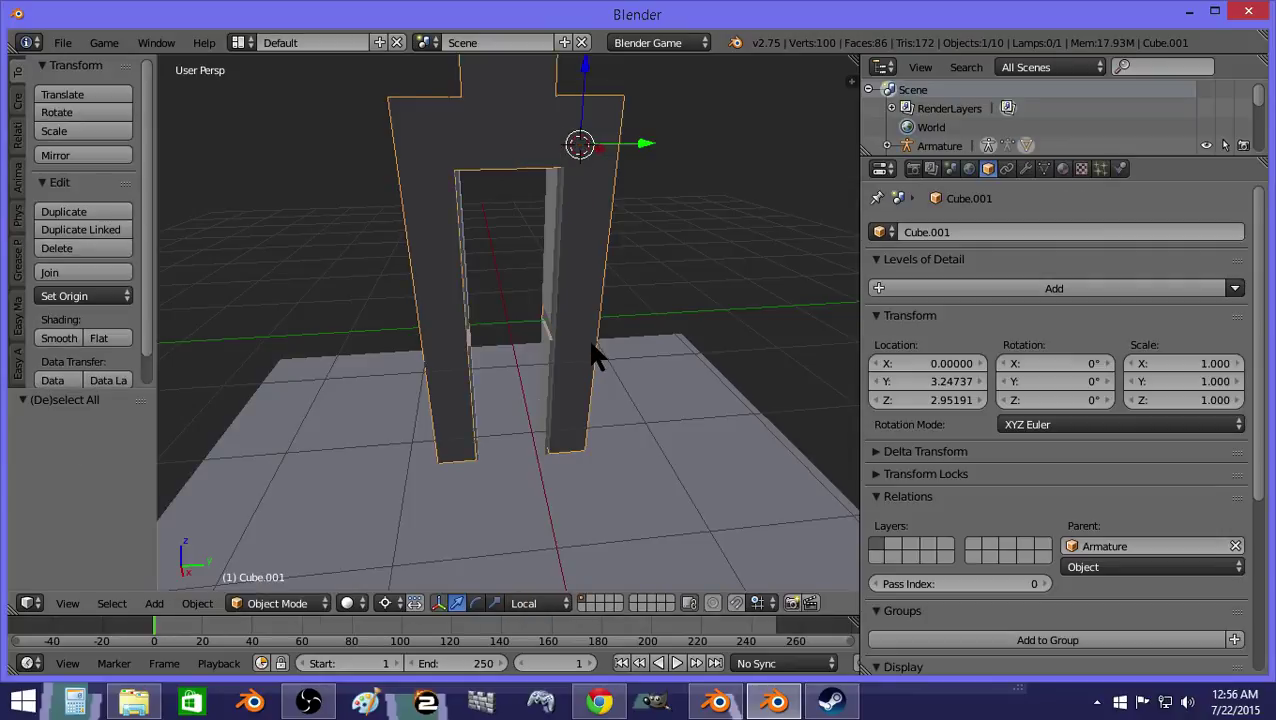
key("z")
right_click(552, 345)
key("ctrl+Tab")
left_click(254, 605)
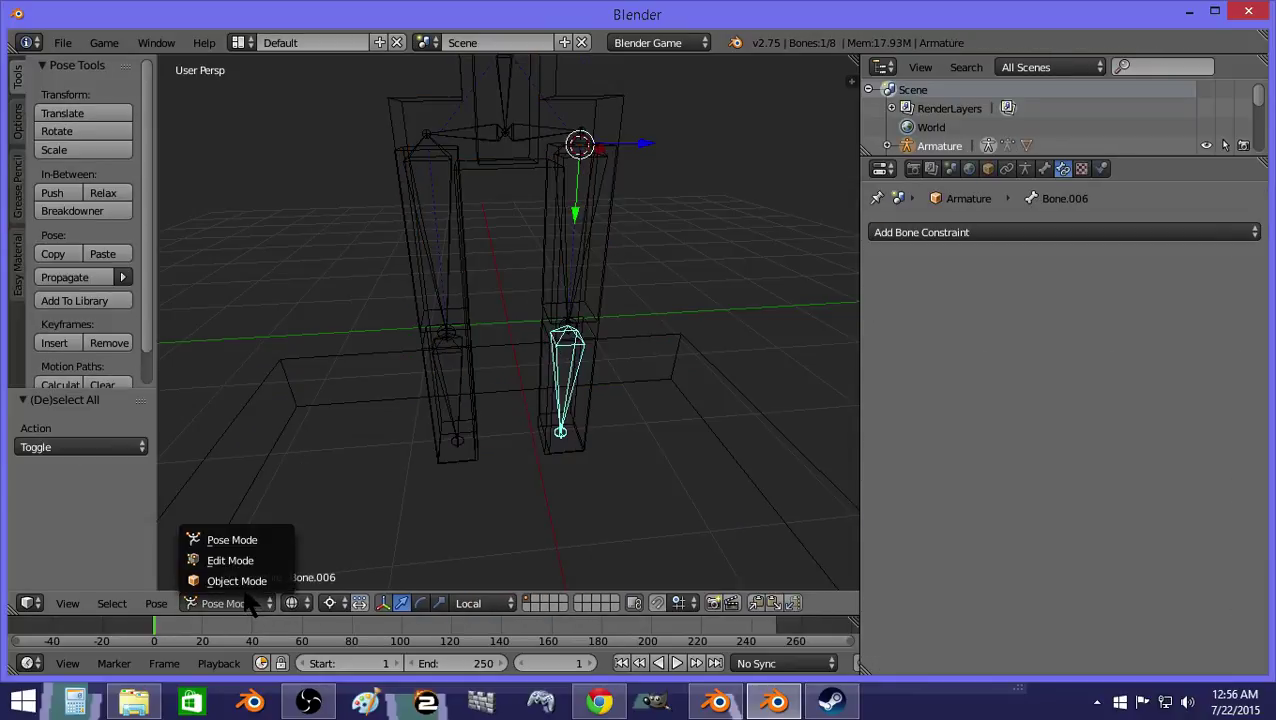
left_click(243, 581)
scroll(541, 412, "up", 2)
right_click(557, 330)
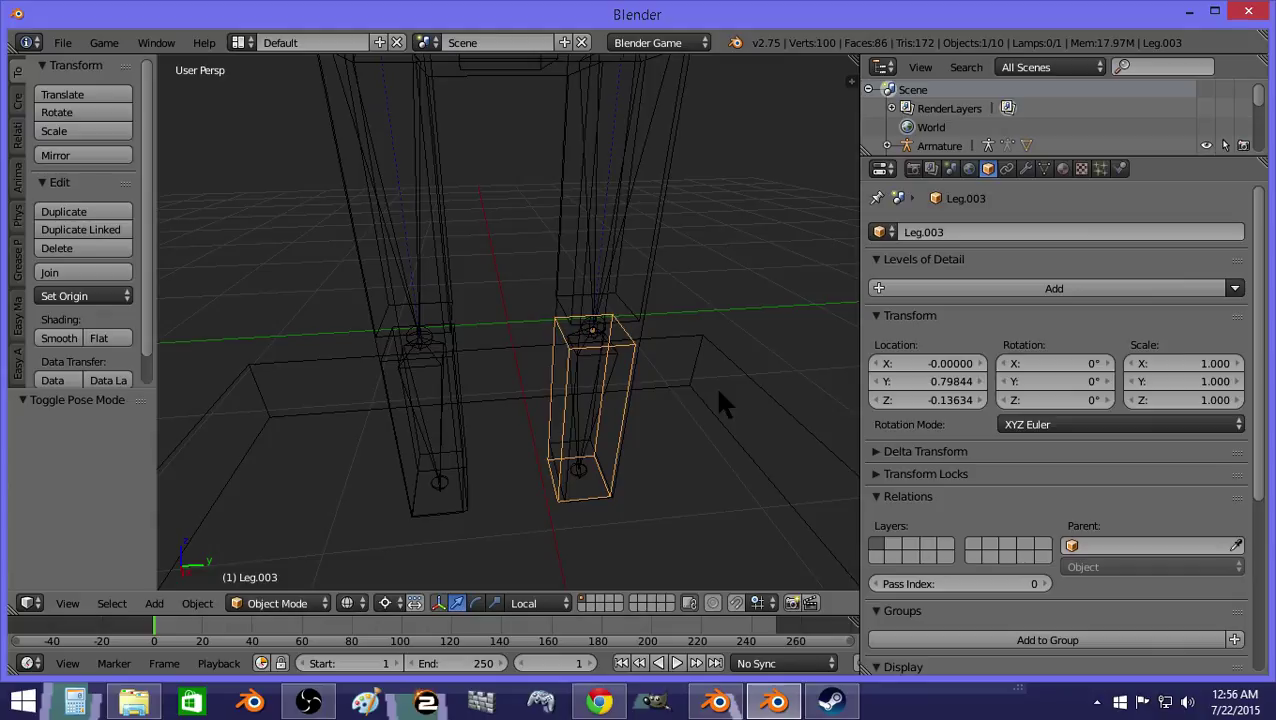
Step: Snap the 3D cursor to the selected top face of Leg.003 and rotate its whole mesh 90° about the X axis in Edit Mode
key("Tab")
key("shift+s")
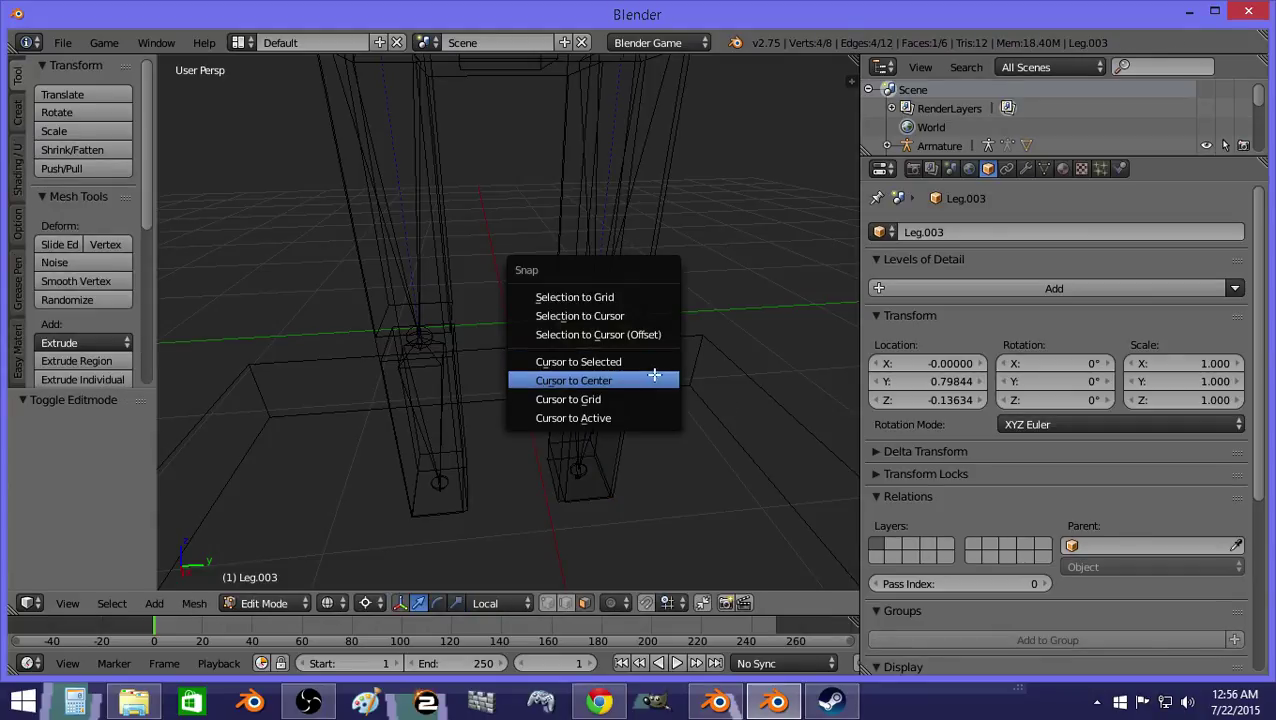
left_click(648, 370)
type("arx90")
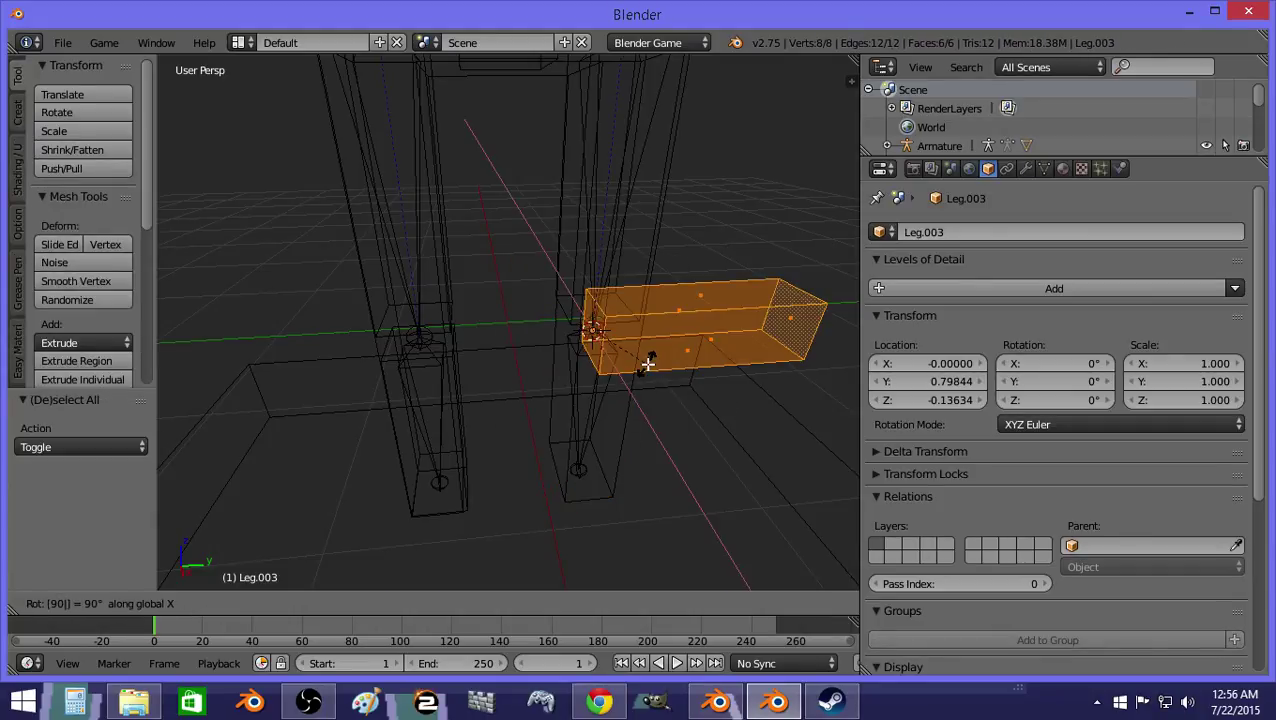
key("Return")
Step: Rotate the Leg.003 block -90° about the X axis in Object Mode
key("Tab")
type("r")
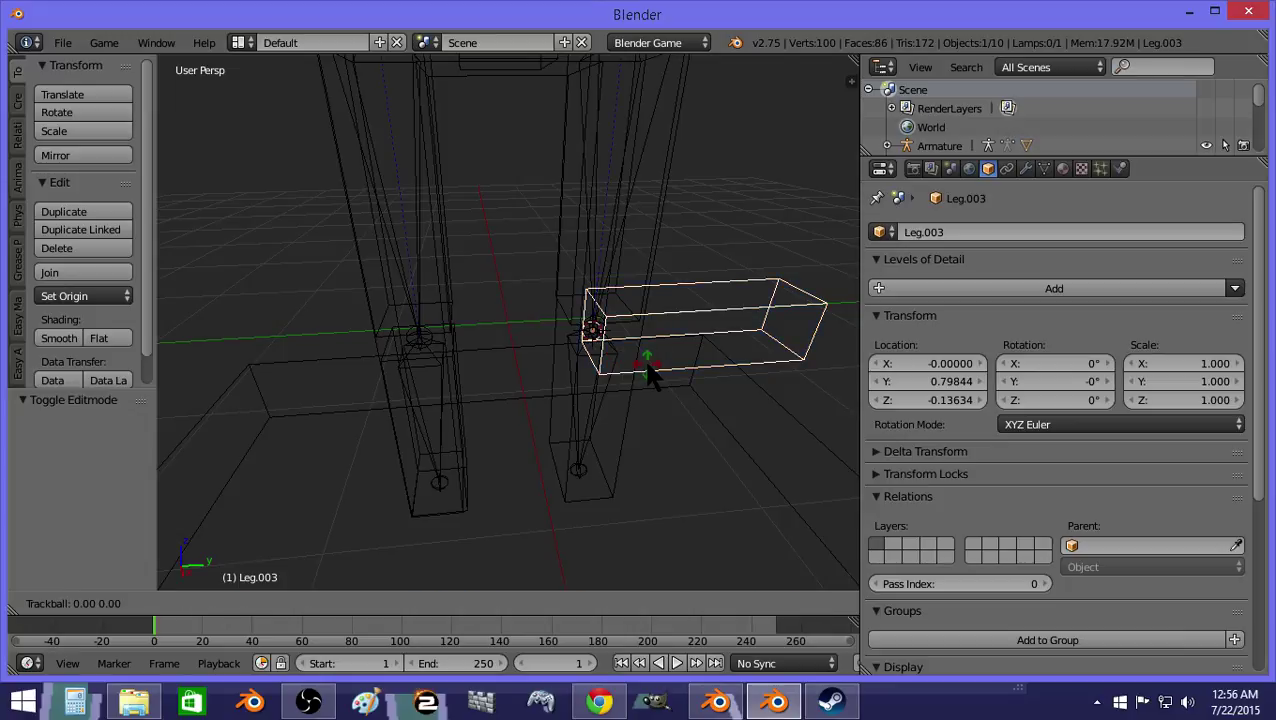
type("-90")
key("Escape")
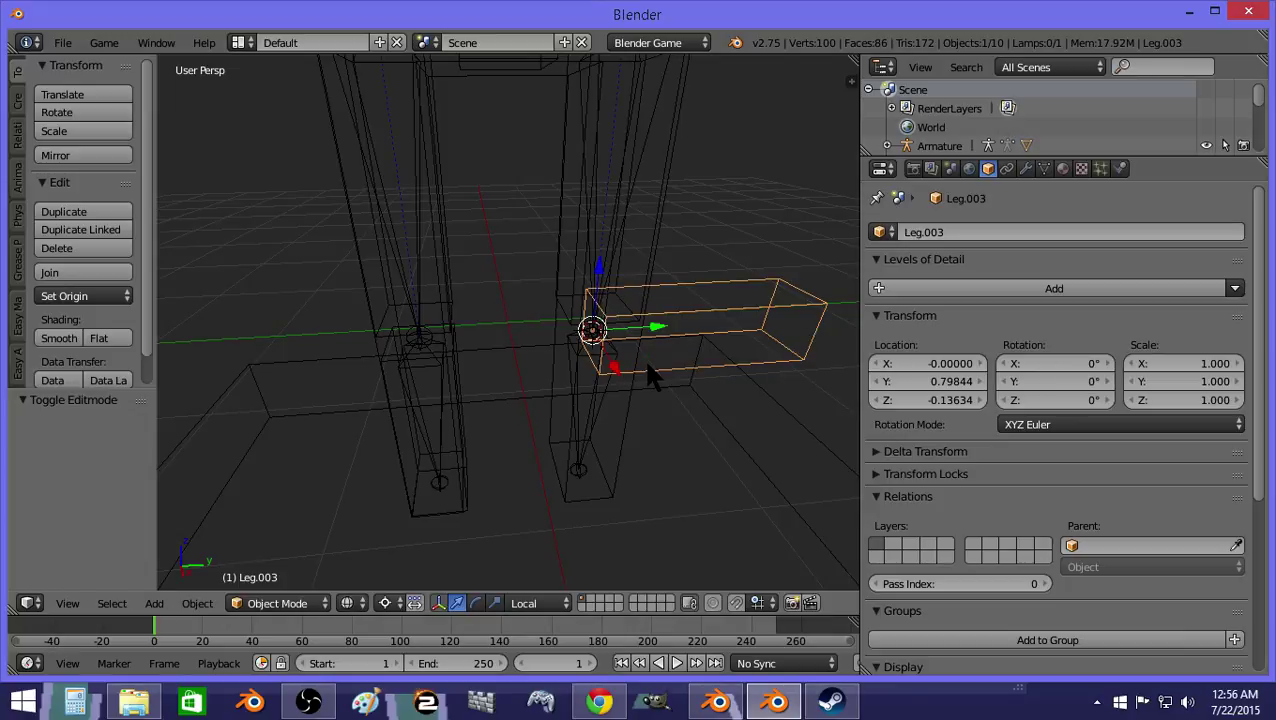
type("rx-90")
key("Return")
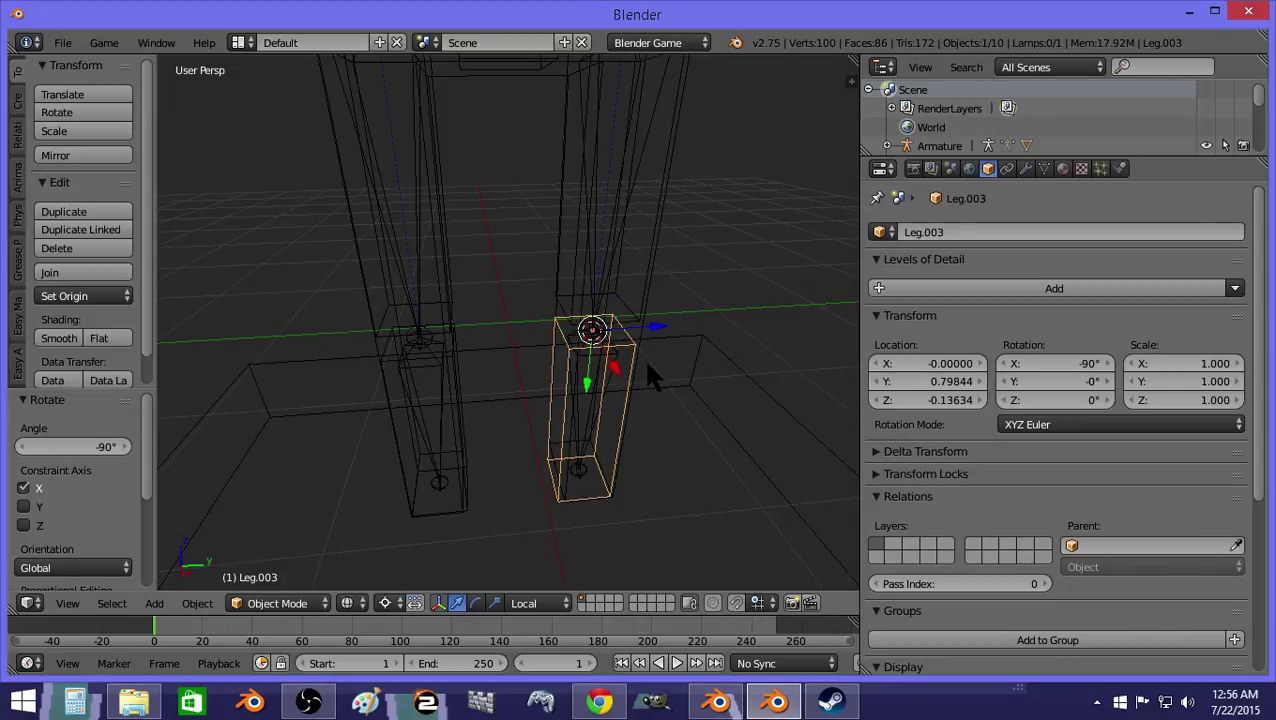
Step: Snap the 3D cursor to the Leg.002 block and rotate its mesh 90° about the X axis in Edit Mode
right_click(454, 386)
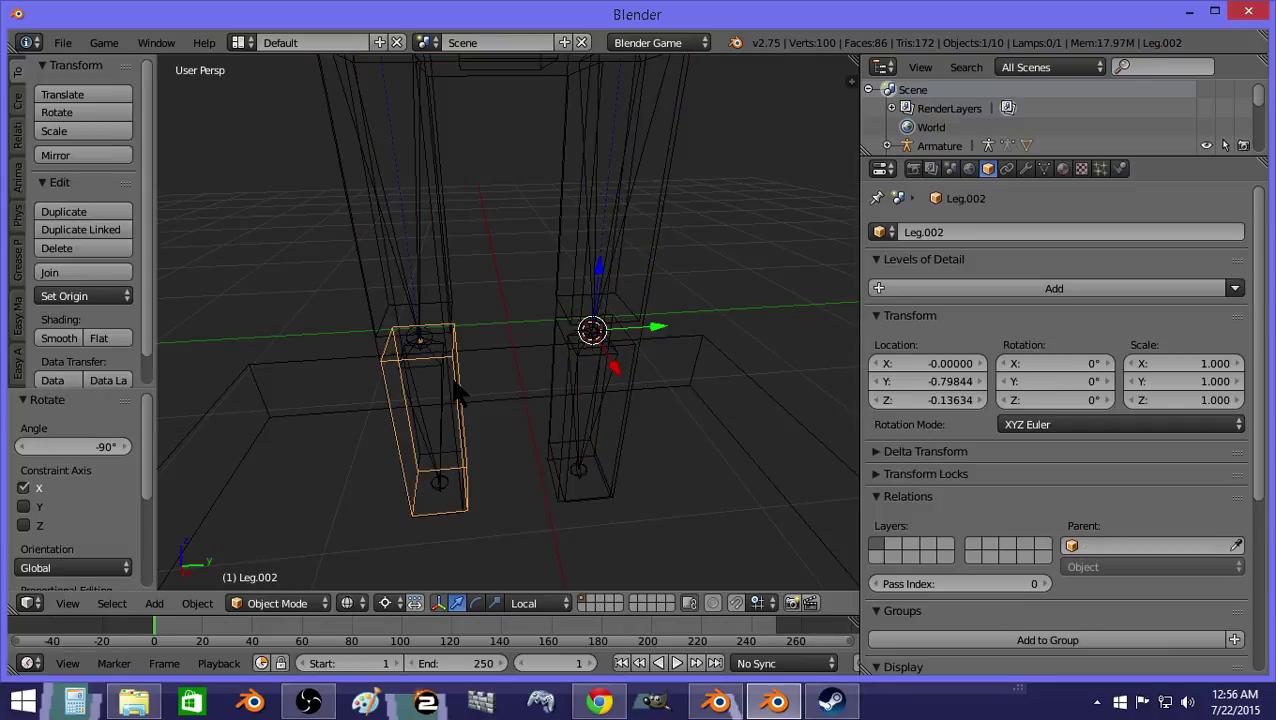
key("shift+s")
left_click(455, 384)
key("Tab")
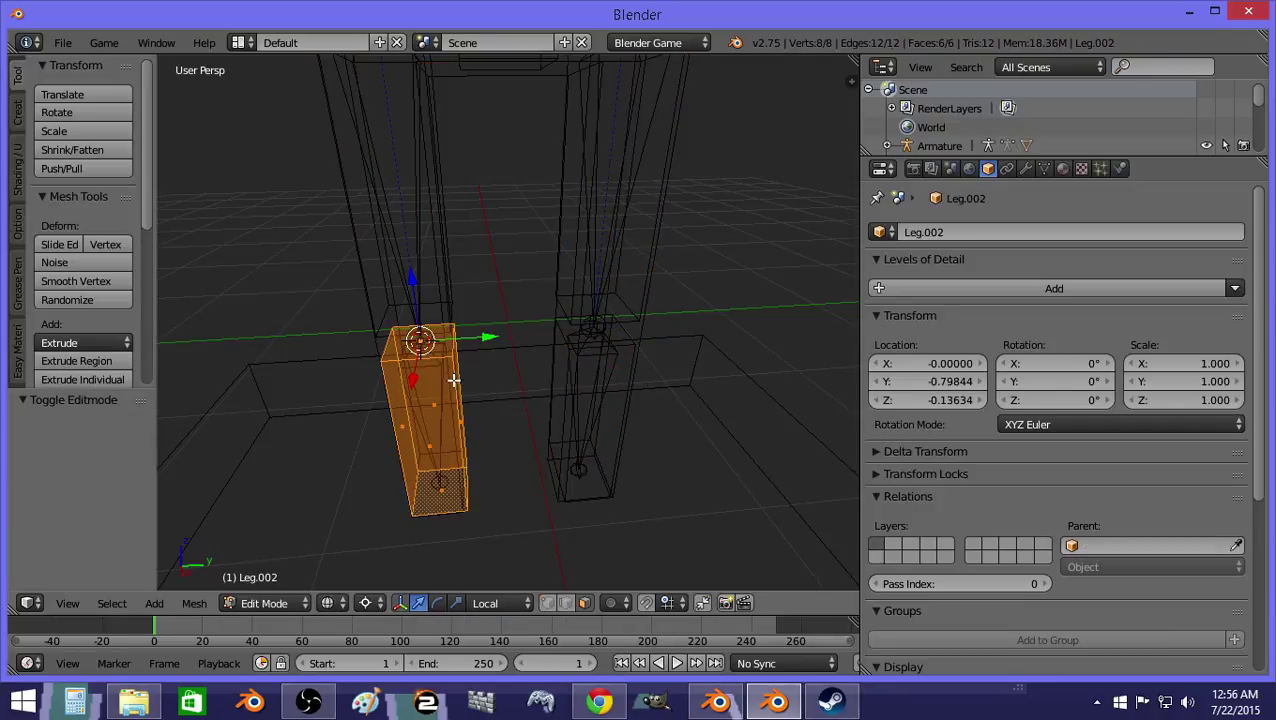
type("rx90")
key("Return")
Step: Rotate the Leg.002 block -90° about the X axis in Object Mode
key("Tab")
key("r")
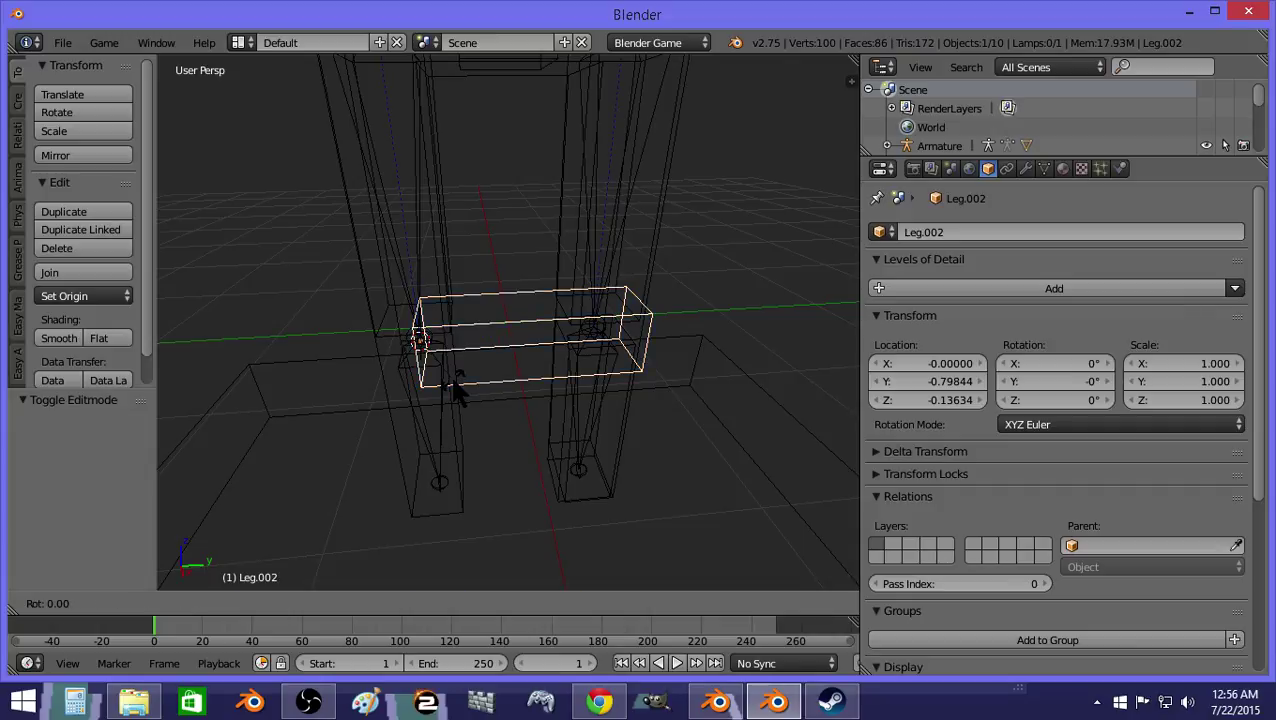
key("x")
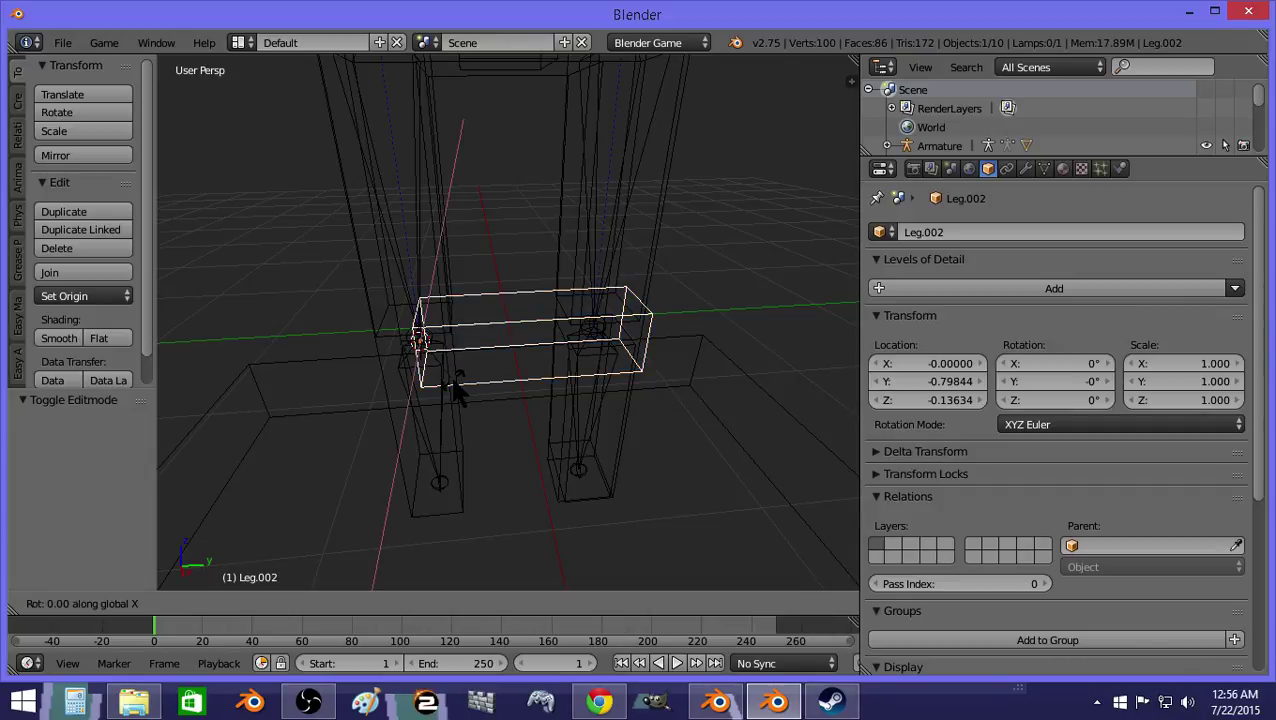
type("-90")
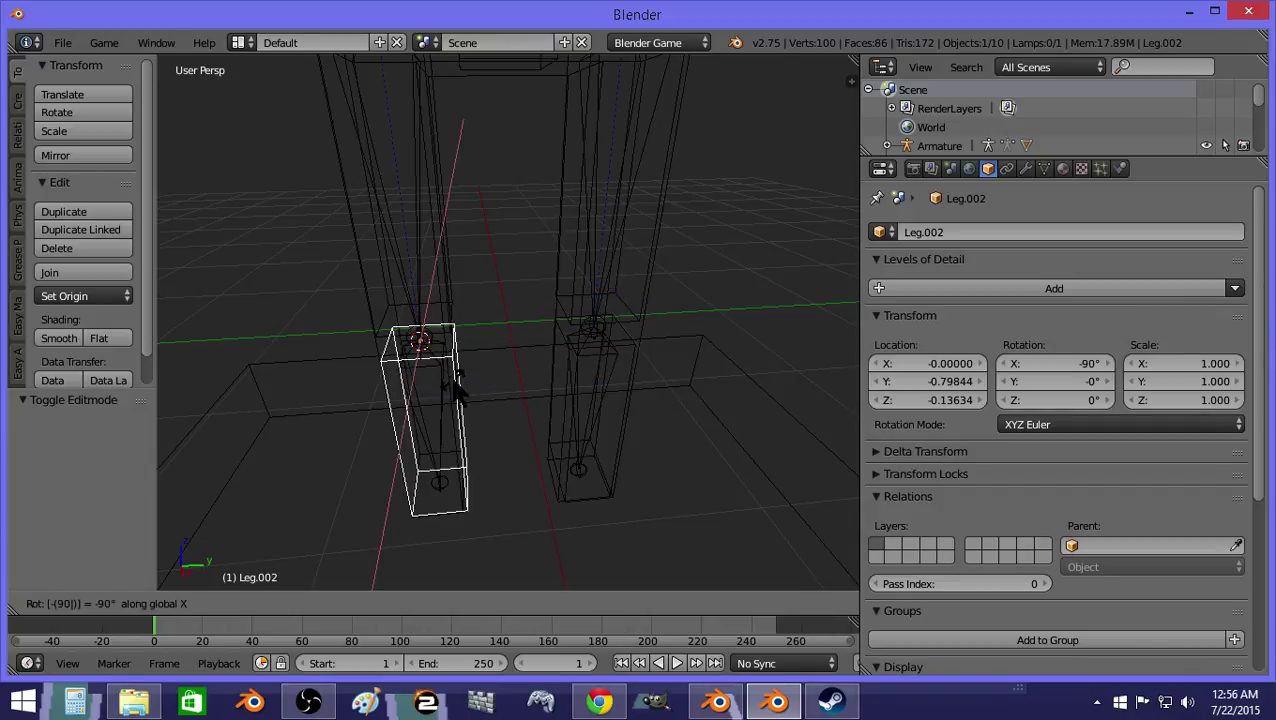
key("Return")
Step: Select the armature and switch it to Pose Mode
mouse_move(445, 383)
middle_mouse_down()
mouse_move(477, 379)
mouse_move(471, 366)
middle_mouse_up()
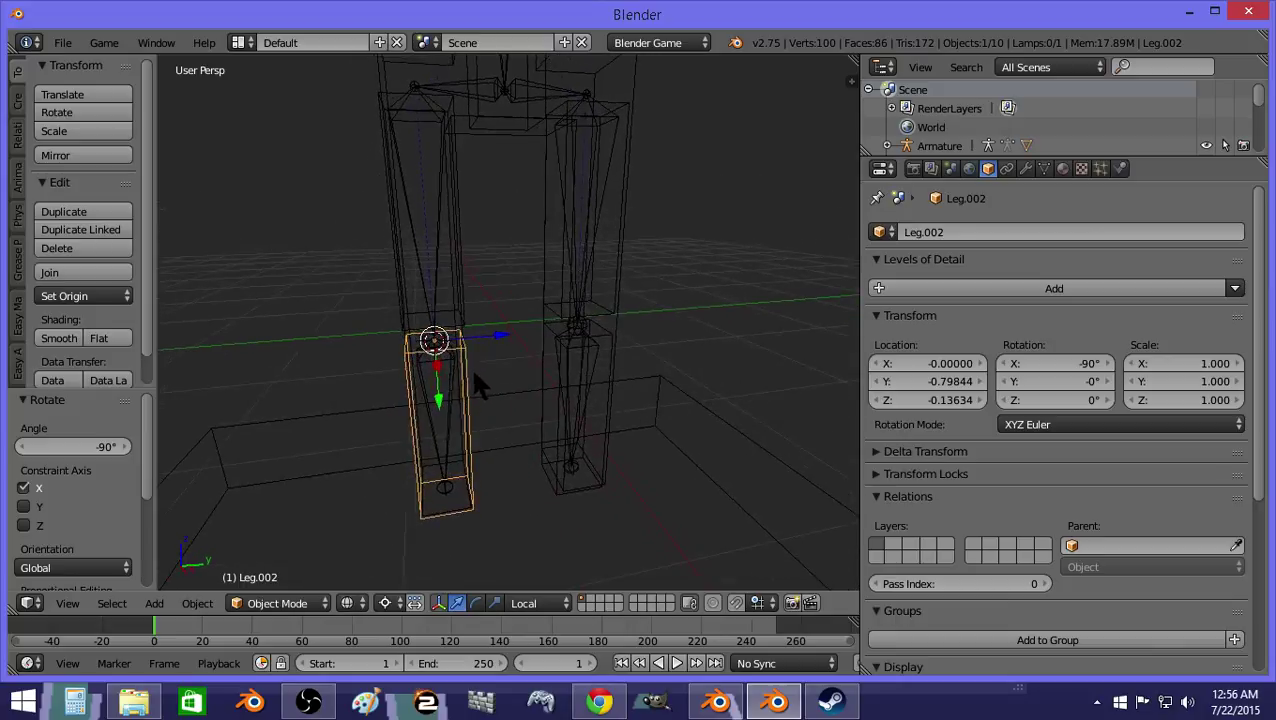
key("a")
key("z")
key("z")
right_click(441, 205)
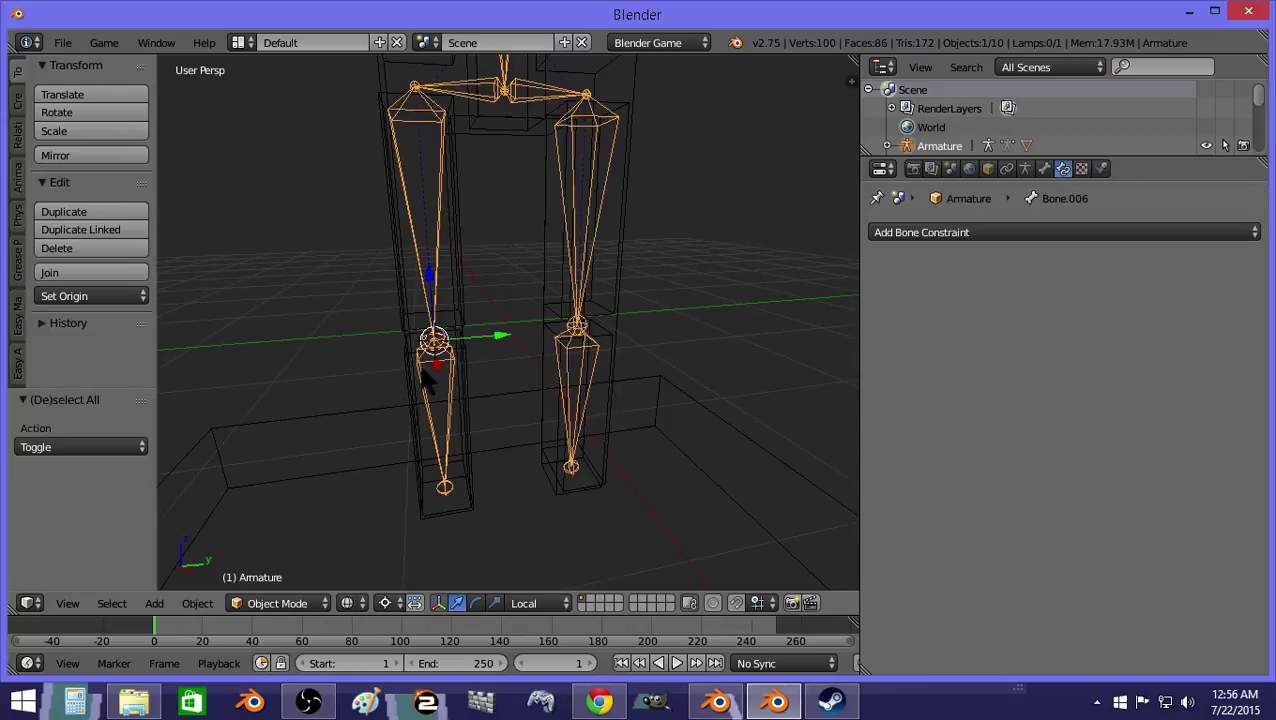
left_click(236, 603)
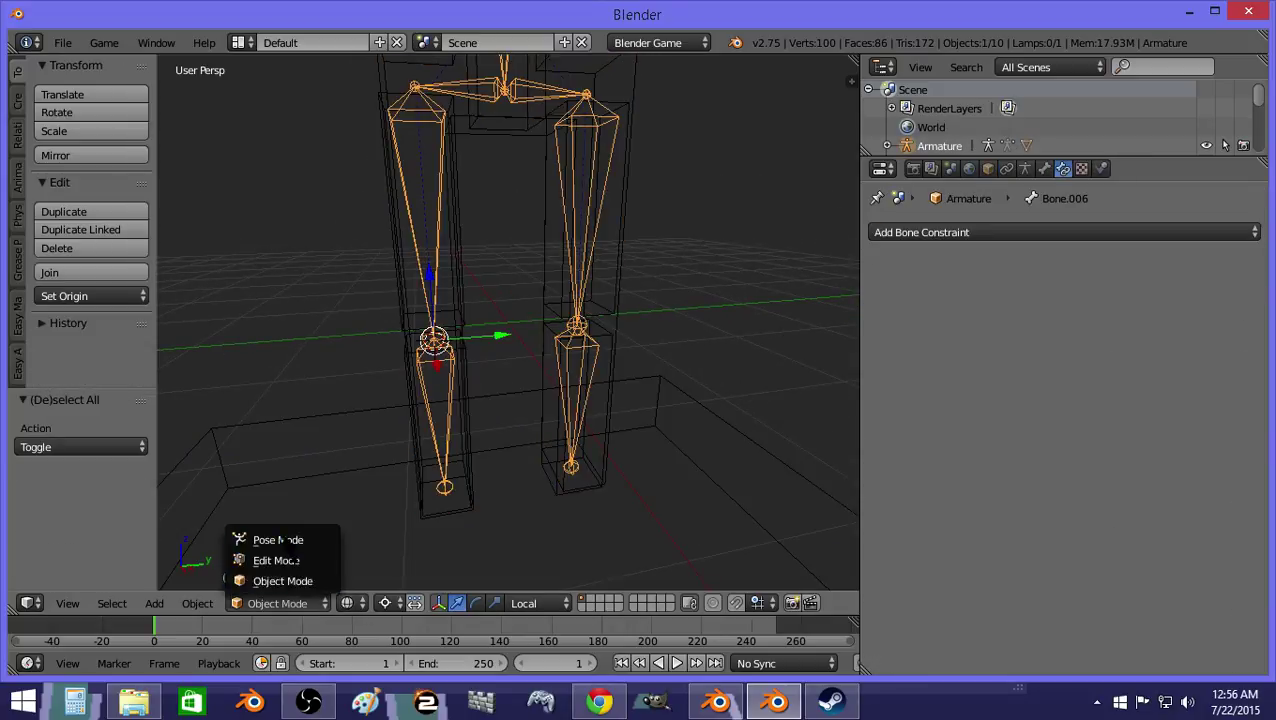
left_click(262, 533)
Step: Add a Copy Rotation constraint to the upper leg bone on the +Y side with Leg as its target
right_click(579, 215)
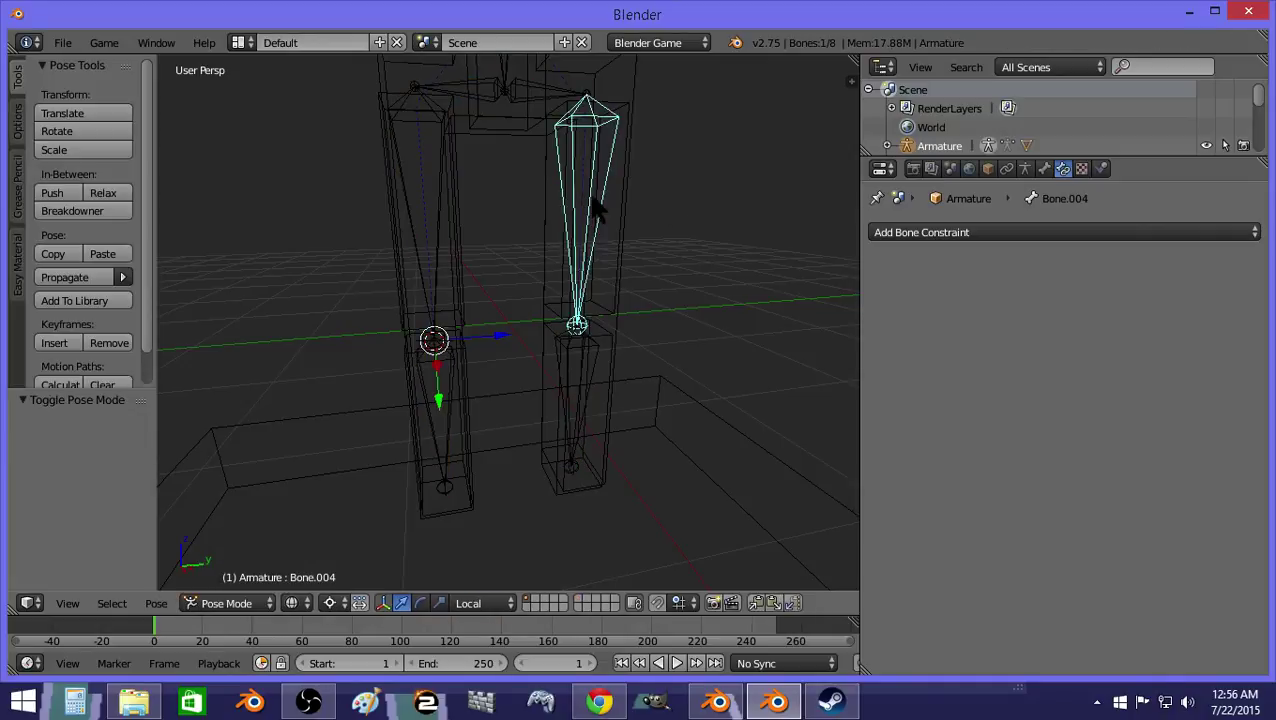
left_click(1016, 232)
left_click(910, 296)
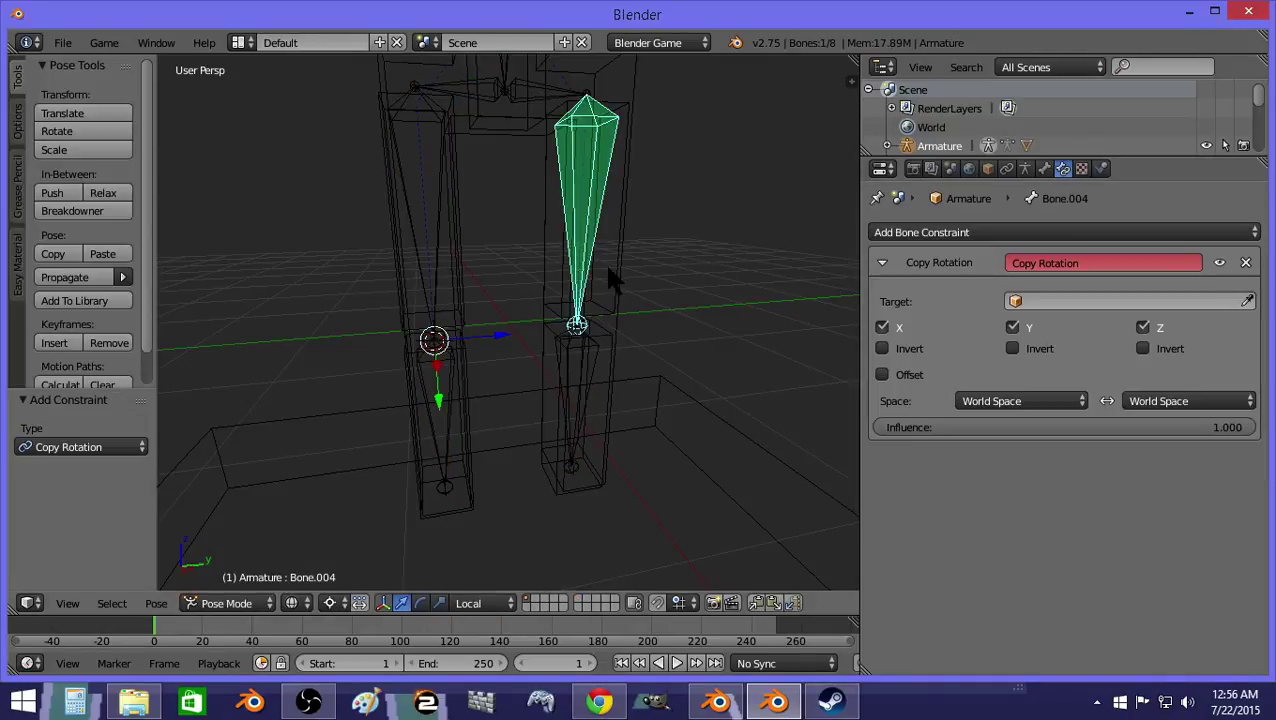
left_click(1143, 302)
type("l")
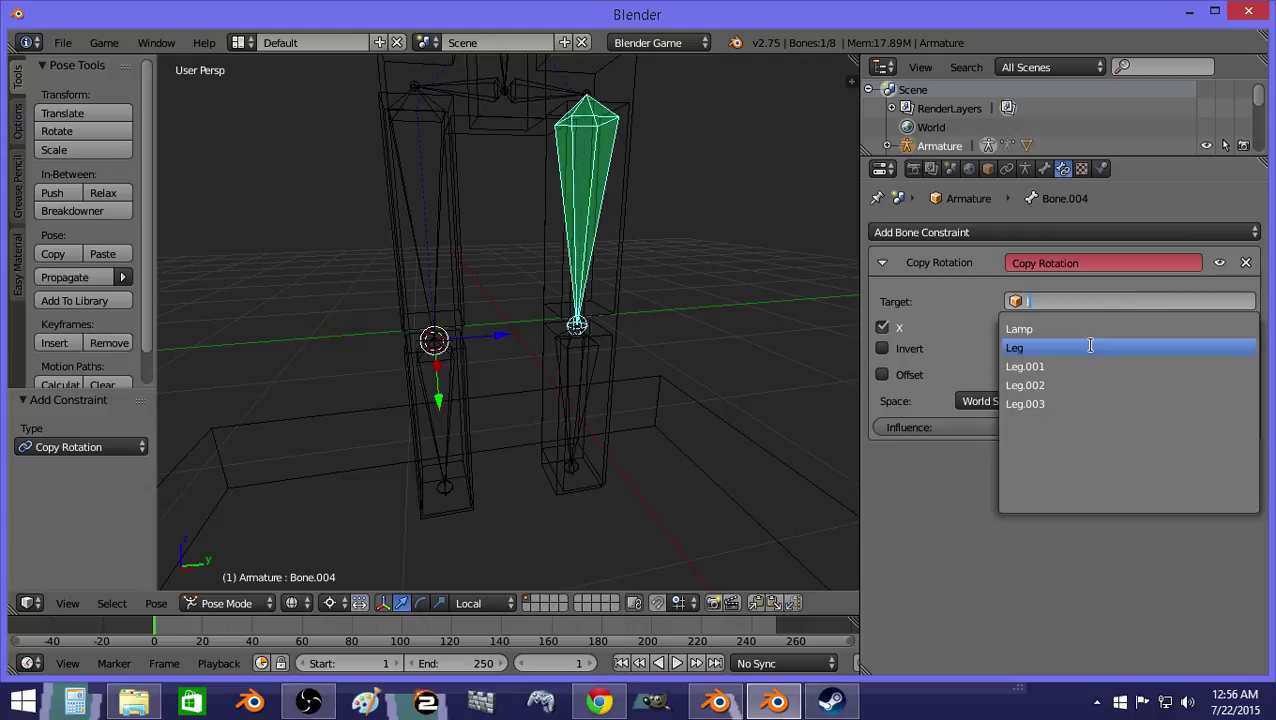
left_click(1090, 345)
Step: Test the Copy Rotation constraint by rotating the Leg block freely in Object Mode, and cancel the rotation
key("a")
key("ctrl+Tab")
right_click(612, 252)
key("r")
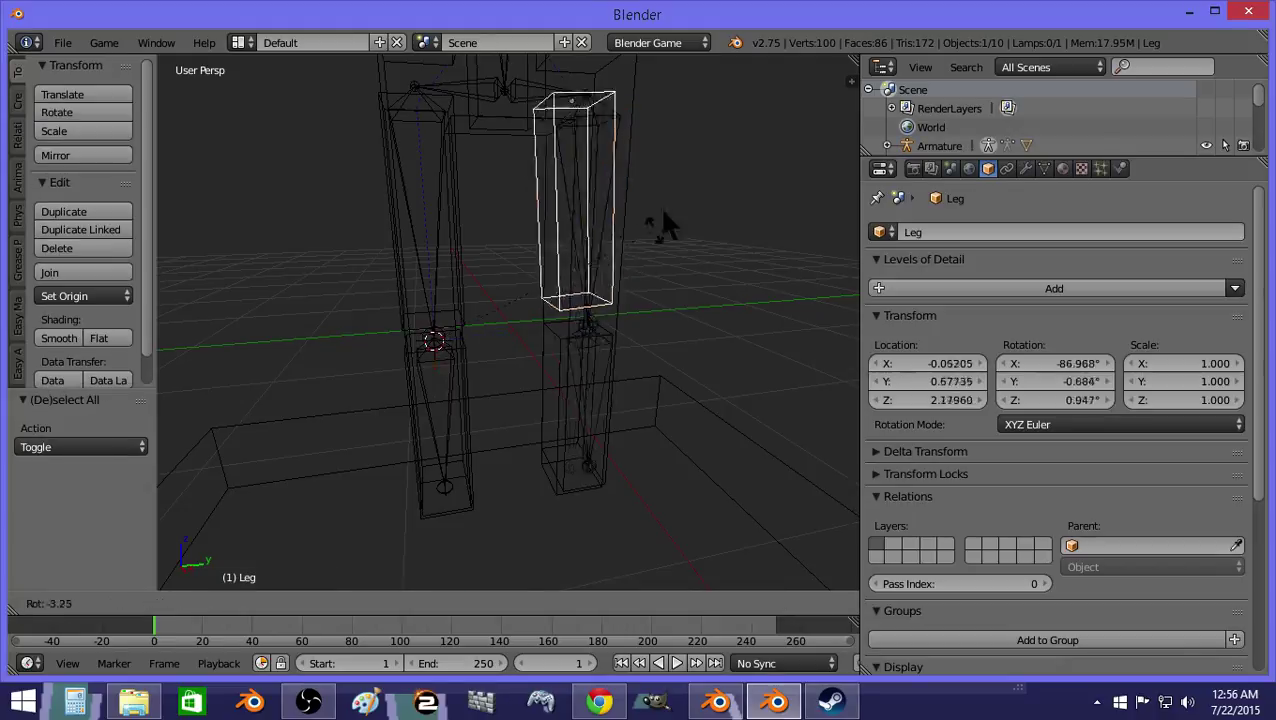
right_click(632, 268)
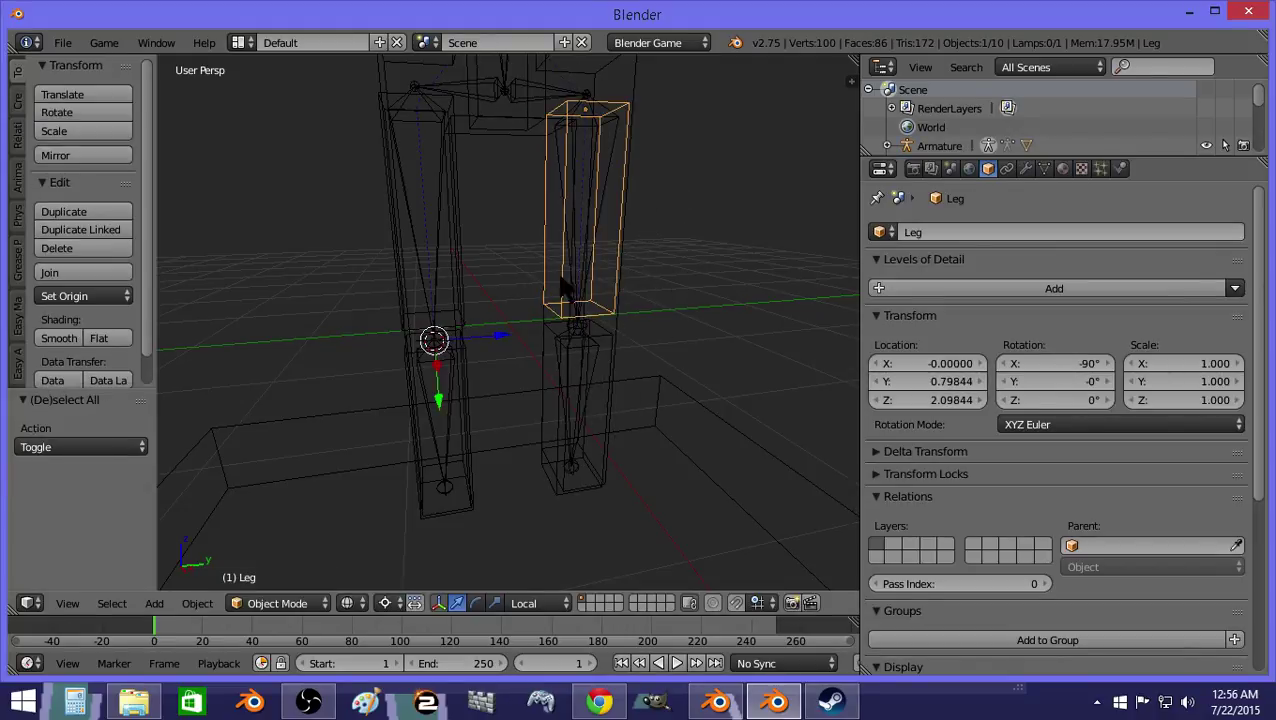
Step: Add a Copy Rotation constraint to the armature's upper leg bone on the -Y side with Leg.001 as its target
right_click(598, 370)
key("ctrl+Tab")
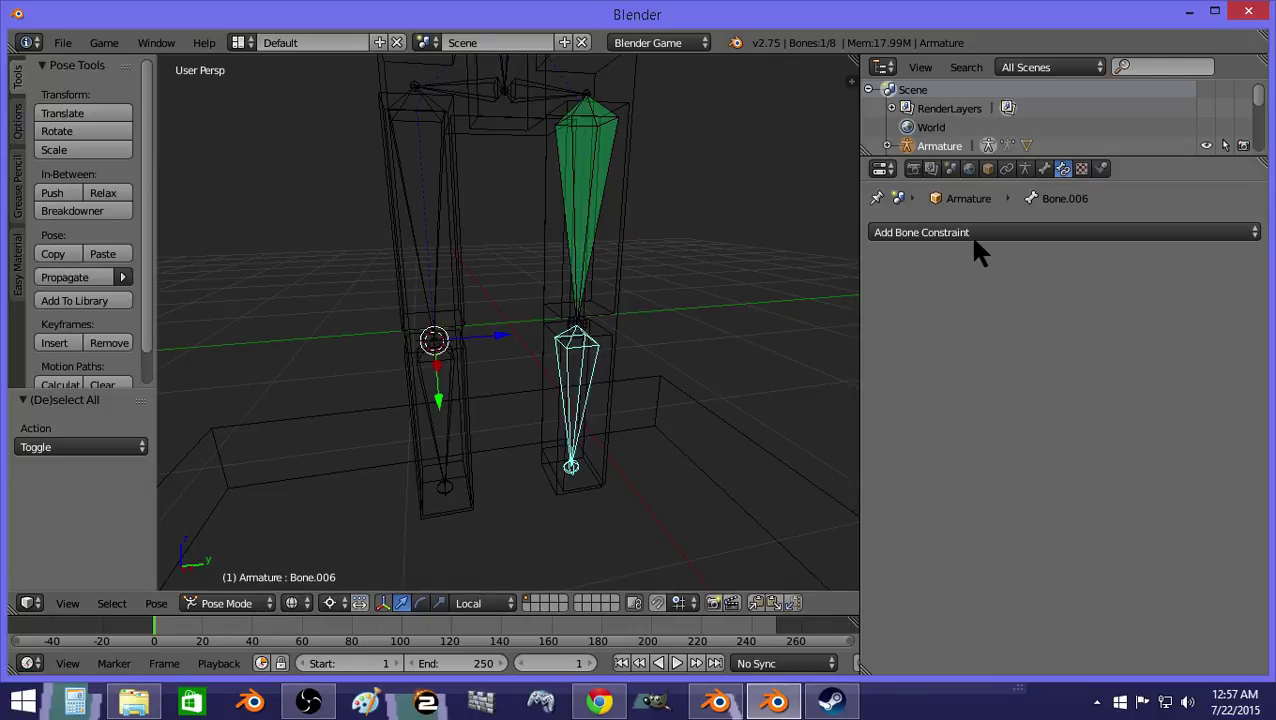
right_click(440, 222)
left_click(962, 236)
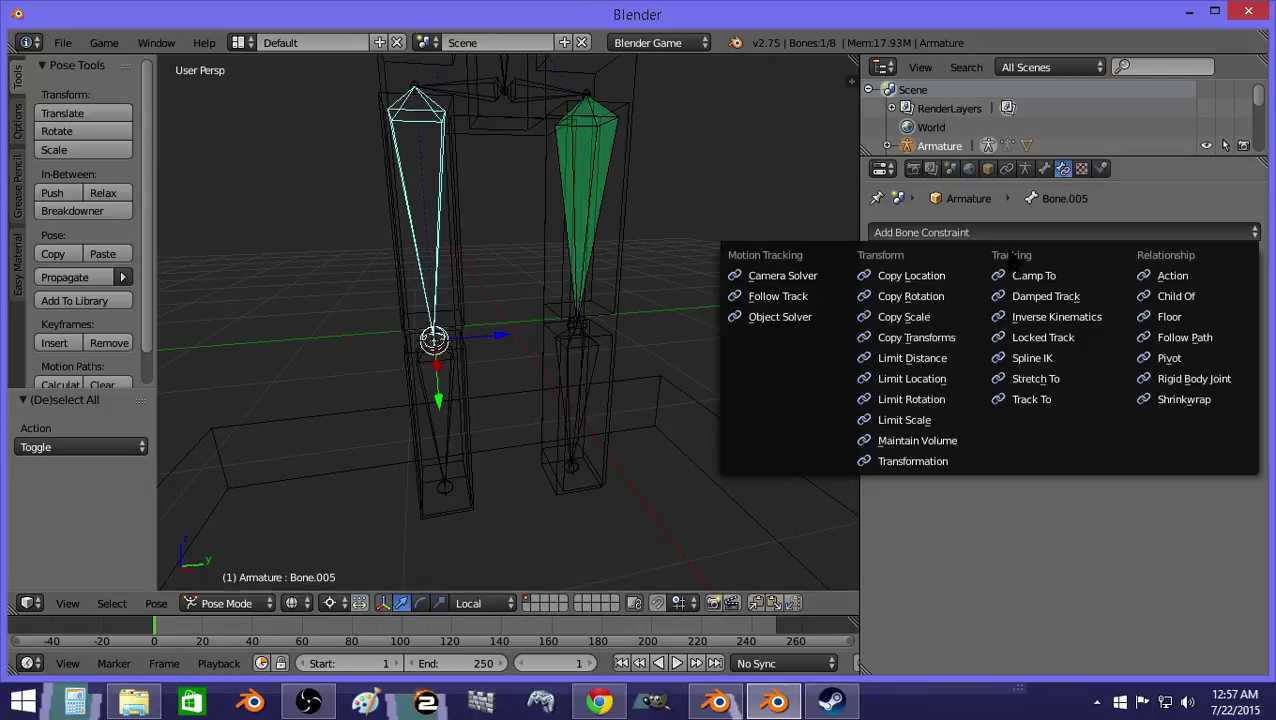
left_click(946, 297)
left_click(1015, 301)
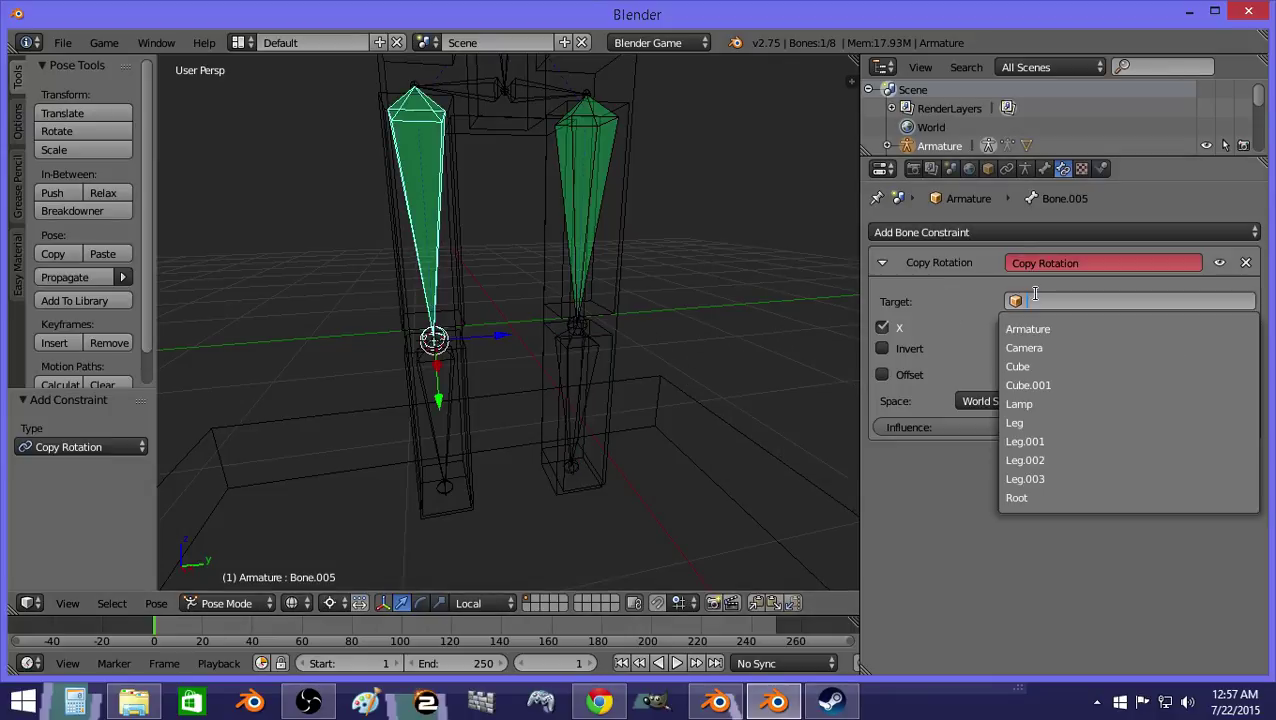
left_click(1000, 442)
Step: Identify the lower leg block on the -Y side and add a Copy Rotation constraint targeting Leg.002 to the lower leg bone inside it
key("ctrl+Tab")
right_click(470, 395)
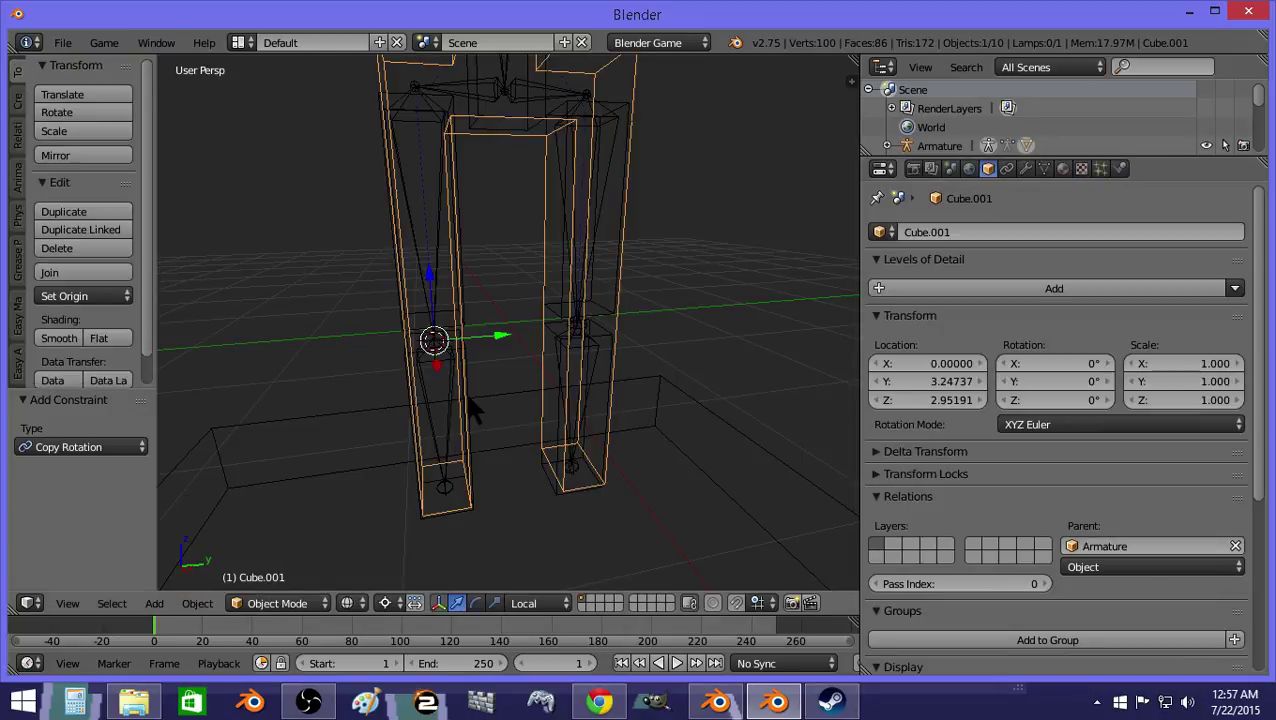
right_click(471, 398)
right_click(462, 418)
right_click(476, 431)
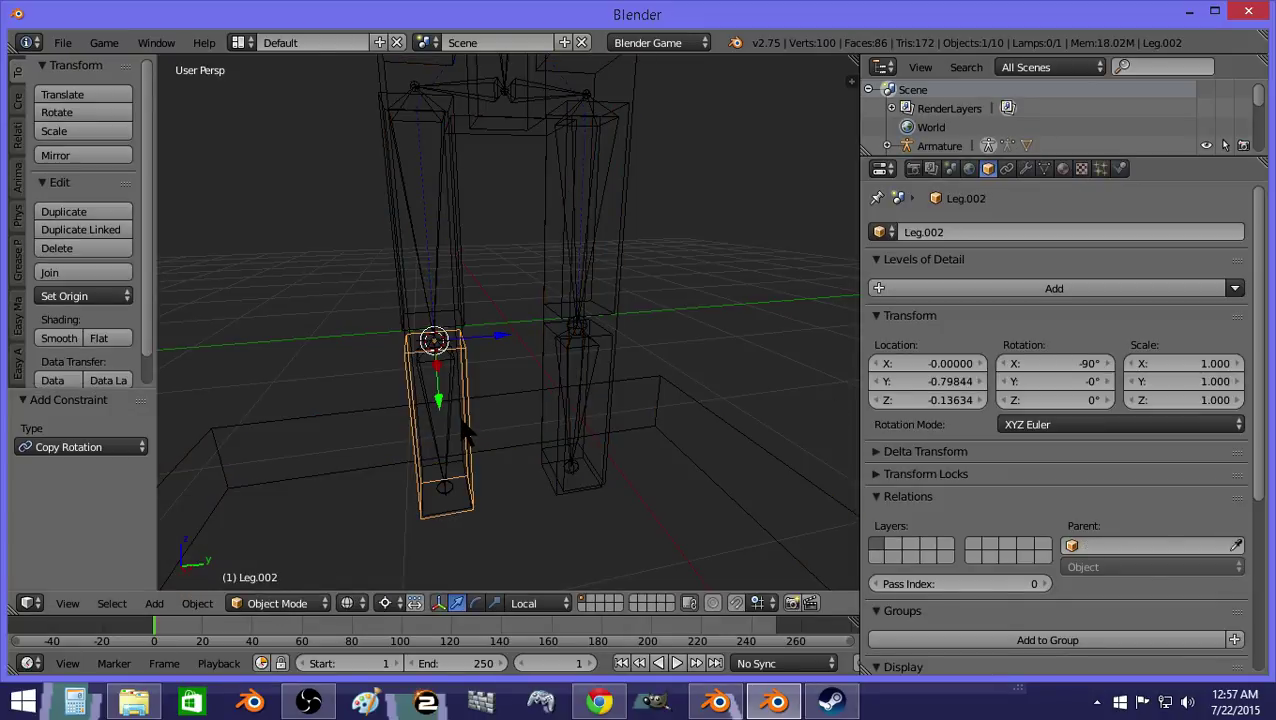
right_click(447, 425)
key("ctrl+Tab")
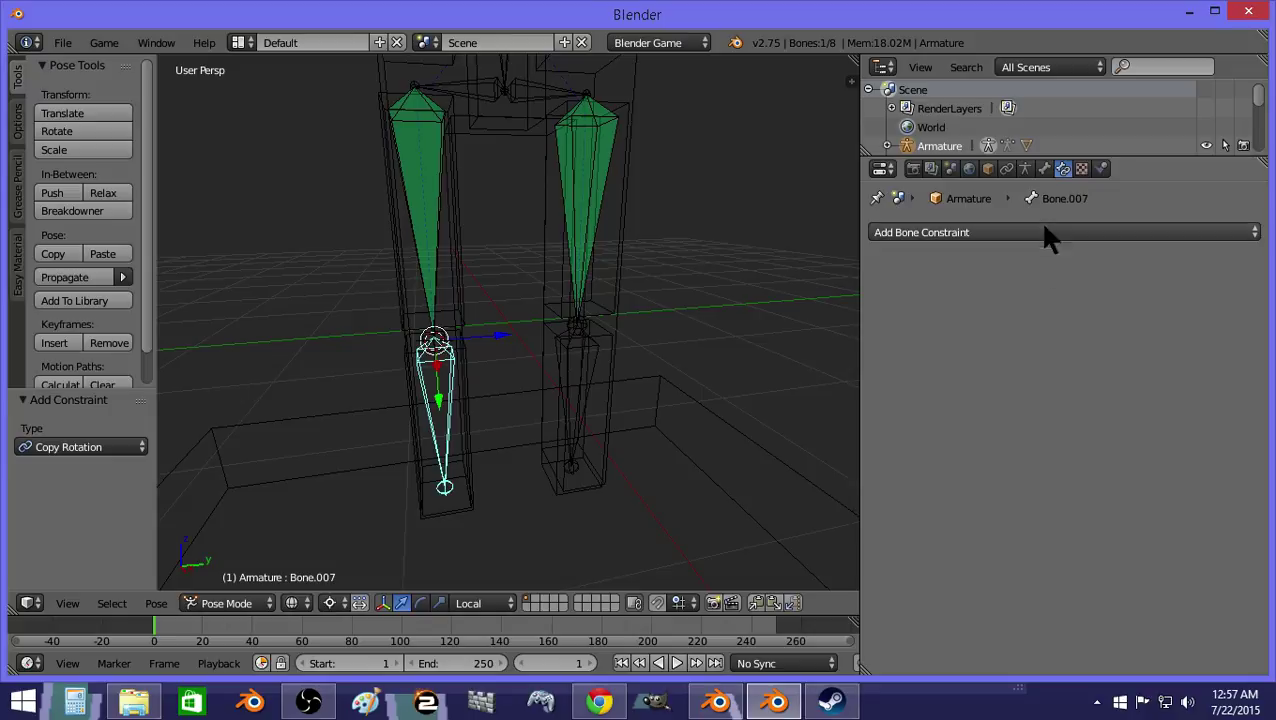
left_click(1040, 232)
left_click(931, 298)
left_click(1050, 301)
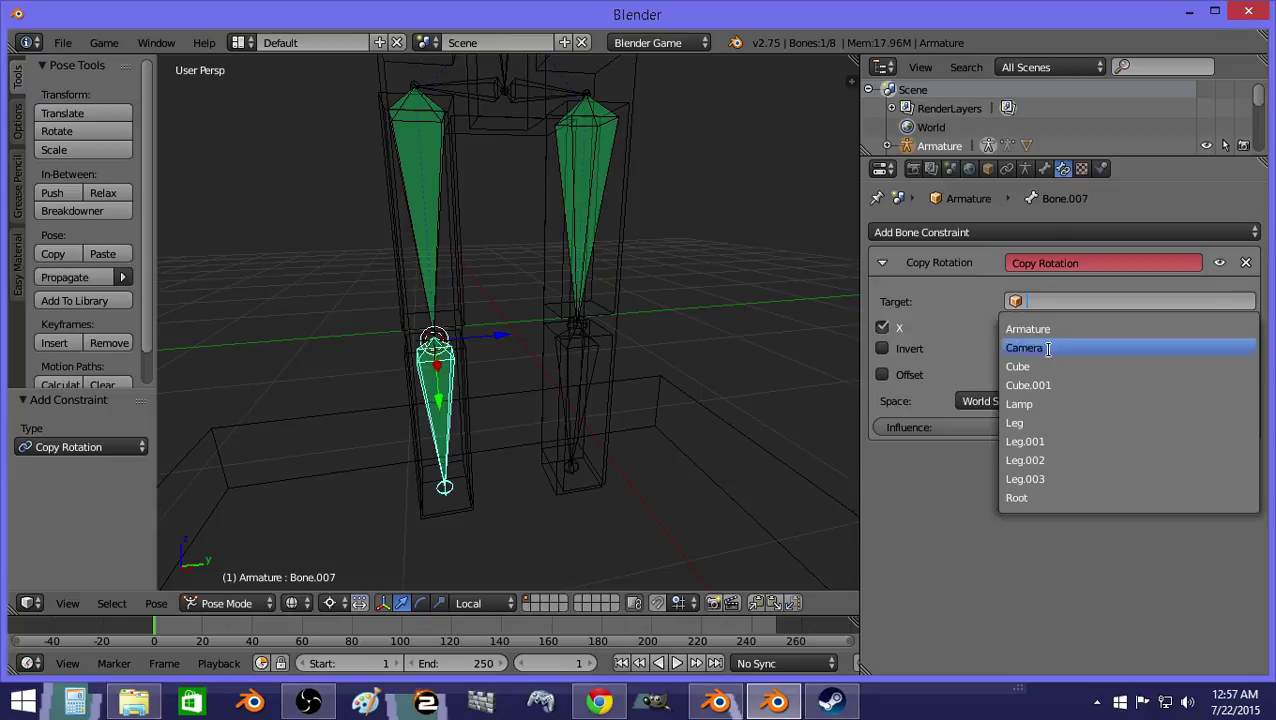
left_click(1029, 462)
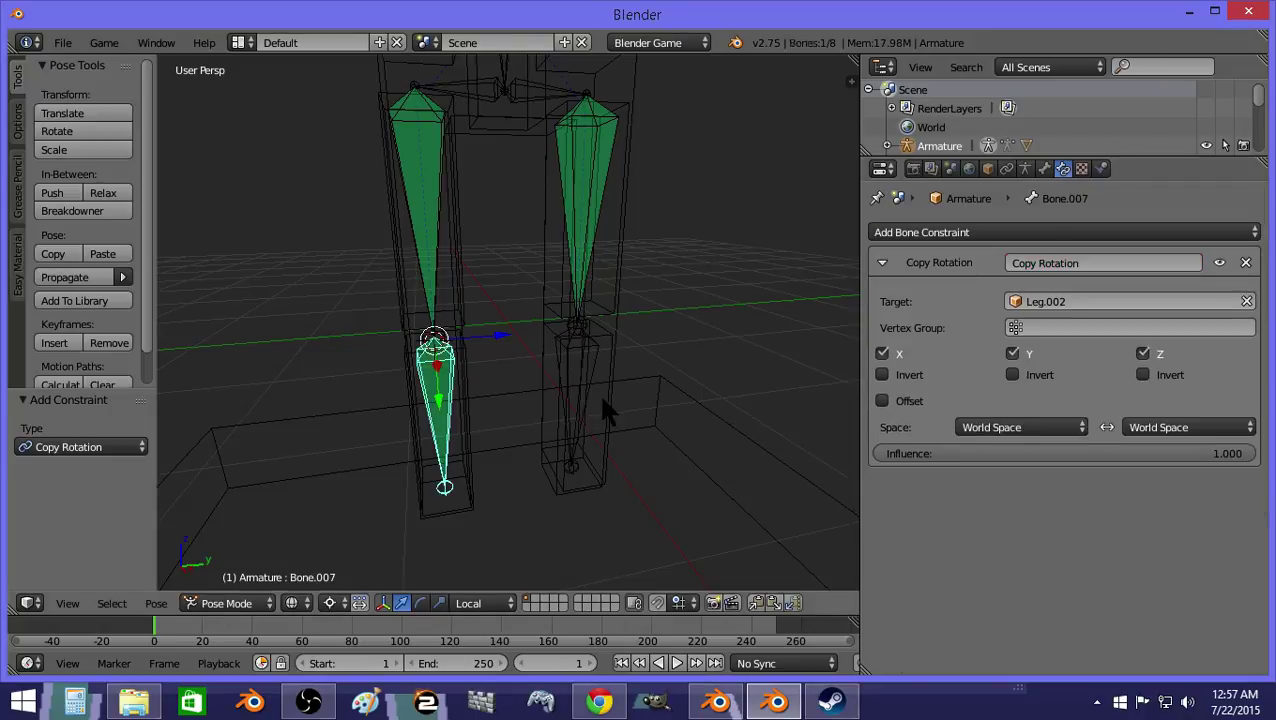
Step: Add a Copy Rotation constraint to the lower leg bone on the +Y side with Leg.003 as its target
key("ctrl+Tab")
right_click(607, 400)
right_click(585, 395)
key("ctrl+Tab")
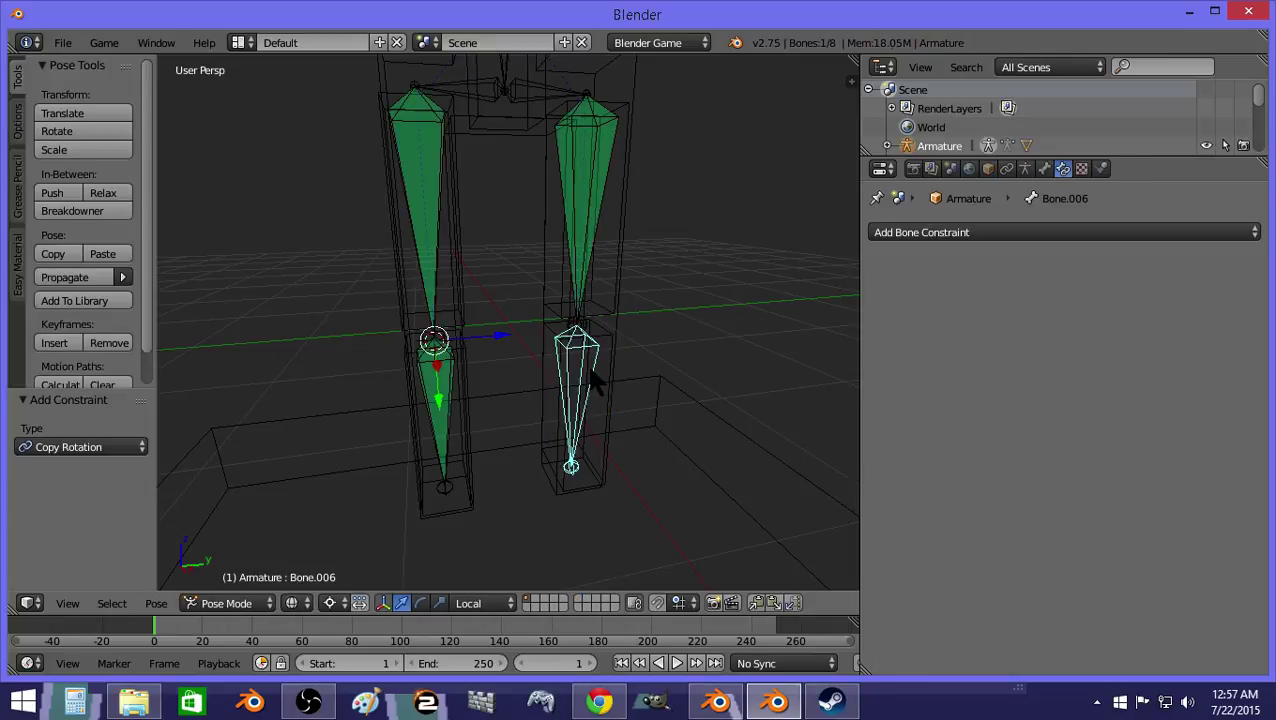
left_click(971, 234)
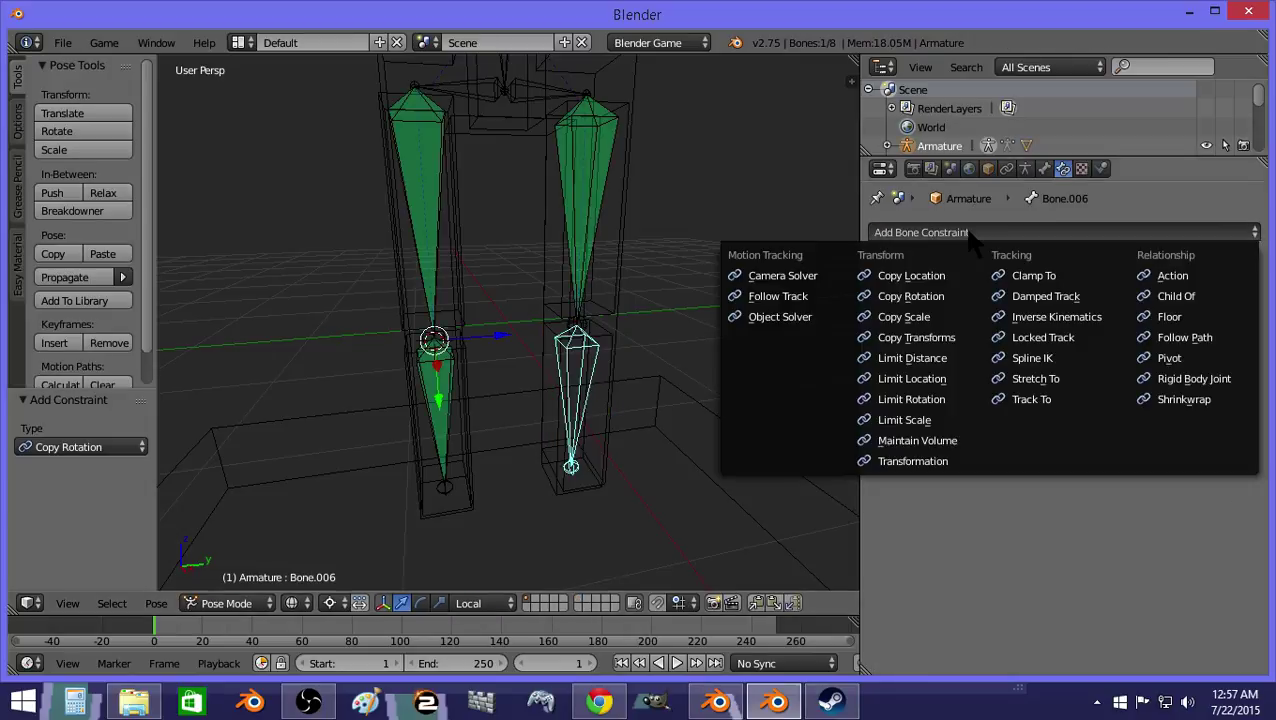
left_click(960, 298)
left_click(1060, 301)
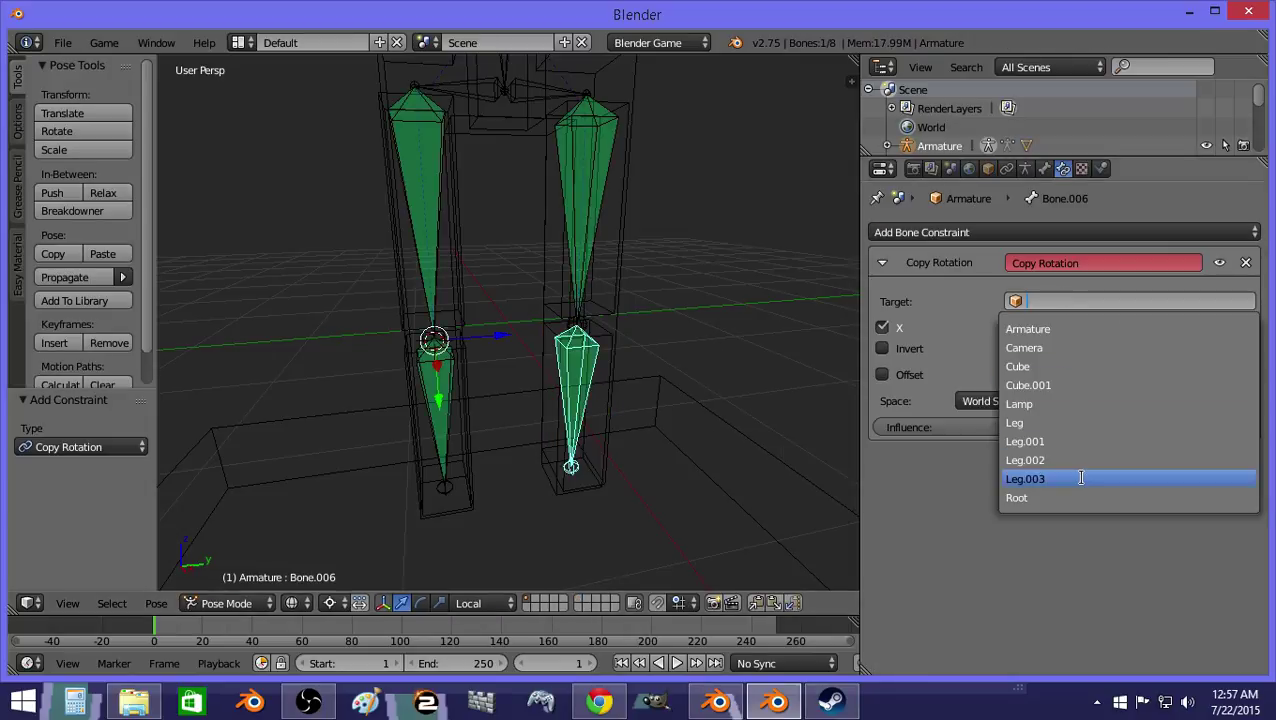
left_click(1040, 476)
Step: Deselect all bones and display the whole ragdoll in Texture viewport shading
mouse_move(585, 295)
middle_mouse_down()
mouse_move(541, 313)
mouse_move(570, 399)
middle_mouse_up()
key("a")
key("z")
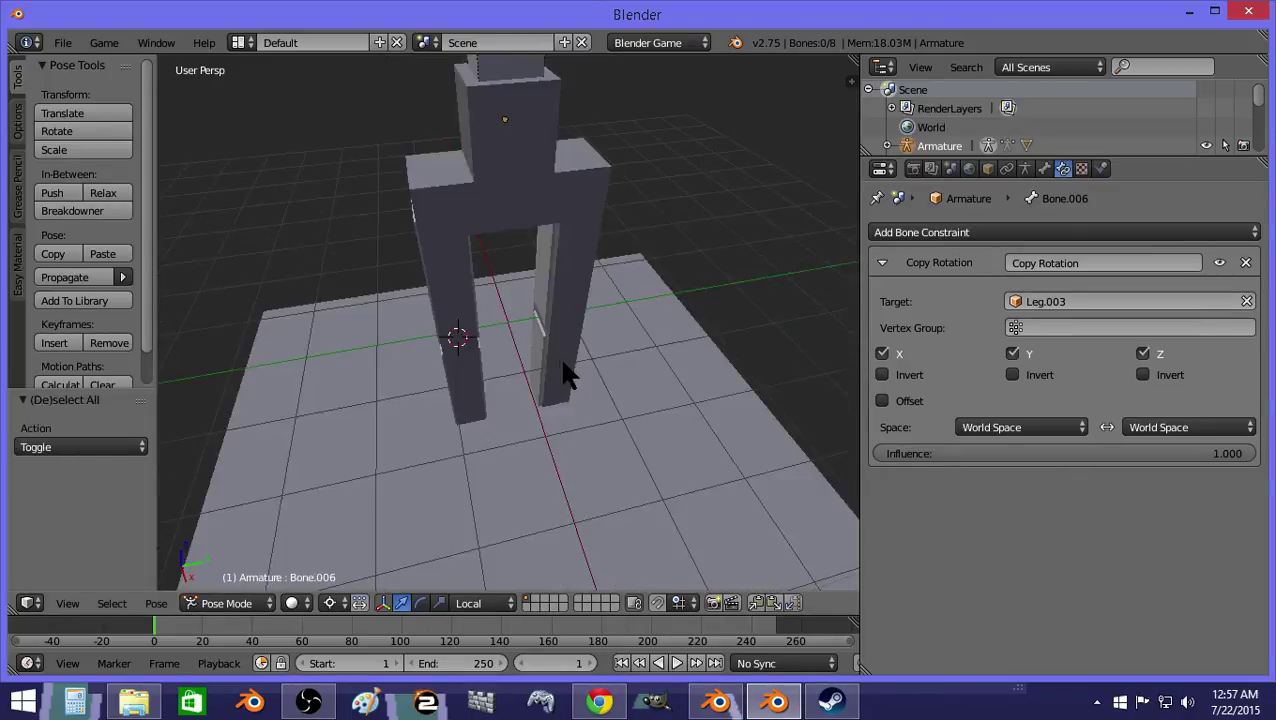
middle_click_drag(491, 352, 550, 333)
key("z")
key("z")
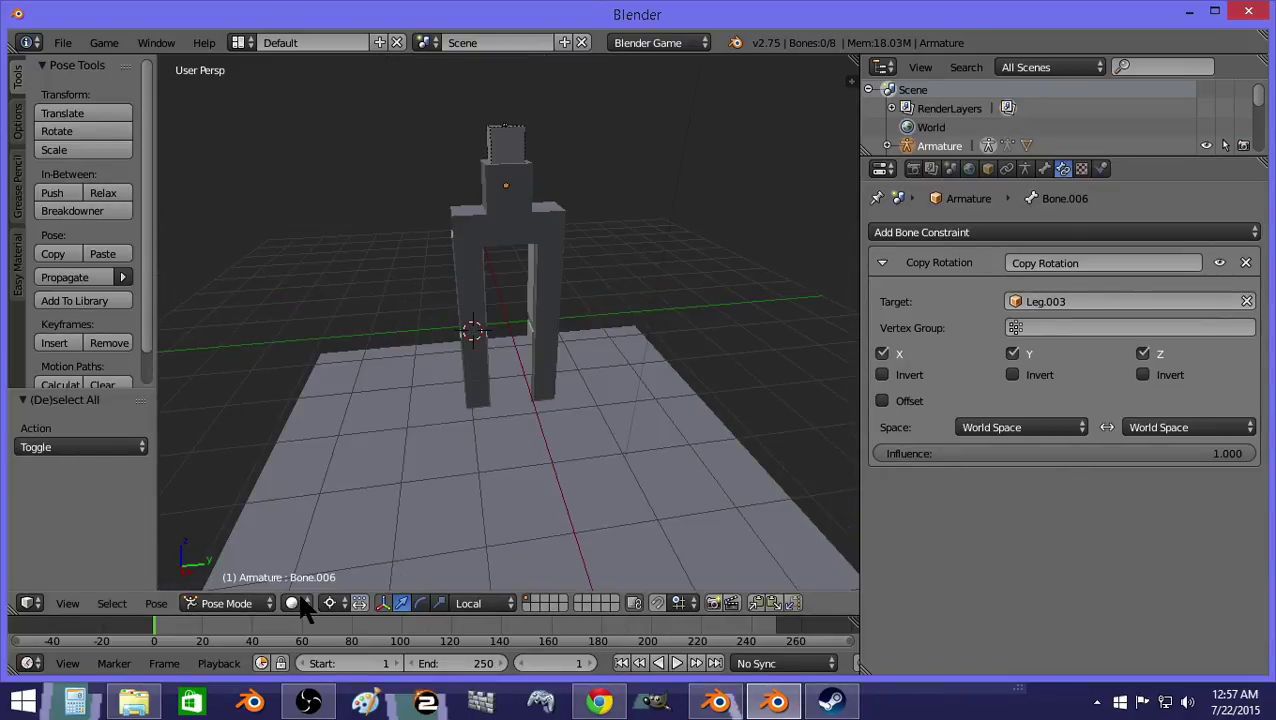
left_click(295, 603)
left_click(322, 519)
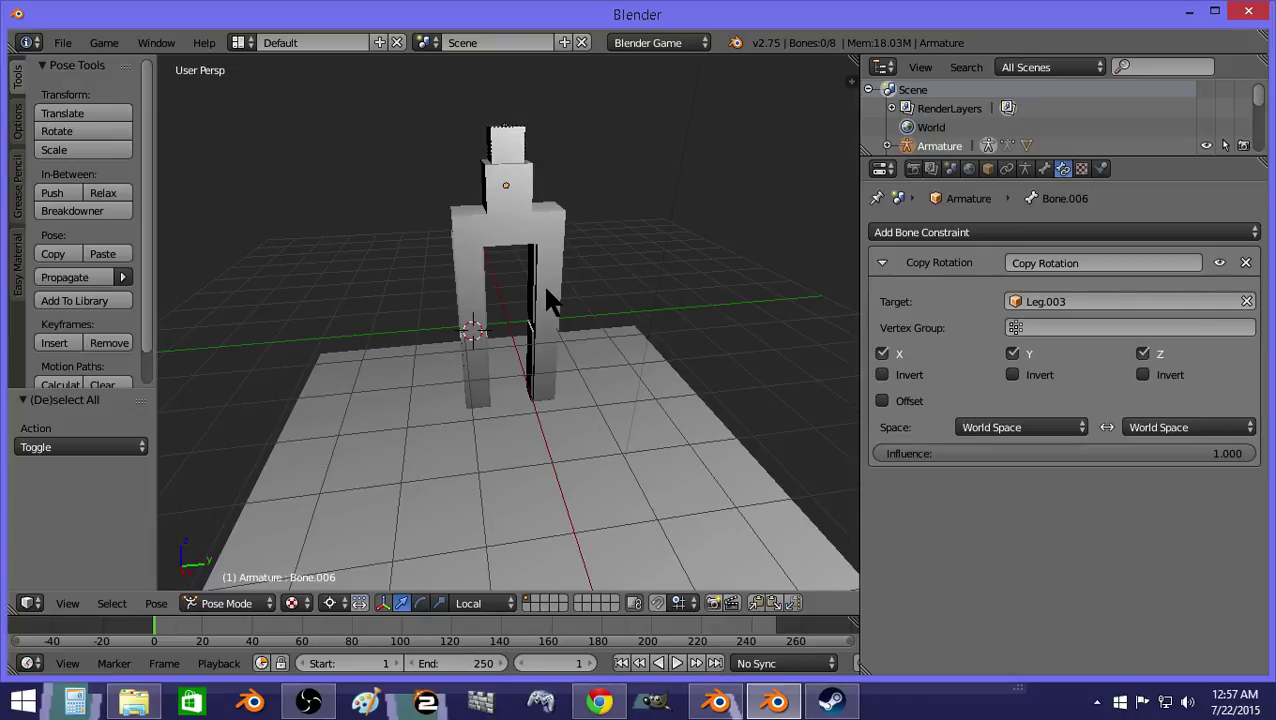
Step: Return to Object Mode, run the game to check the ragdoll, and stop it
key("ctrl+Tab")
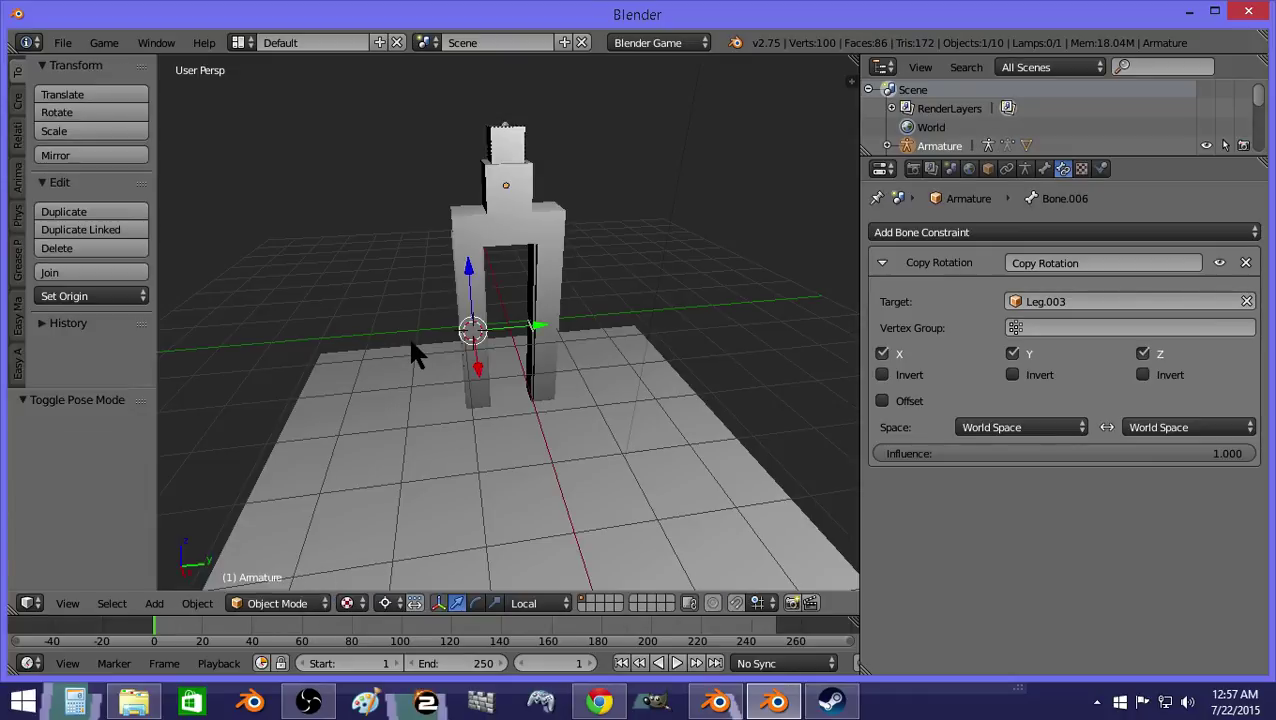
key("p")
key("Escape")
Step: Try to parent the Cube.001 body mesh to the armature with automatic weights, and undo the parenting
key("z")
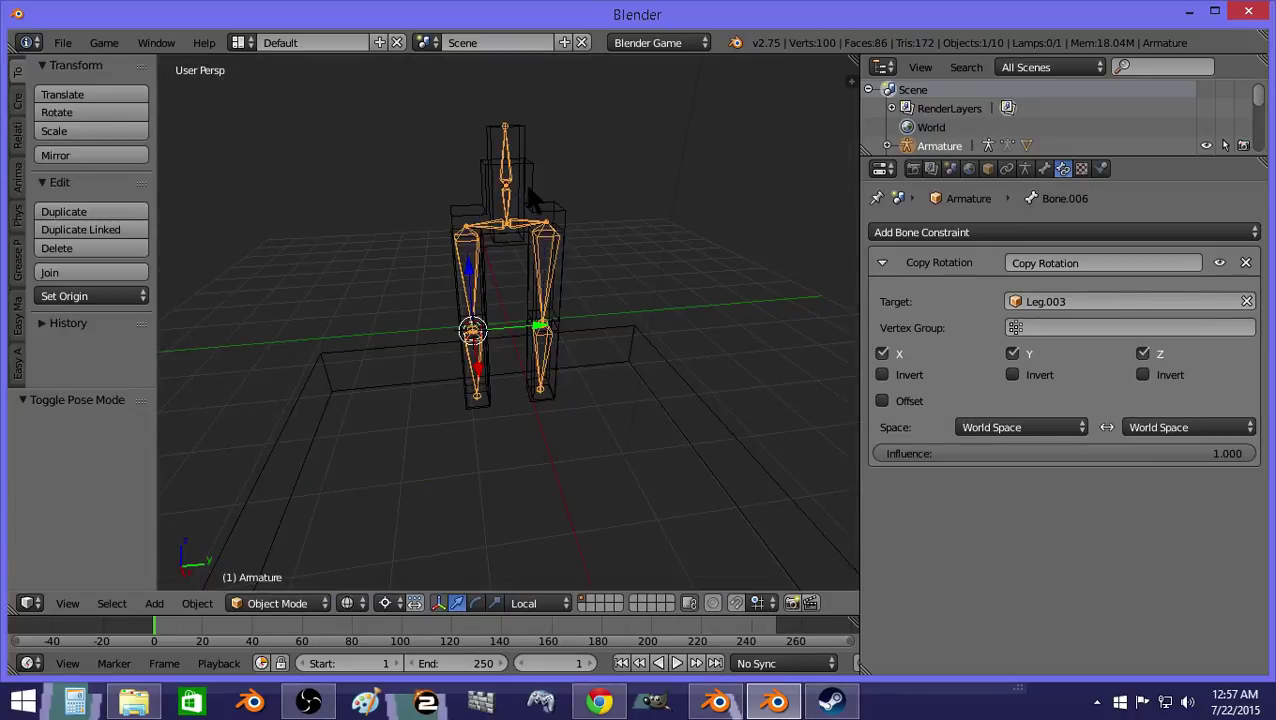
key("a")
right_click(528, 181)
scroll(526, 172, "up", 1)
right_click(514, 166)
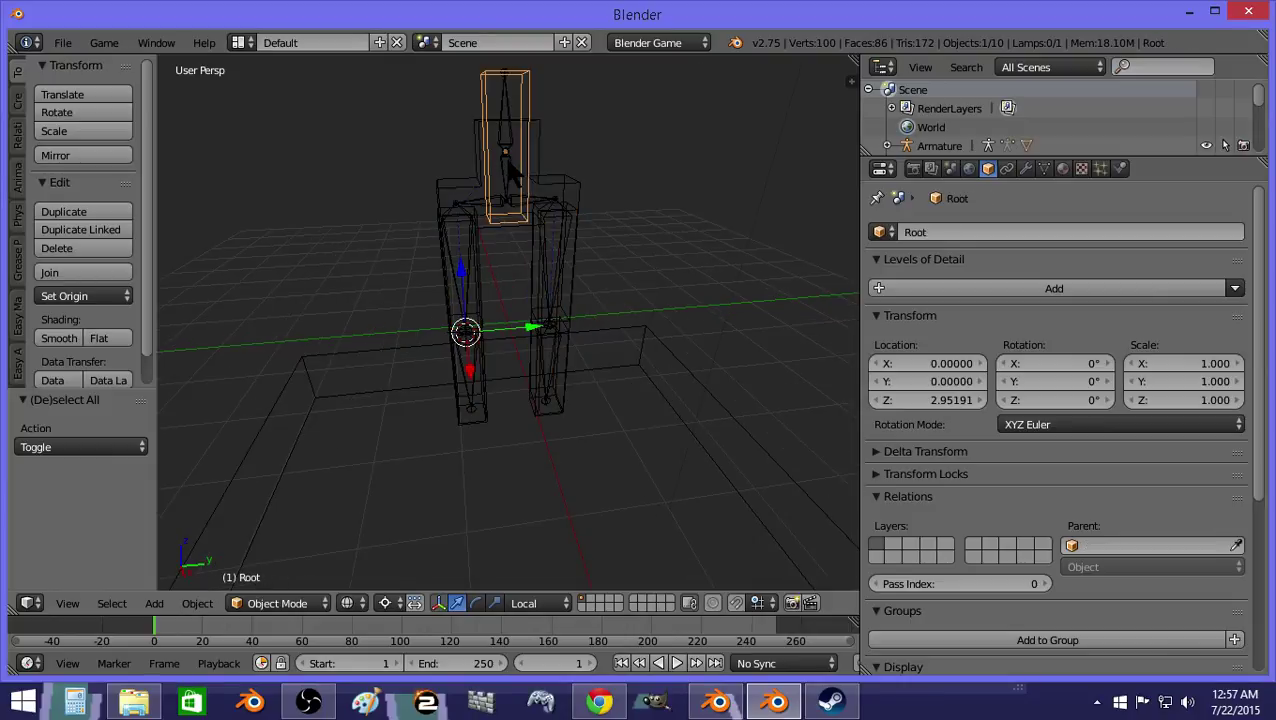
right_click(540, 172)
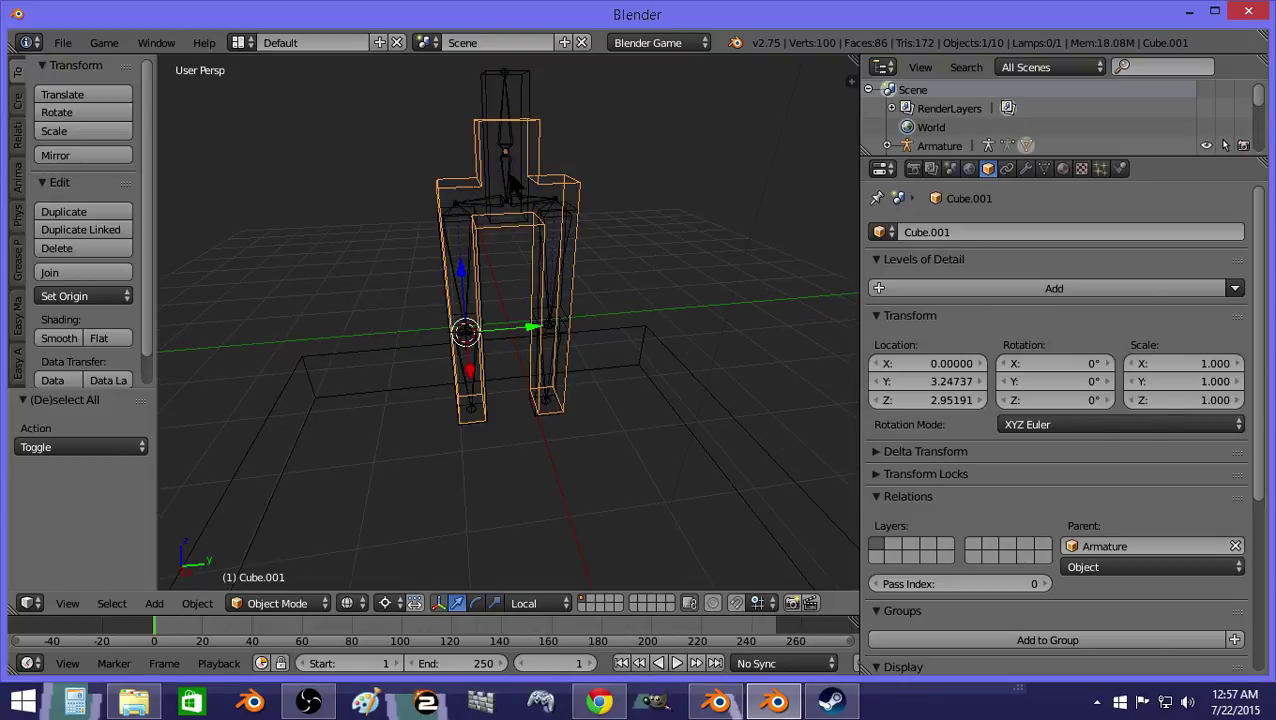
right_click(510, 181, "shift")
key("ctrl+p")
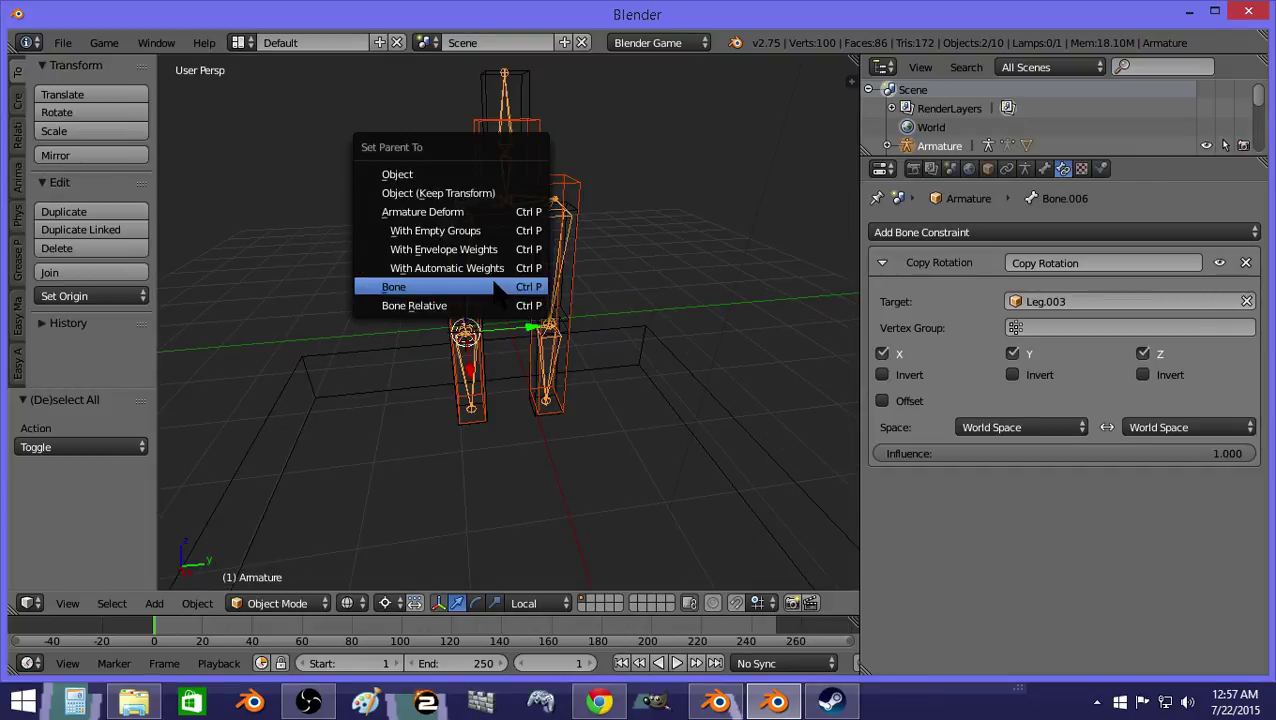
left_click(483, 266)
key("ctrl+z")
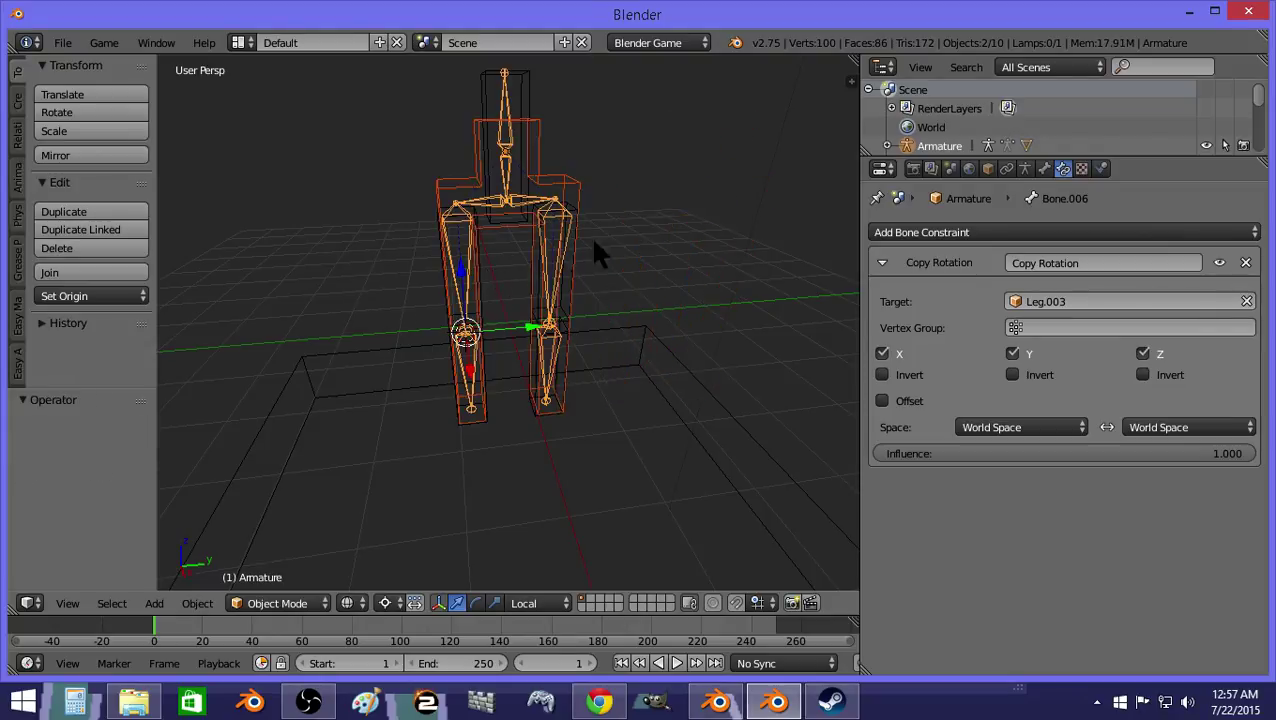
Step: Clear the parent of the Cube.001 body mesh while keeping its transformation, and parent the mesh to the armature again
key("a")
right_click(557, 194)
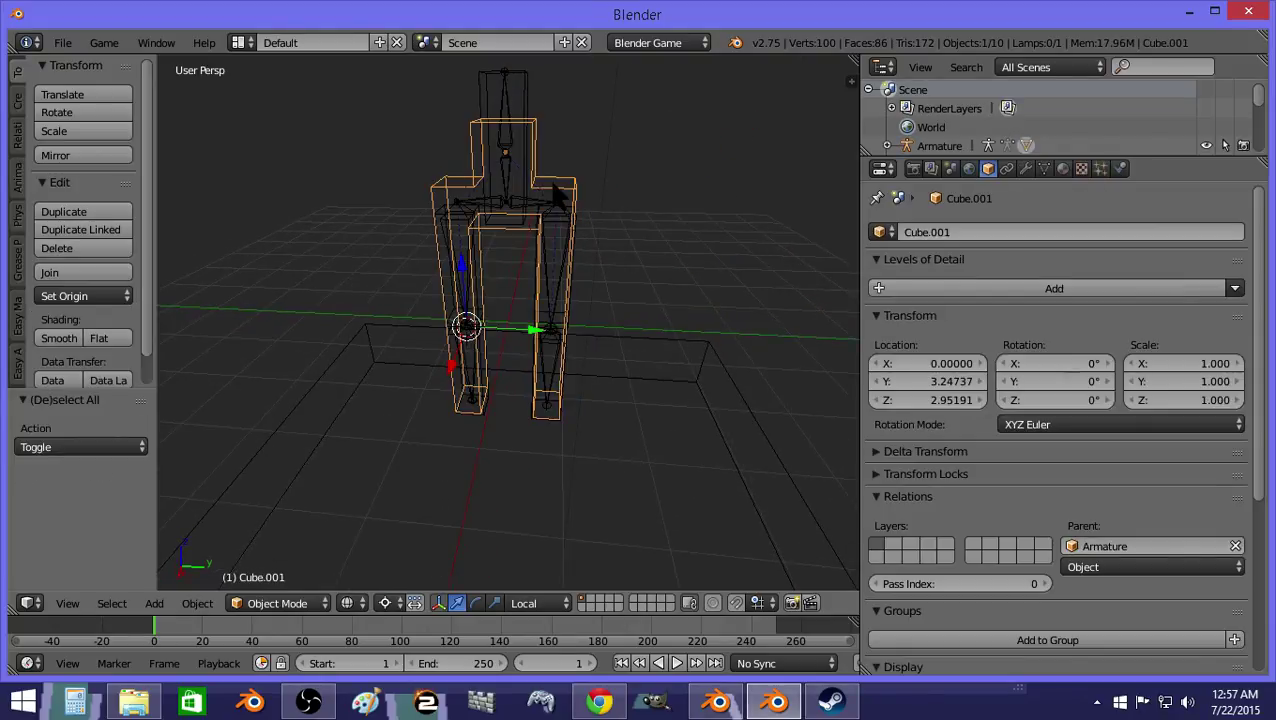
key("alt+p")
left_click(530, 205)
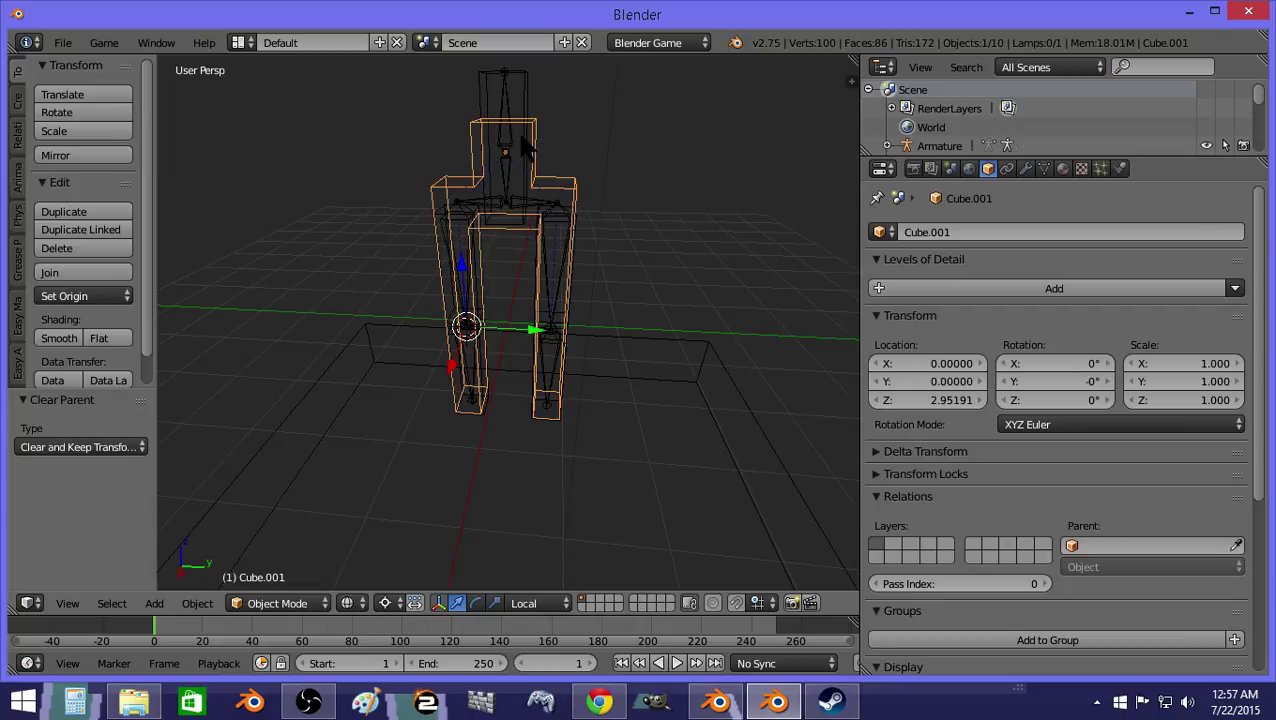
right_click(524, 143, "shift")
key("ctrl+p")
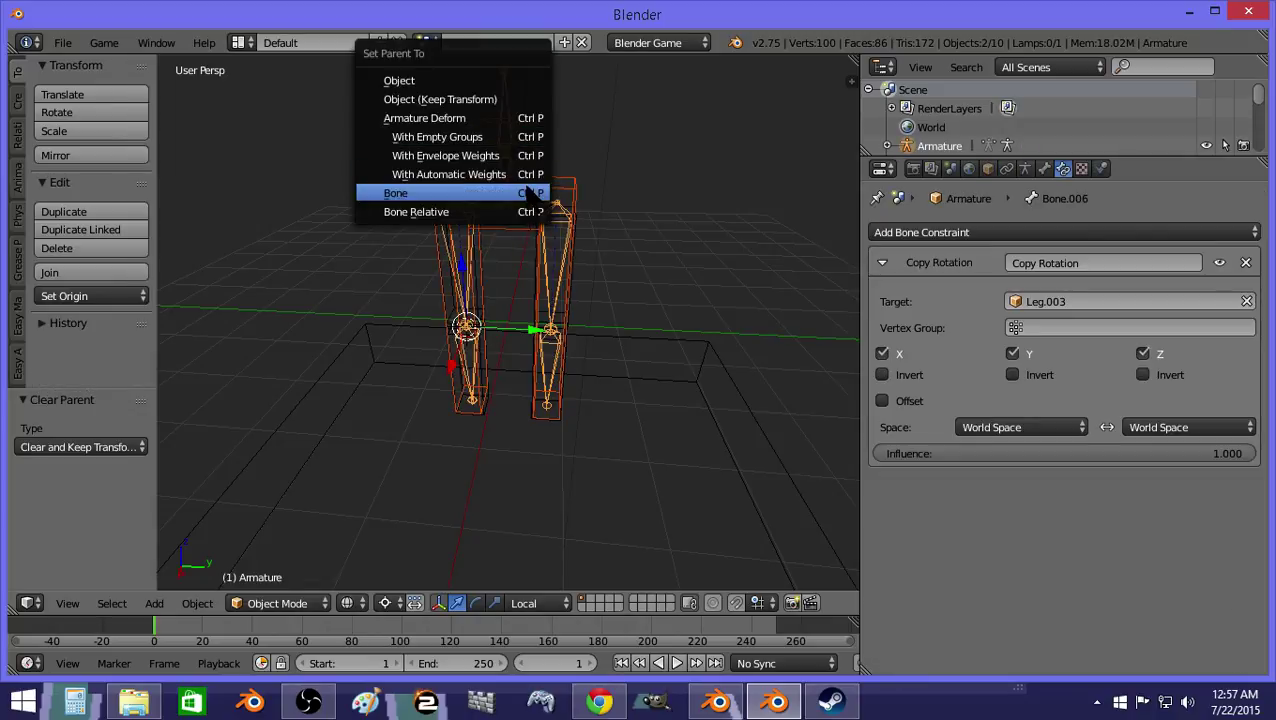
left_click(530, 193)
key("a")
Step: Test the lower leg bone on the +Y side in Pose Mode by rotating it about the X axis, and cancel the rotation
right_click(557, 378)
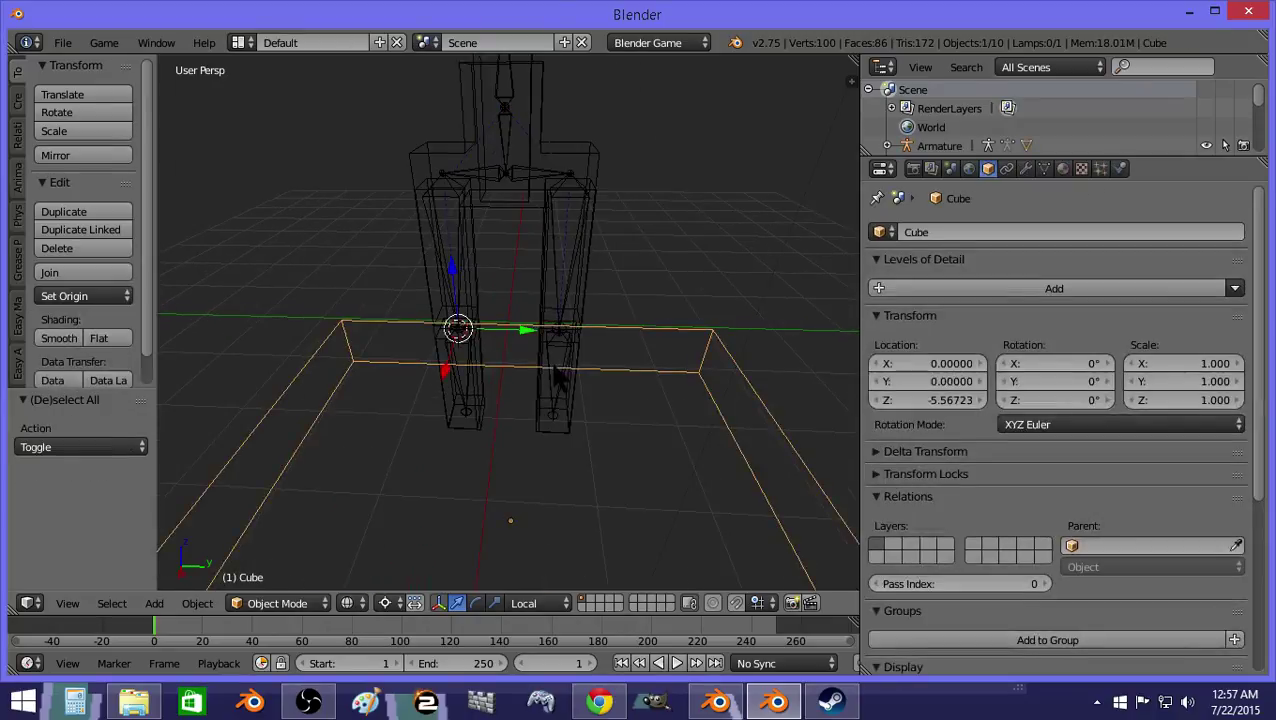
right_click(555, 382)
left_click(293, 603)
left_click(278, 535)
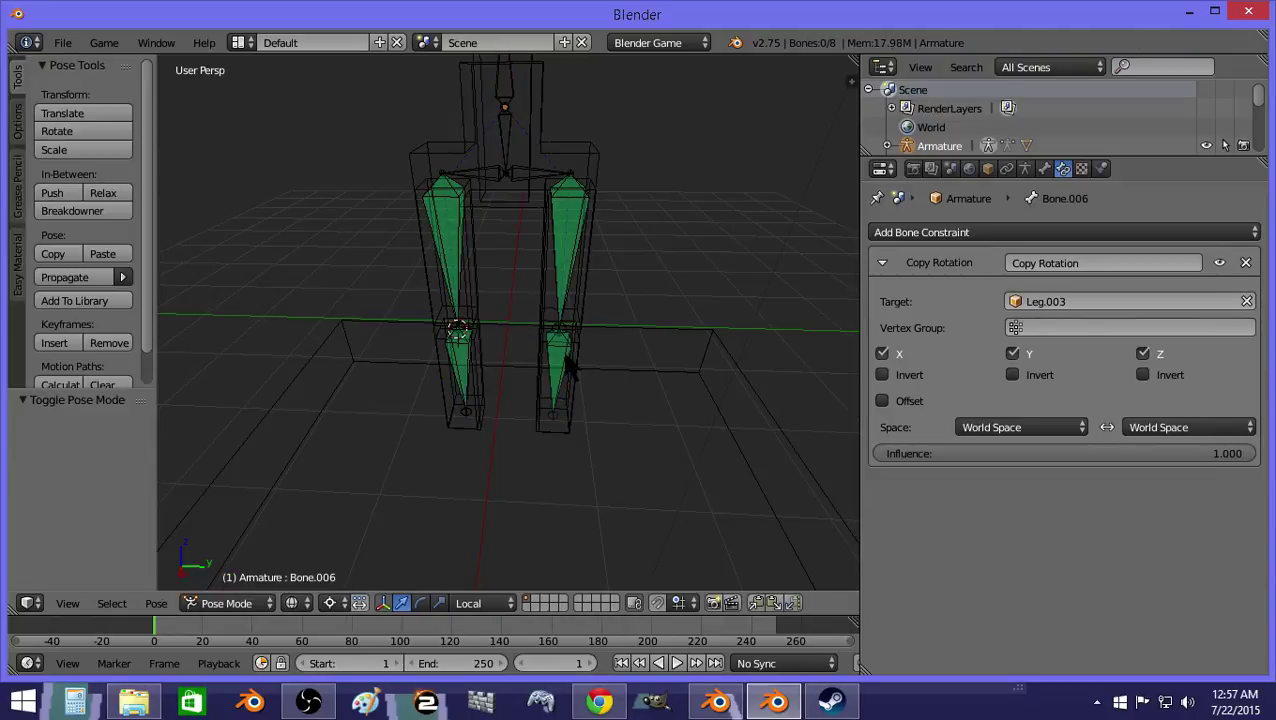
right_click(563, 372)
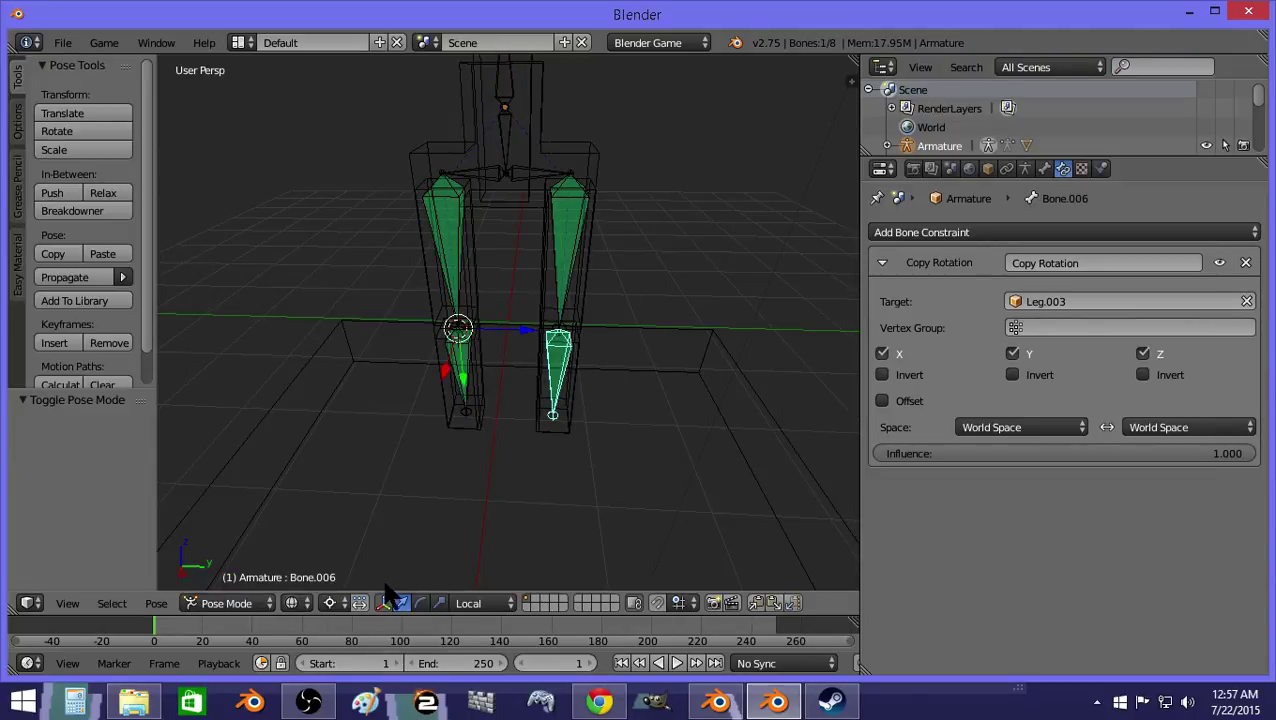
key("r")
key("x")
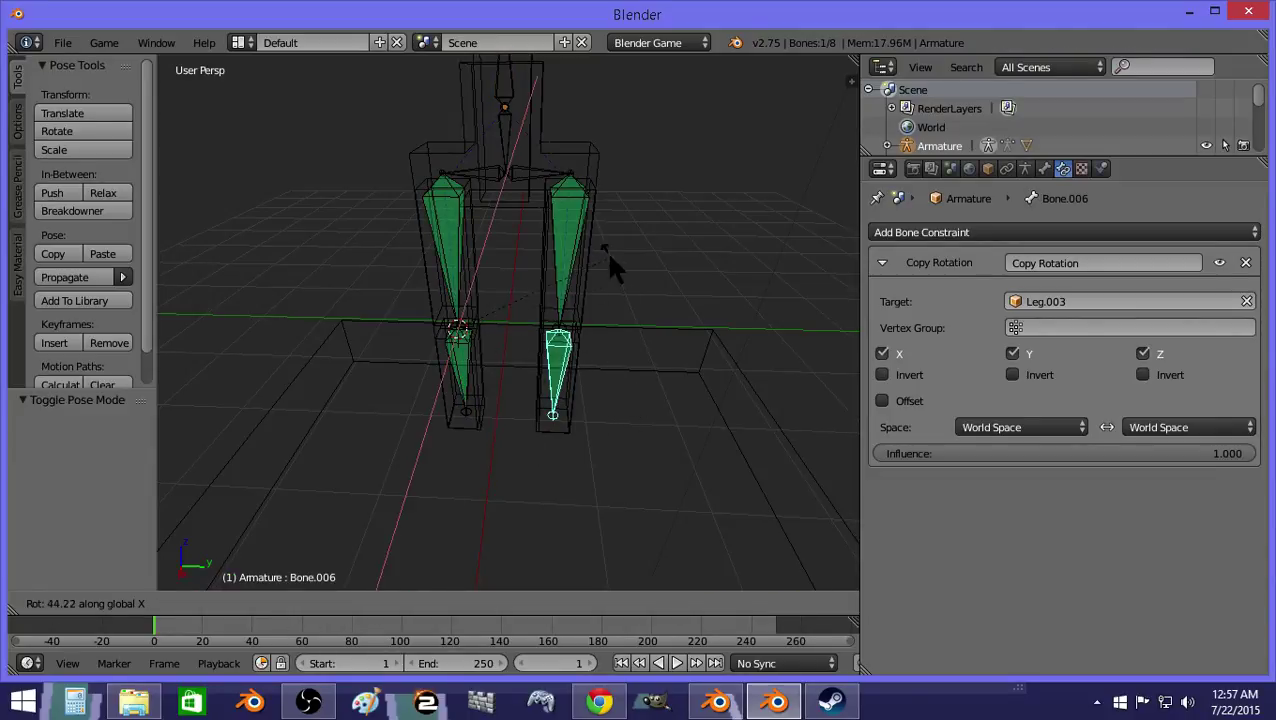
right_click(604, 406)
Step: Test the same lower leg bone with a free rotation, and cancel it
key("a")
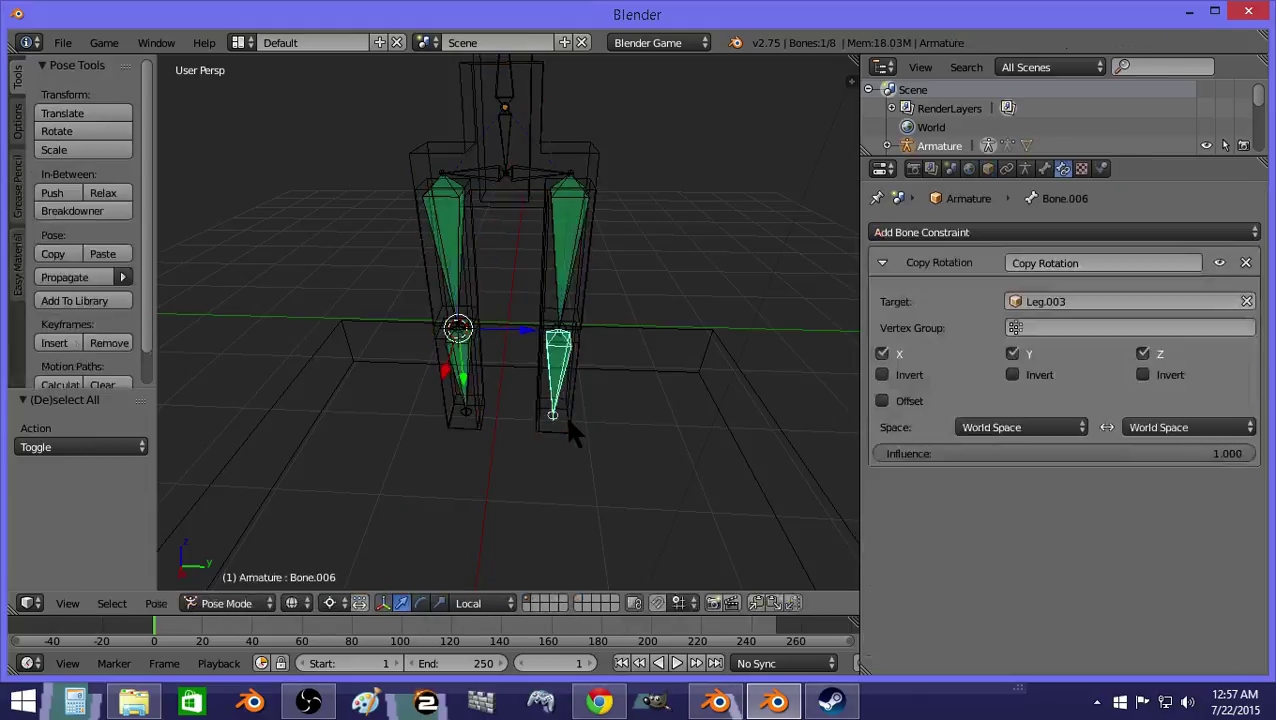
key("z")
key("z")
key("r")
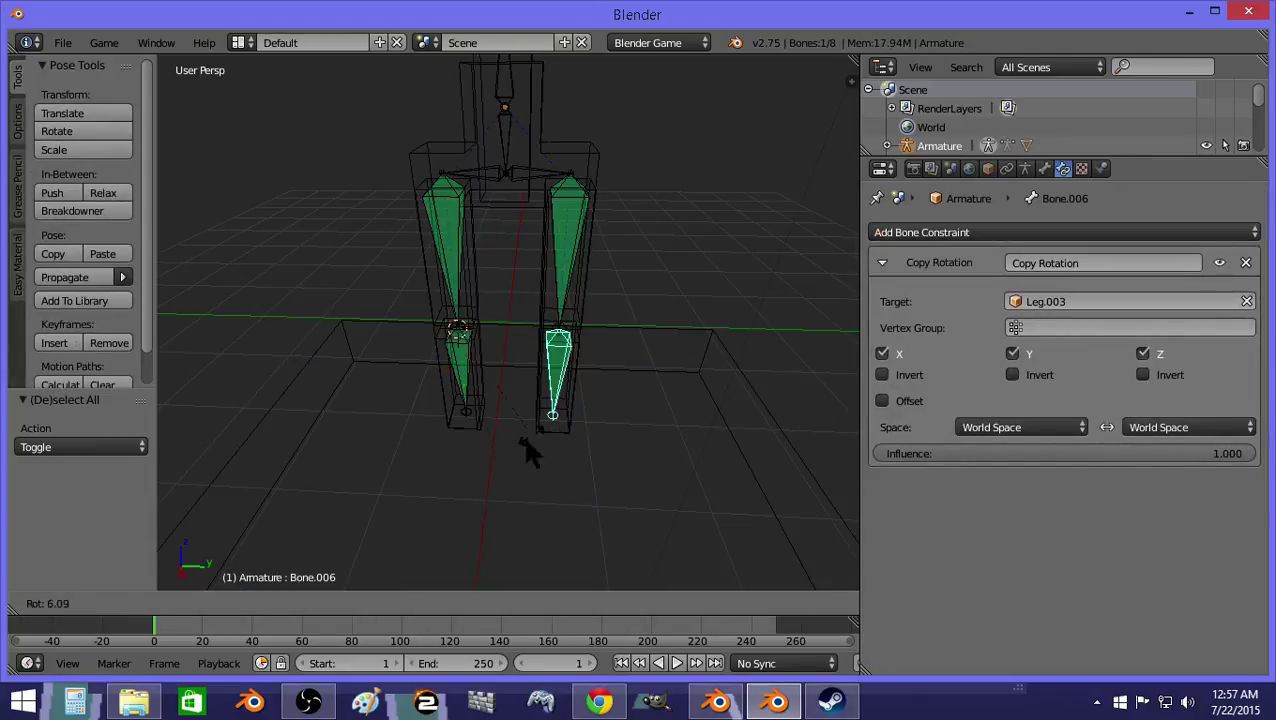
right_click(368, 58)
Step: Test the mesh deformation in Object Mode with solid shading by rotating the Leg.002 block freely, and cancel the rotation
left_click(194, 603)
left_click(220, 582)
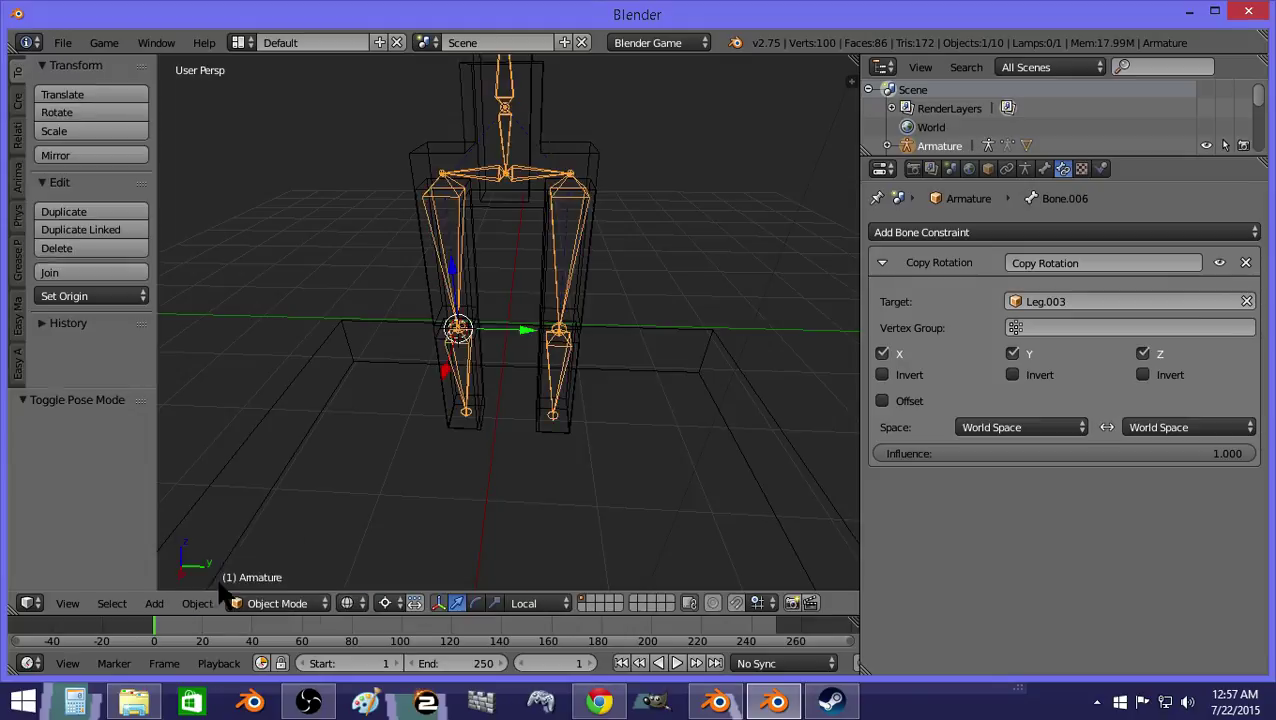
key("z")
right_click(481, 403)
key("r")
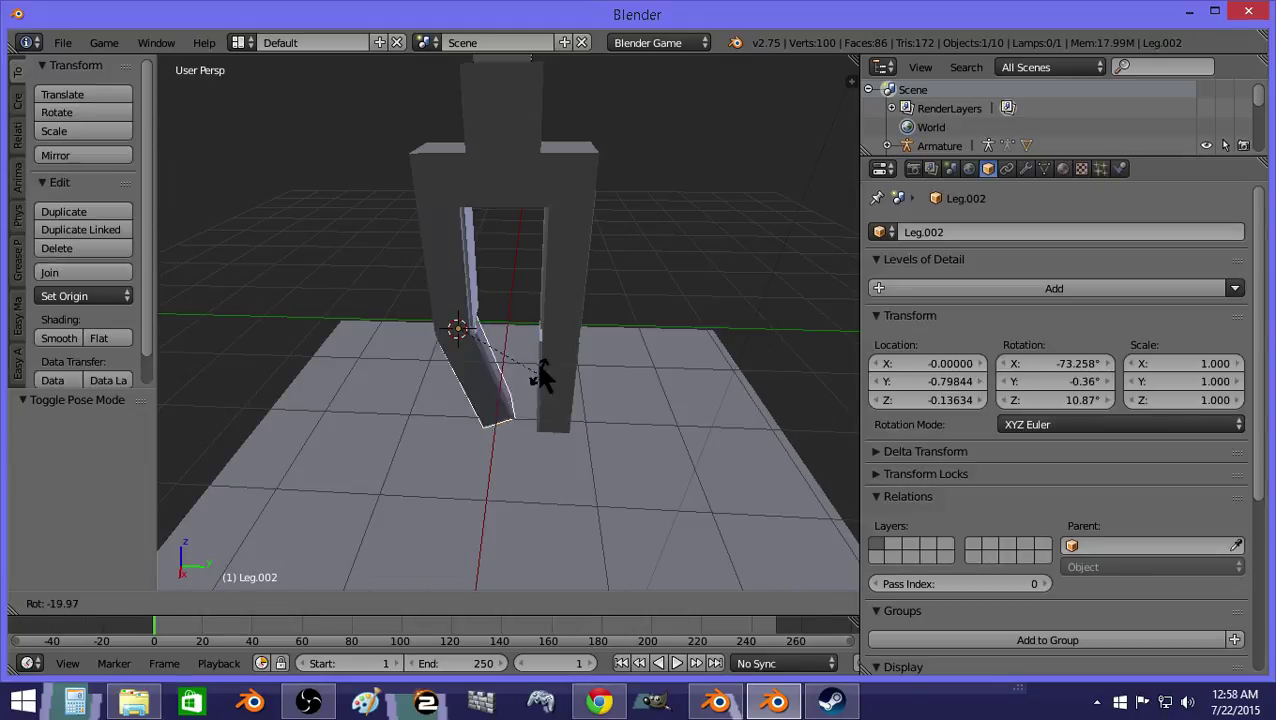
right_click(500, 410)
key("a")
scroll(555, 312, "down", 2)
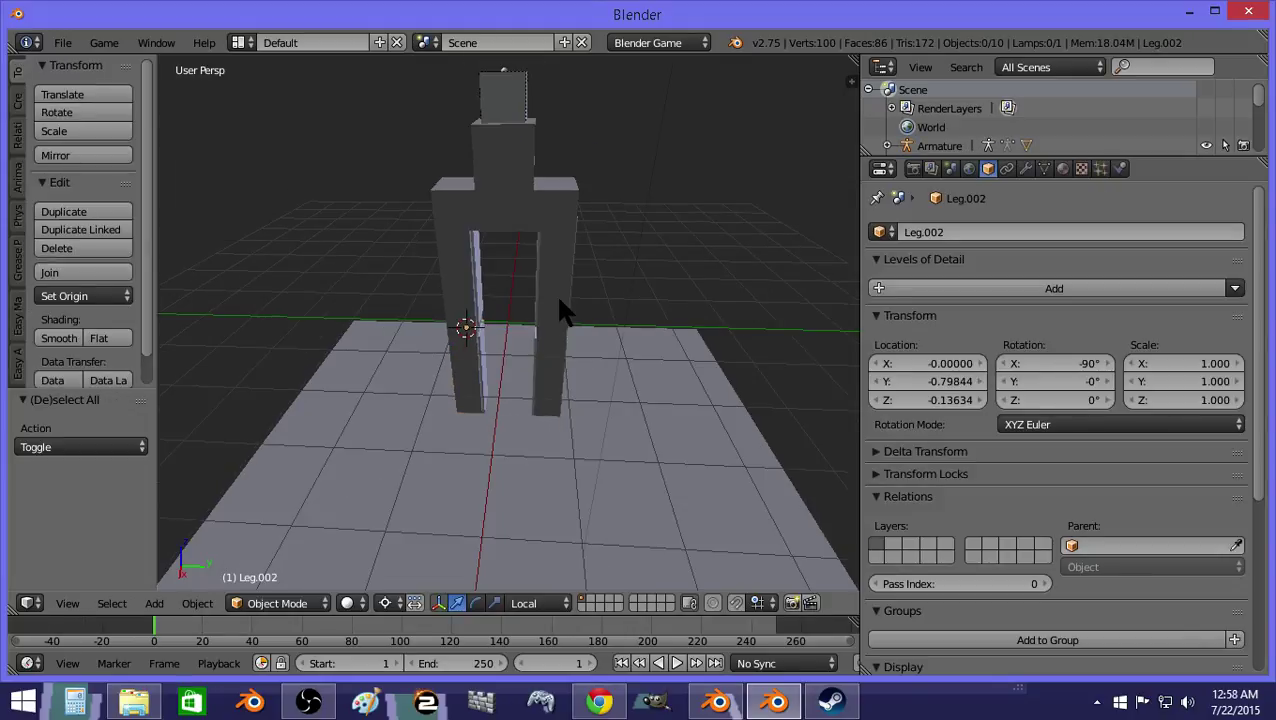
Step: Select the armature in wireframe display and replace the timeline with an enlarged Logic Editor
key("z")
right_click(510, 126)
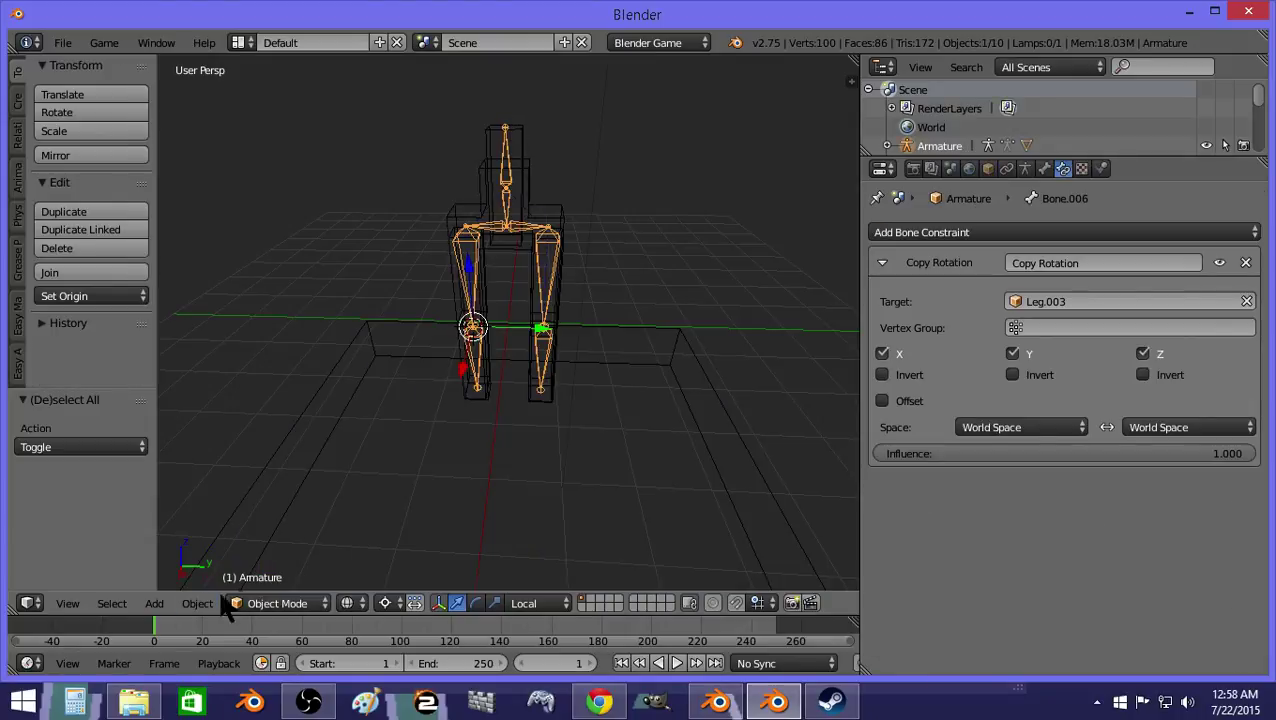
left_click(29, 663)
left_click(60, 410)
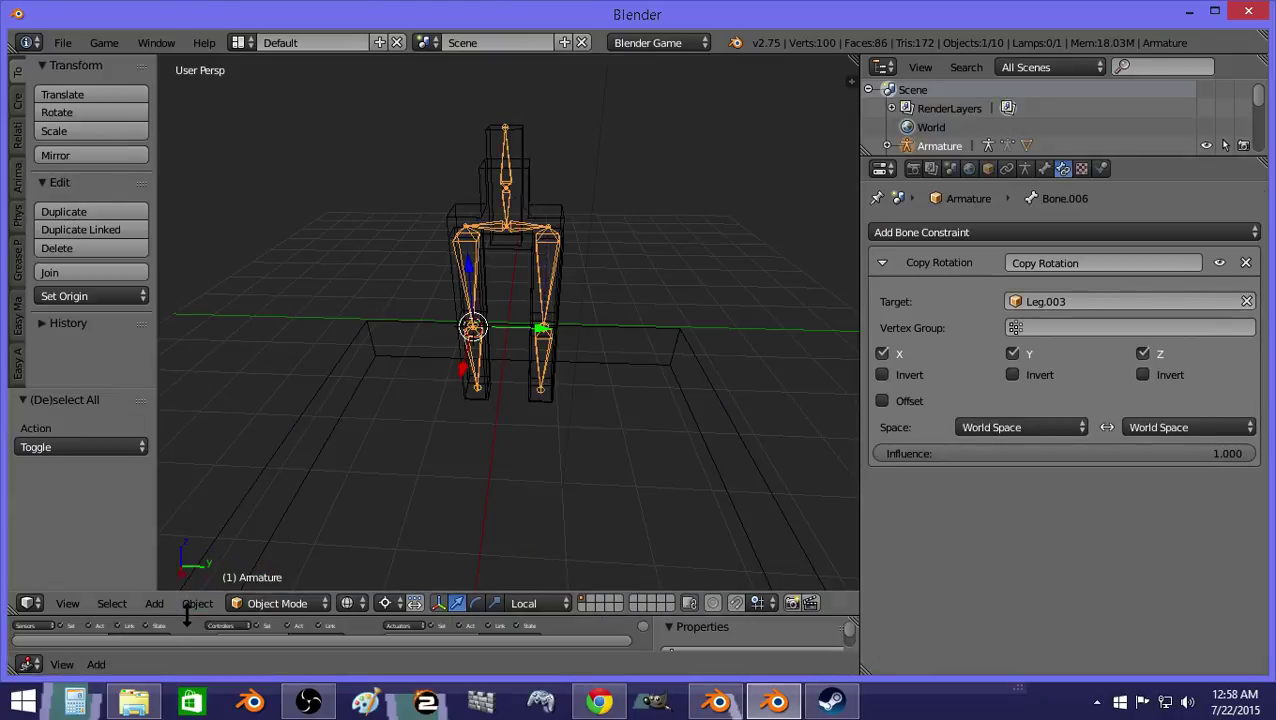
left_click_drag(187, 615, 187, 404)
Step: Give the armature an Always sensor with true level triggering, wired through an And controller to a Run Armature actuator
left_click(135, 427)
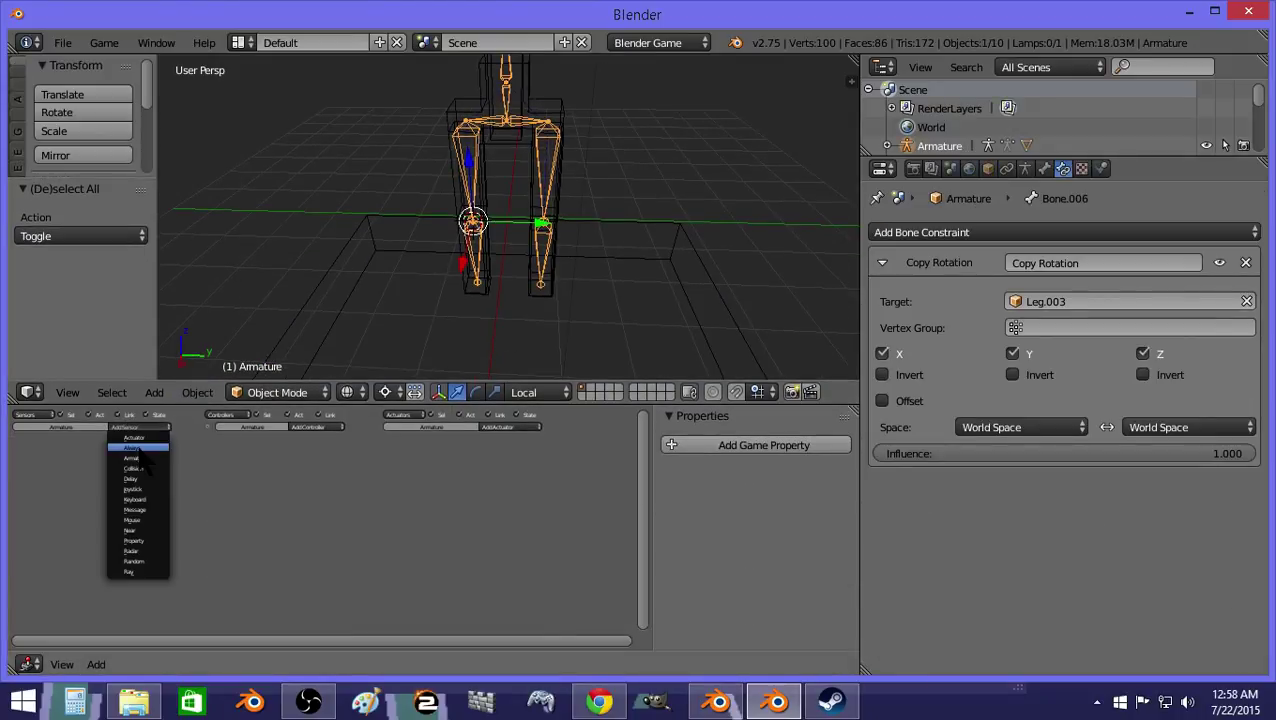
left_click(136, 448)
left_click(505, 428)
left_click(500, 455)
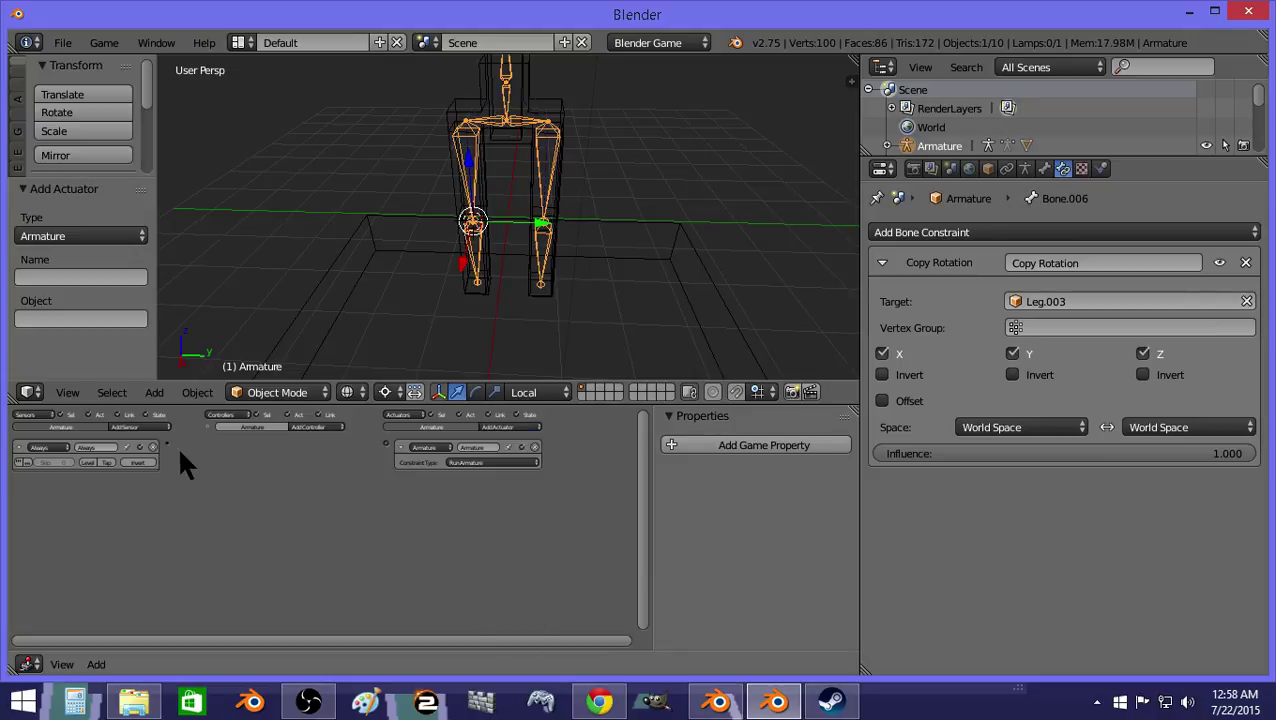
left_click_drag(167, 445, 386, 443)
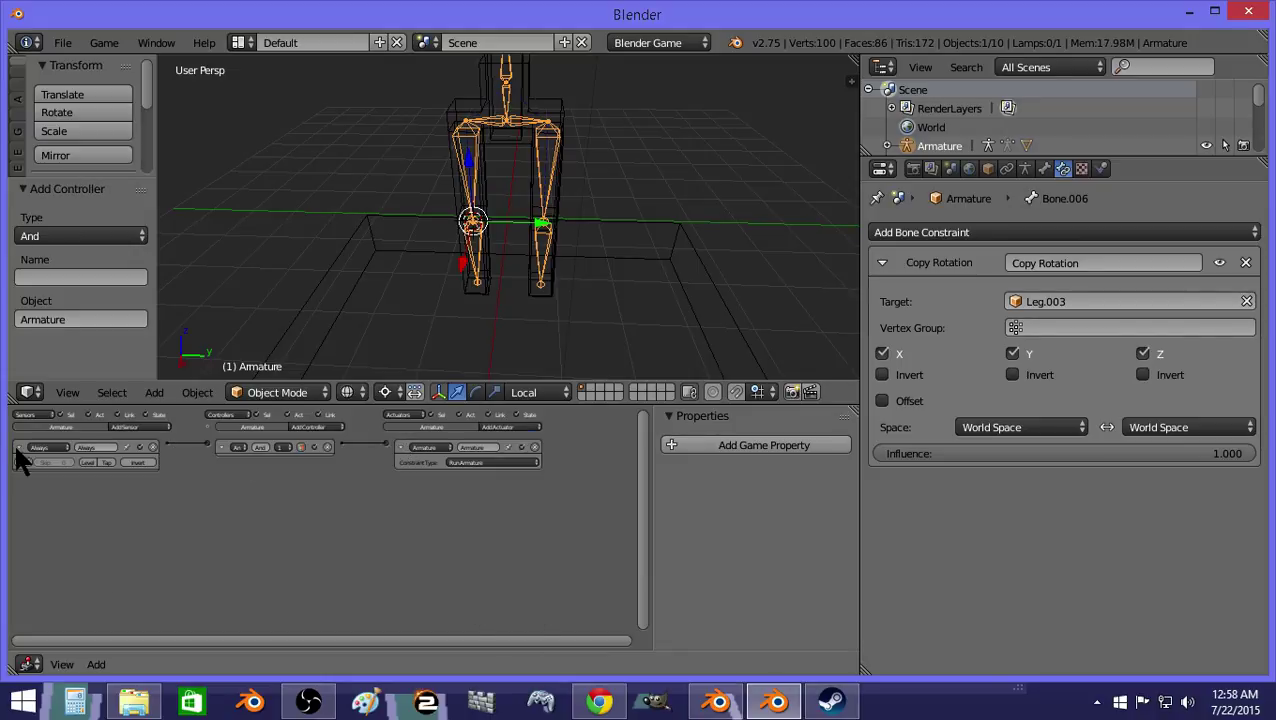
left_click(17, 462)
Step: Run the game twice to test the armature logic, and exit each run
key("p")
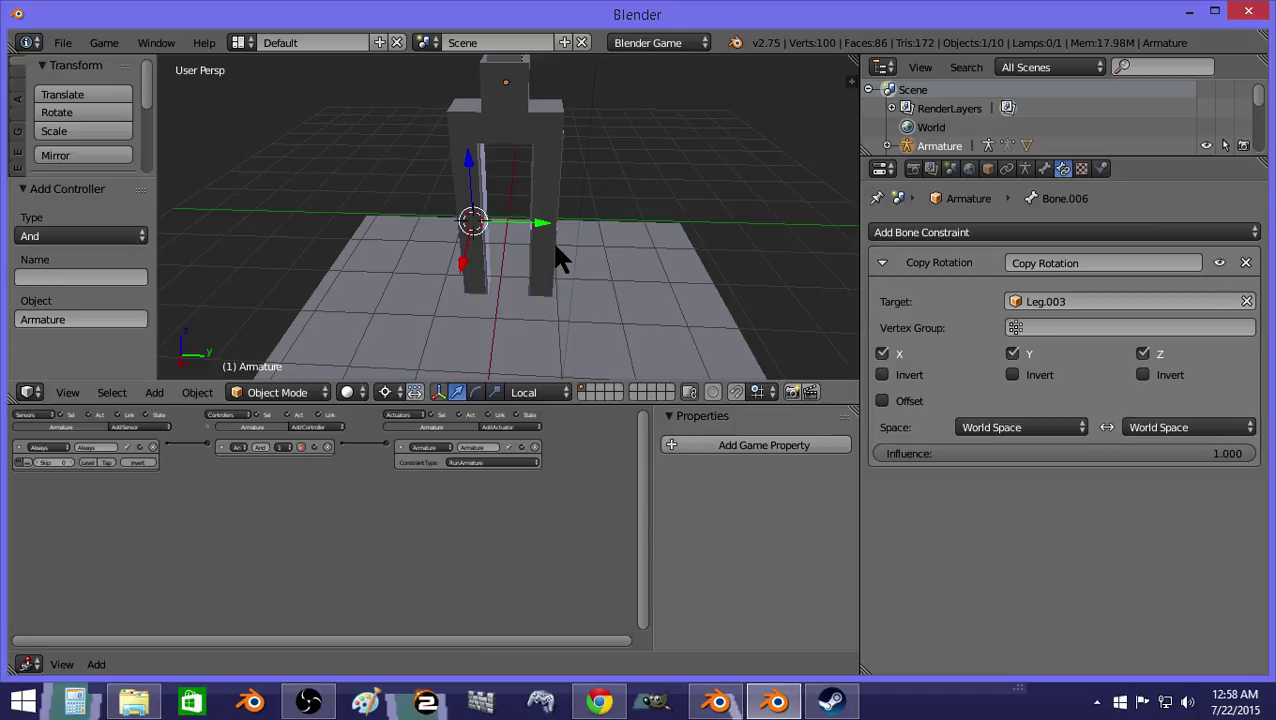
key("Escape")
key("p")
key("Escape")
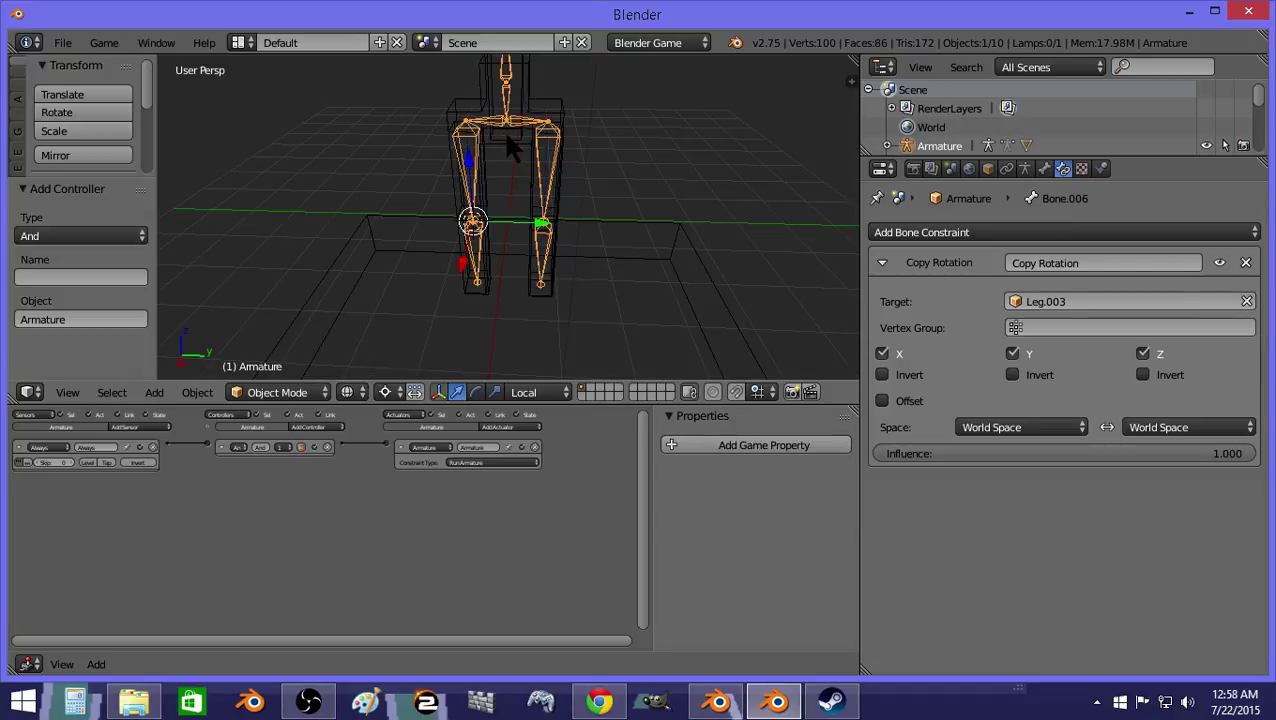
Step: Parent the armature to the Root block with the Object option, and deselect everything
right_click(507, 137, "shift")
key("ctrl+p")
left_click(512, 134)
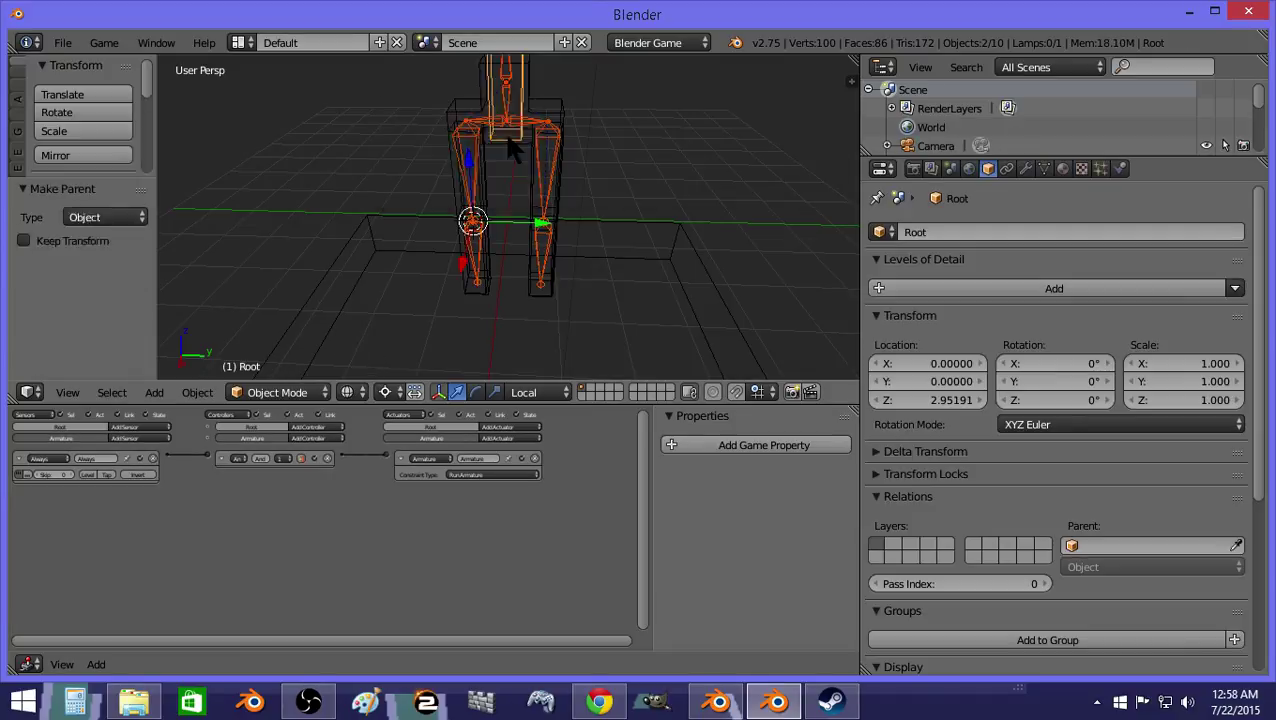
key("a")
Step: Test the ragdoll's fall in-game in wireframe, and twice more with Texture shading from different viewing angles
key("p")
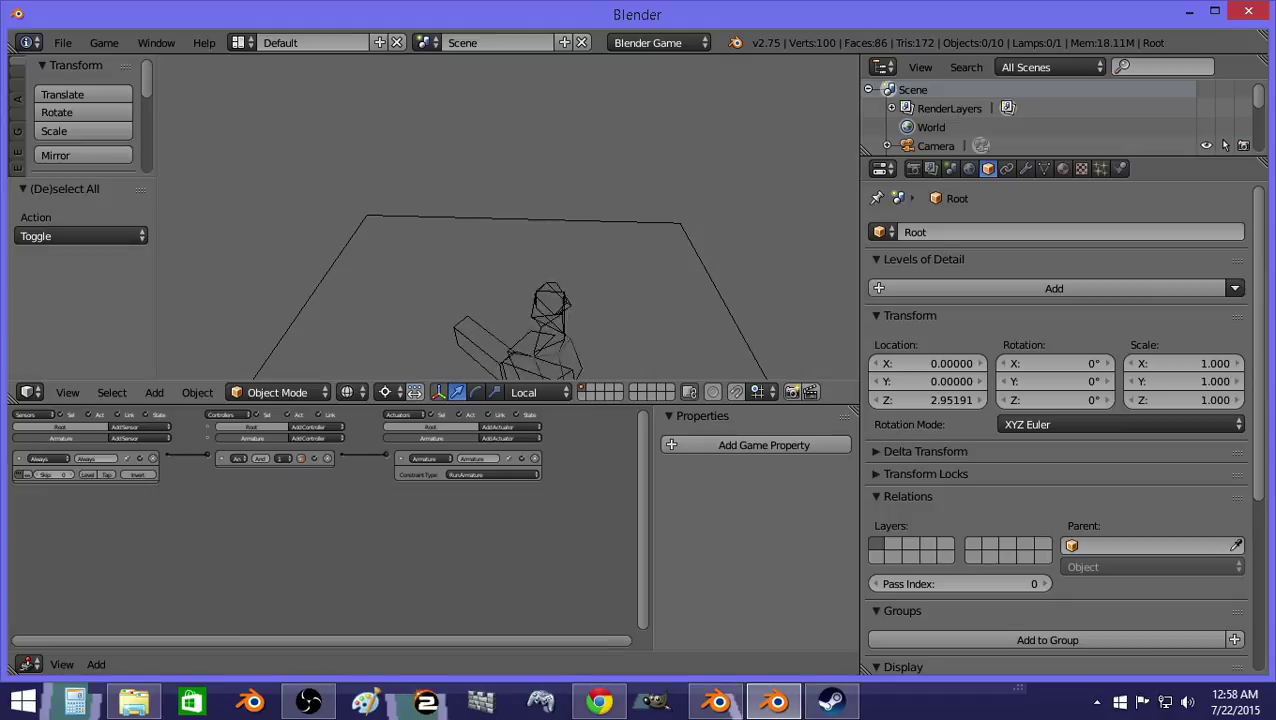
key("Escape")
left_click(349, 392)
left_click(383, 309)
mouse_move(444, 293)
middle_mouse_down()
mouse_move(455, 257)
mouse_move(439, 236)
middle_mouse_up()
key("p")
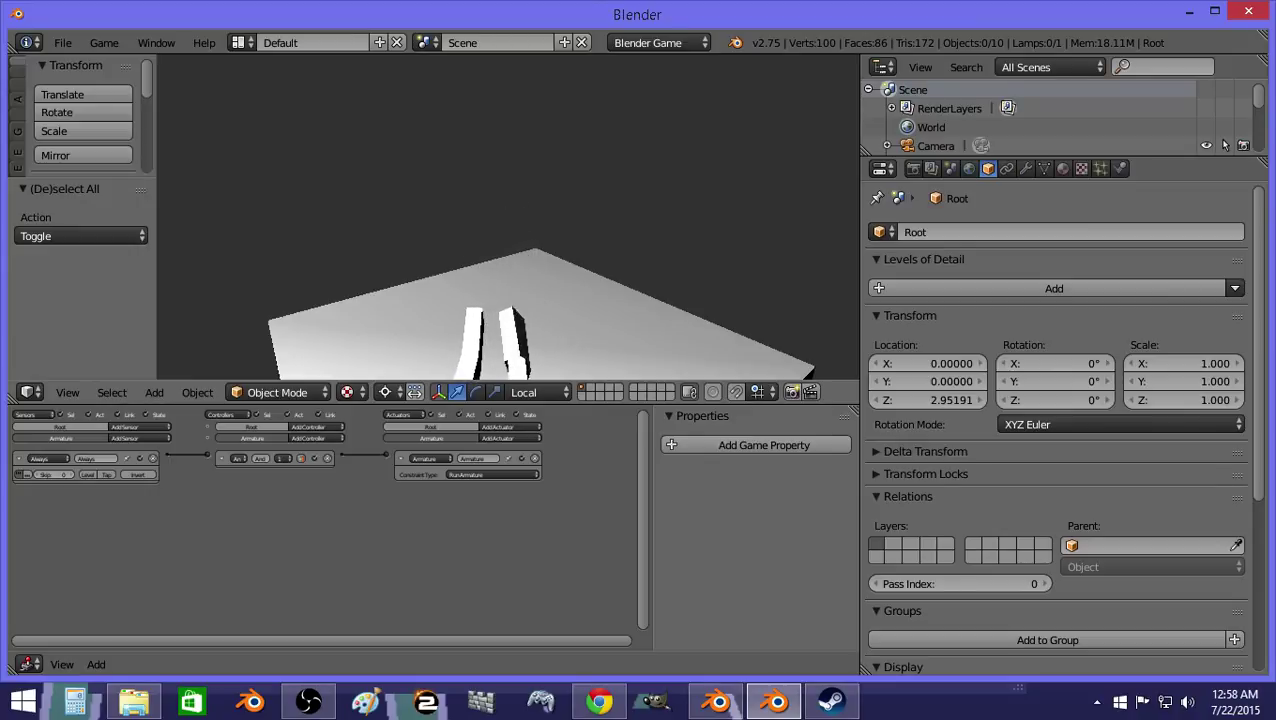
key("Escape")
mouse_move(473, 259)
middle_mouse_down()
mouse_move(572, 296)
mouse_move(518, 332)
mouse_move(329, 278)
mouse_move(646, 265)
mouse_move(573, 302)
mouse_move(561, 267)
middle_mouse_up()
key("p")
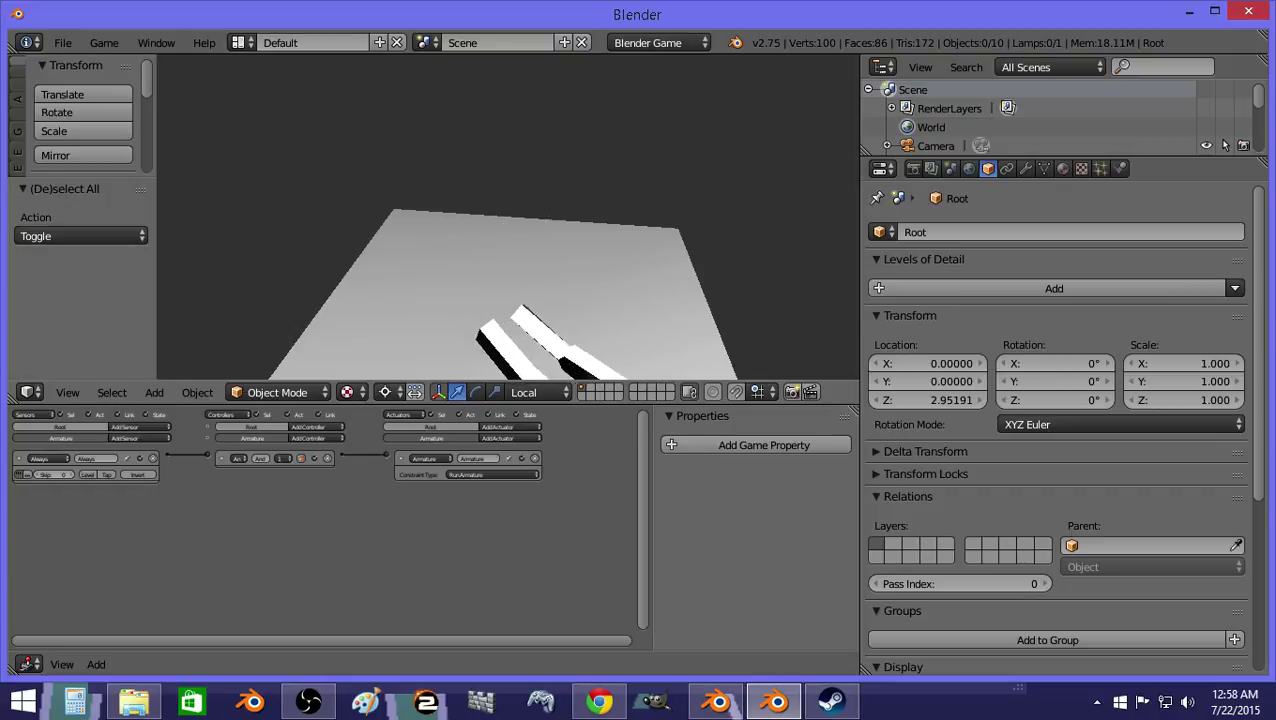
key("Escape")
Step: Add a Catmull-Clark Subdivision Surface modifier with 1 view subdivision to the Cube.001 body mesh and apply it
right_click(543, 172)
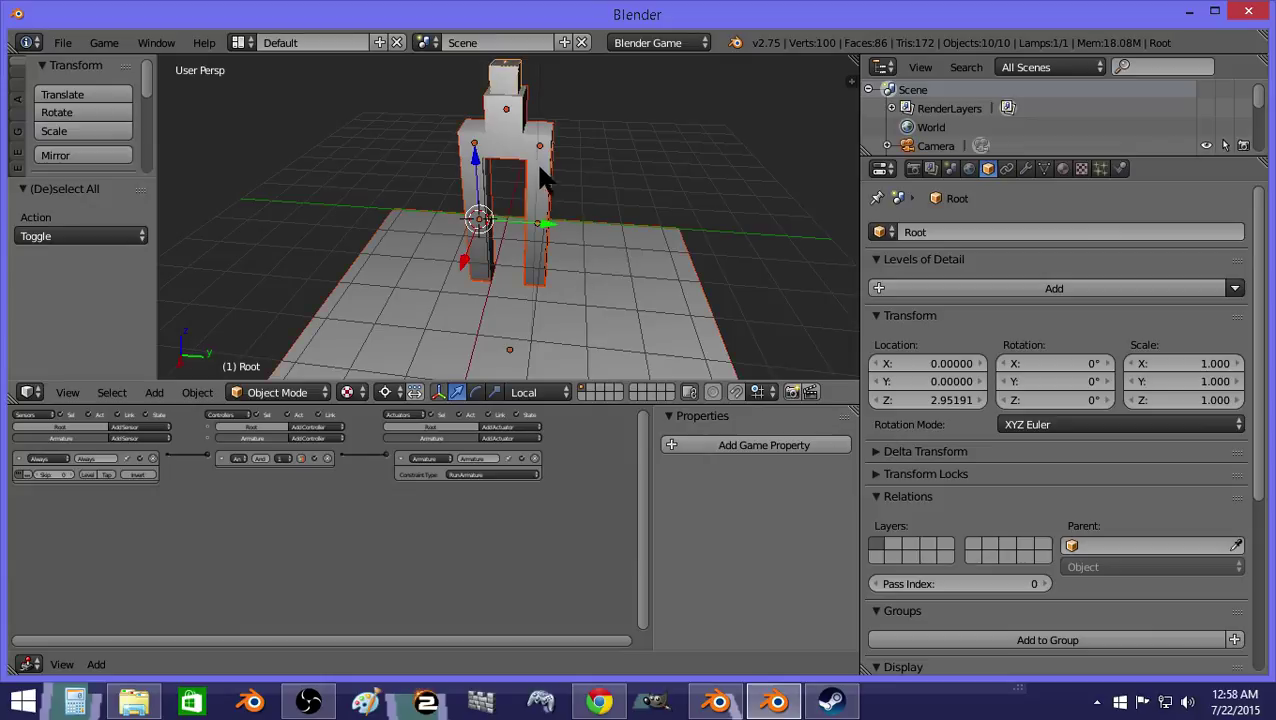
left_click(1025, 168)
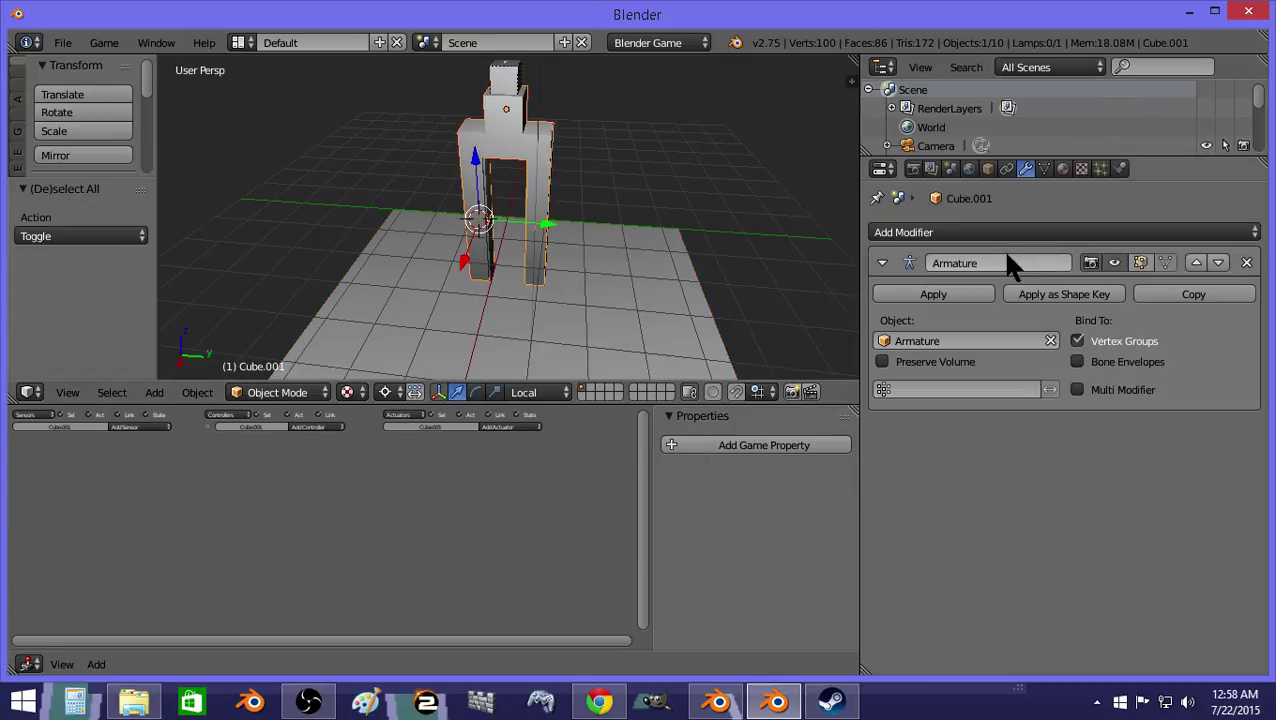
left_click(1002, 232)
left_click(910, 543)
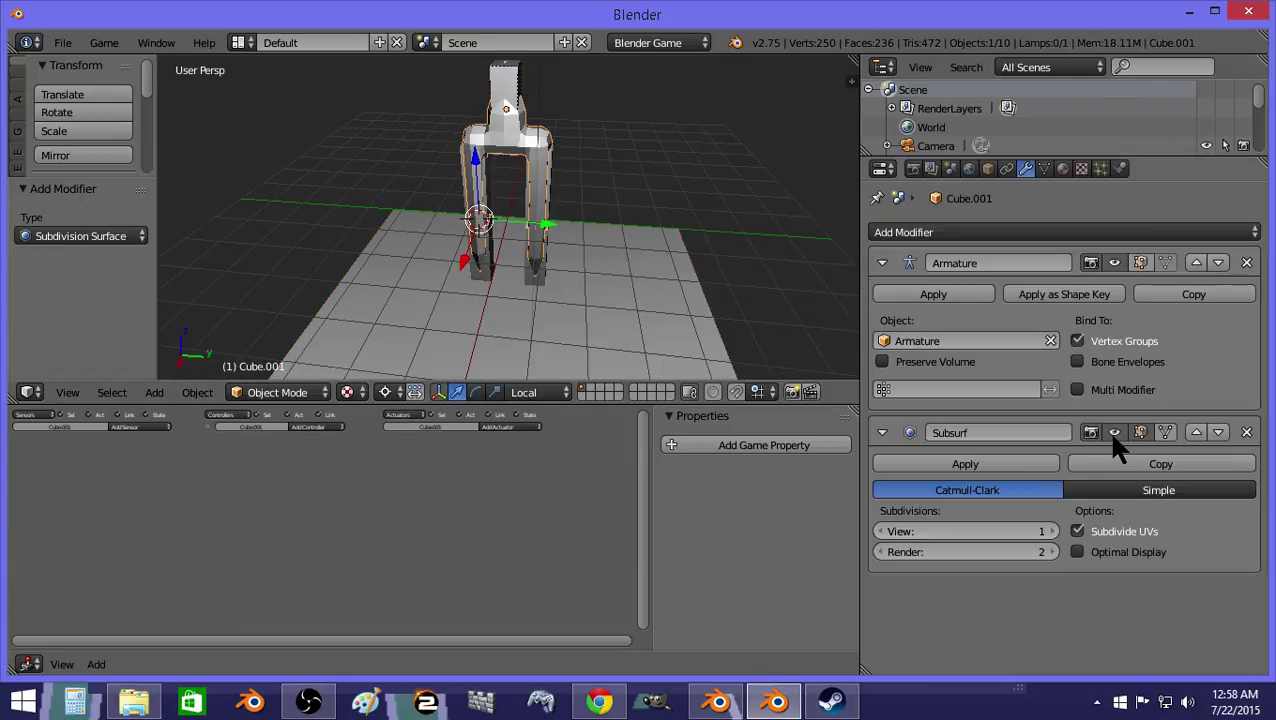
left_click(965, 464)
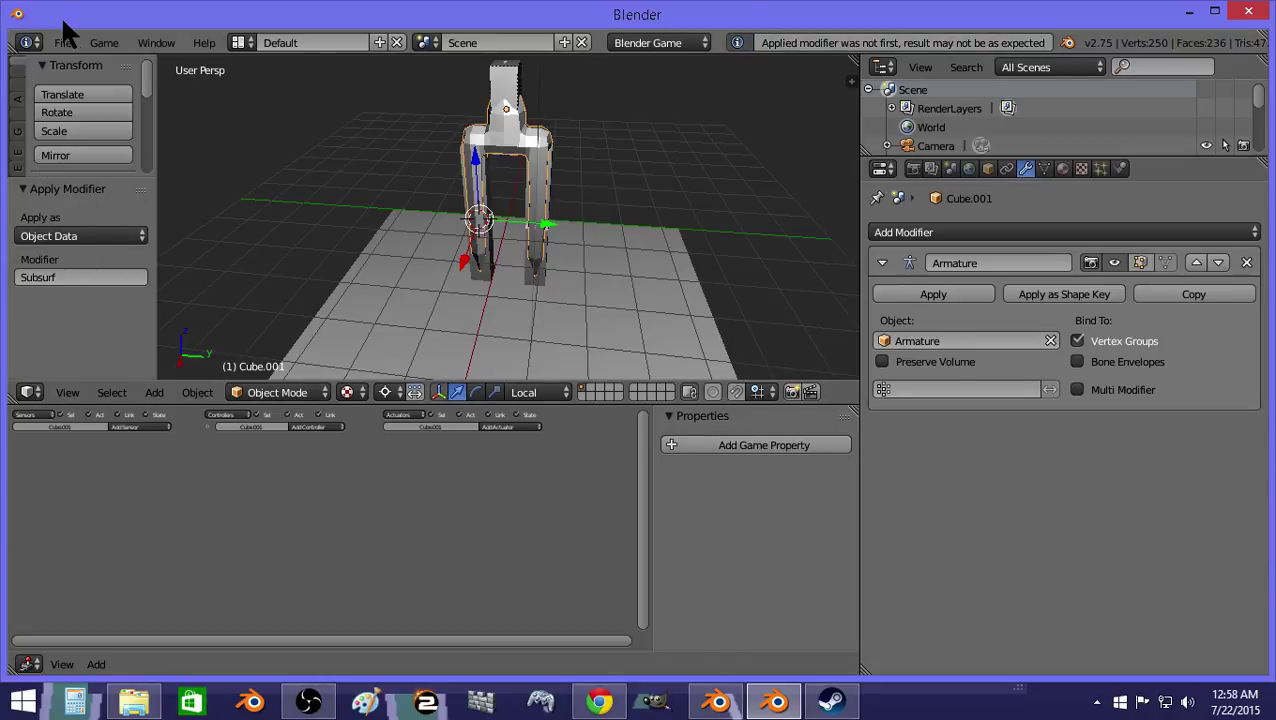
Step: Set smooth shading on the body mesh and check its subdivided geometry in Edit Mode with wireframe display
left_click_drag(73, 178, 117, 380)
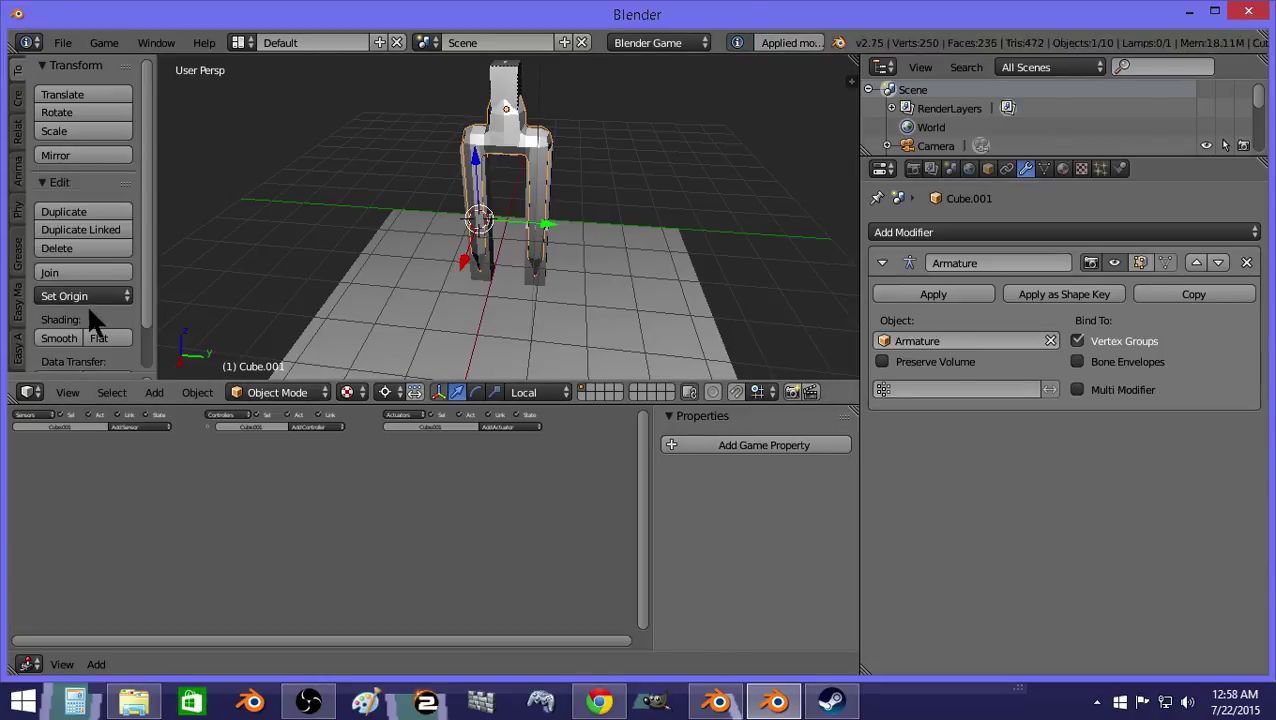
left_click(66, 337)
key("Tab")
key("z")
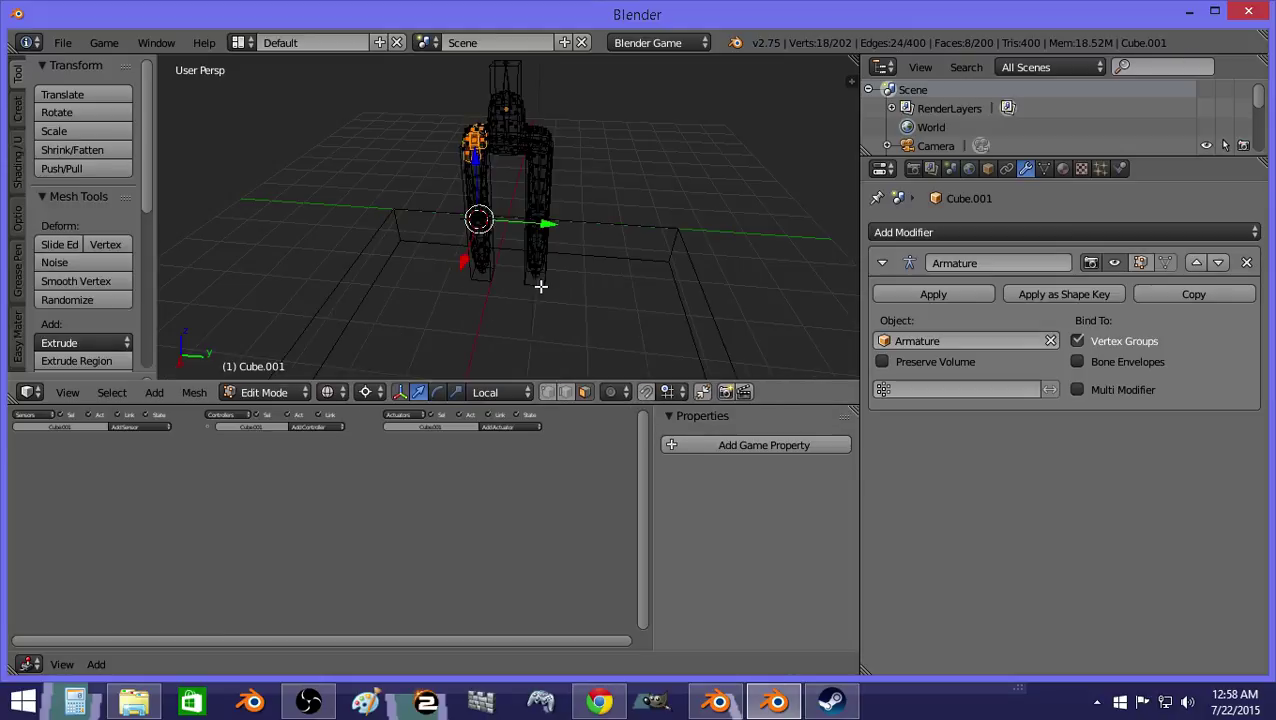
key("Tab")
Step: Switch the viewport to Texture shading and run the game to test the smoothed ragdoll mesh
left_click(349, 392)
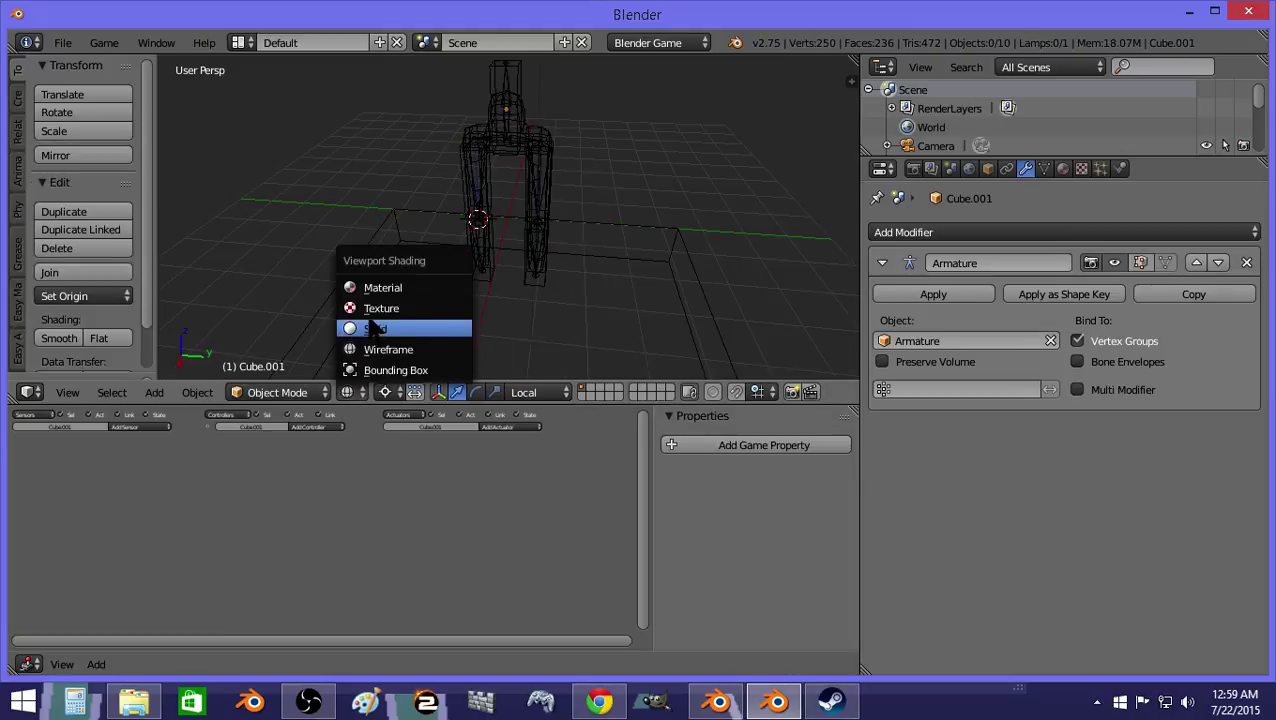
left_click(370, 327)
key("p")
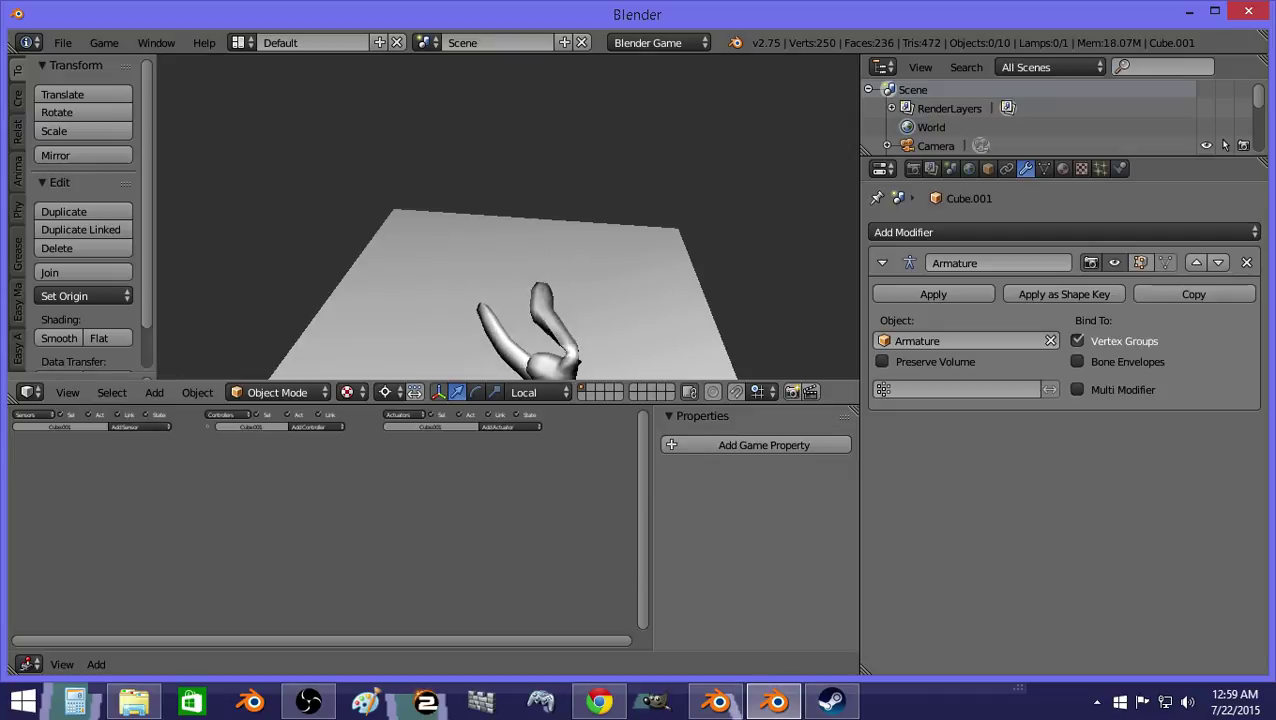
key("Escape")
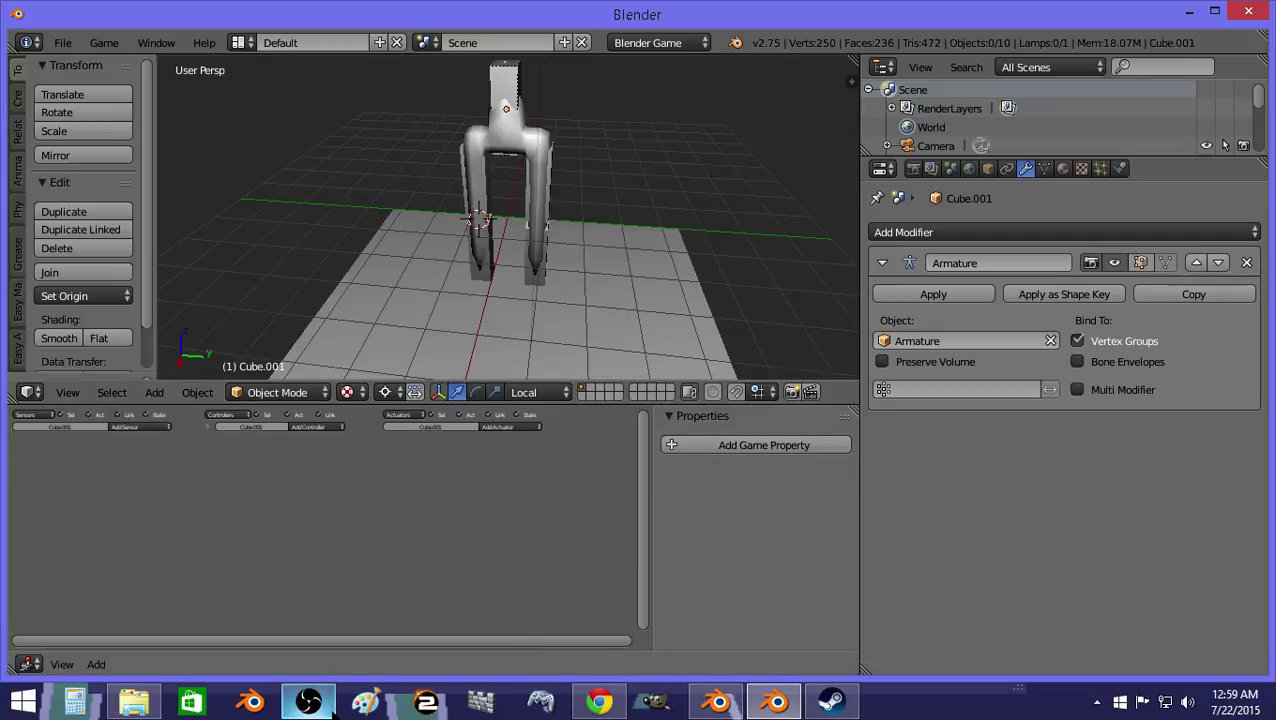